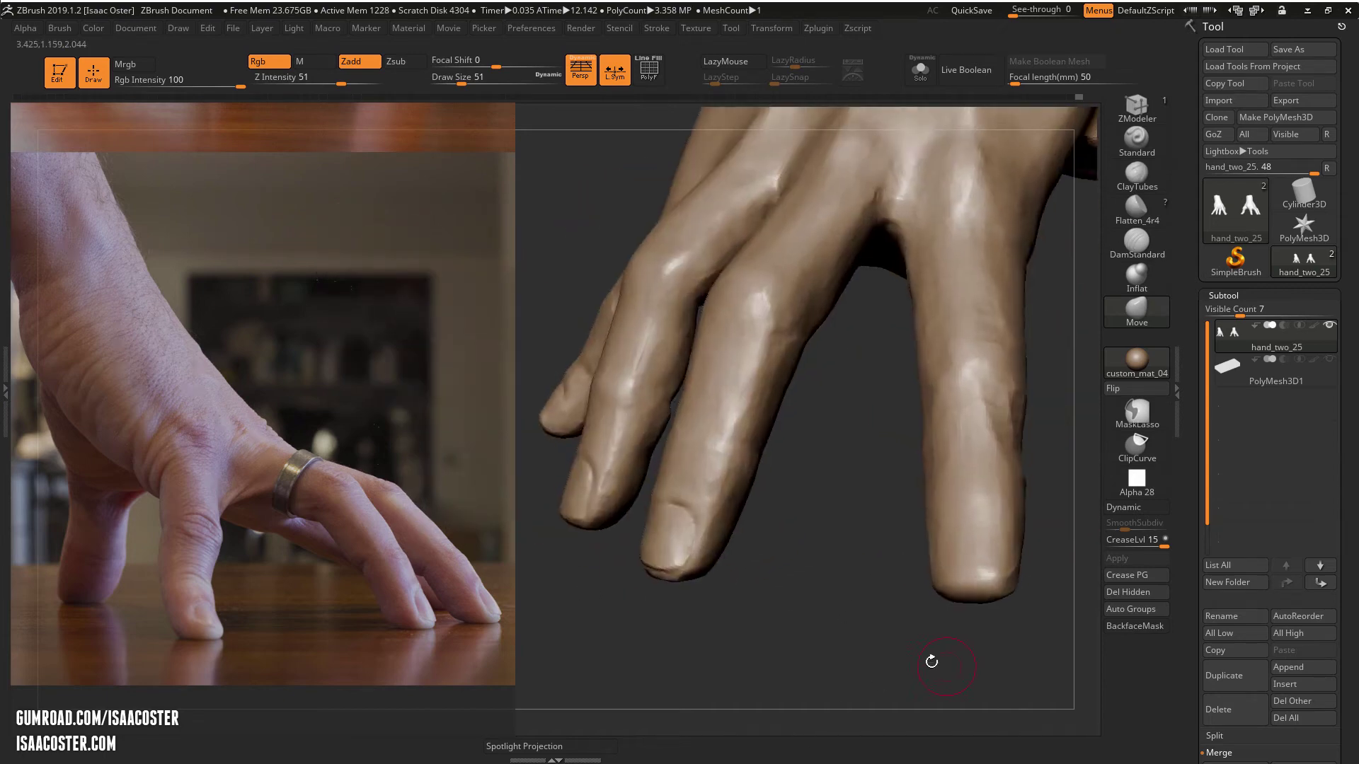
Step: Carve the cuticle and side outline of the index fingernail with the DamStandard brush at draw size 51
click(1136, 244)
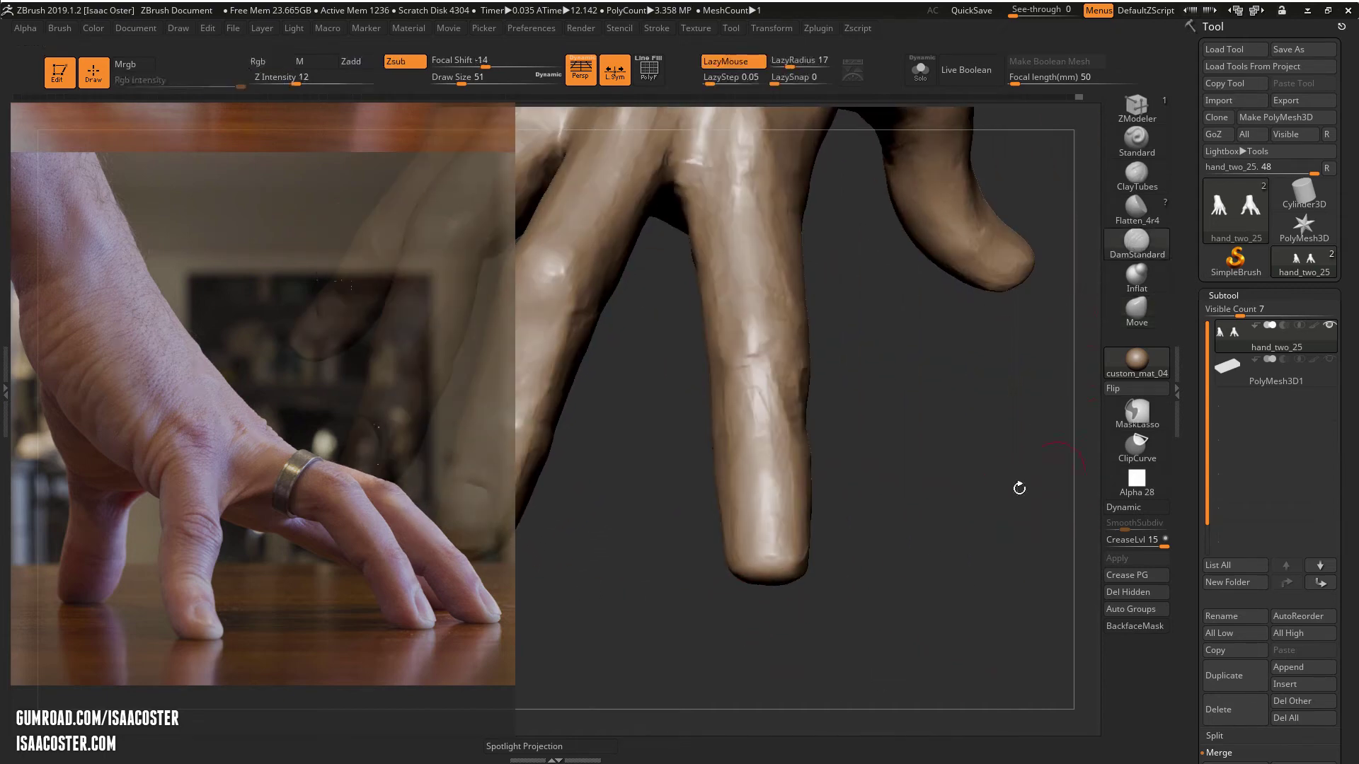
drag(734, 612, 732, 593)
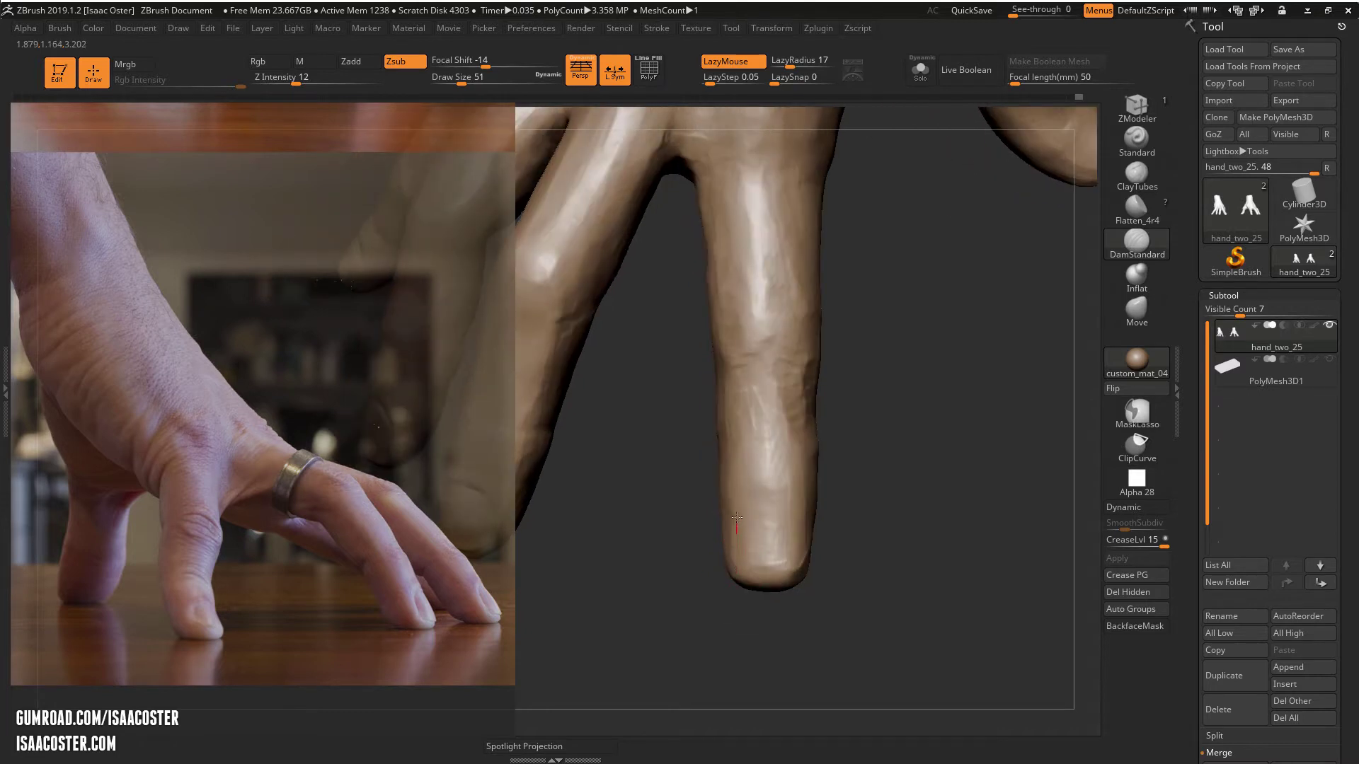
drag(771, 499, 813, 588)
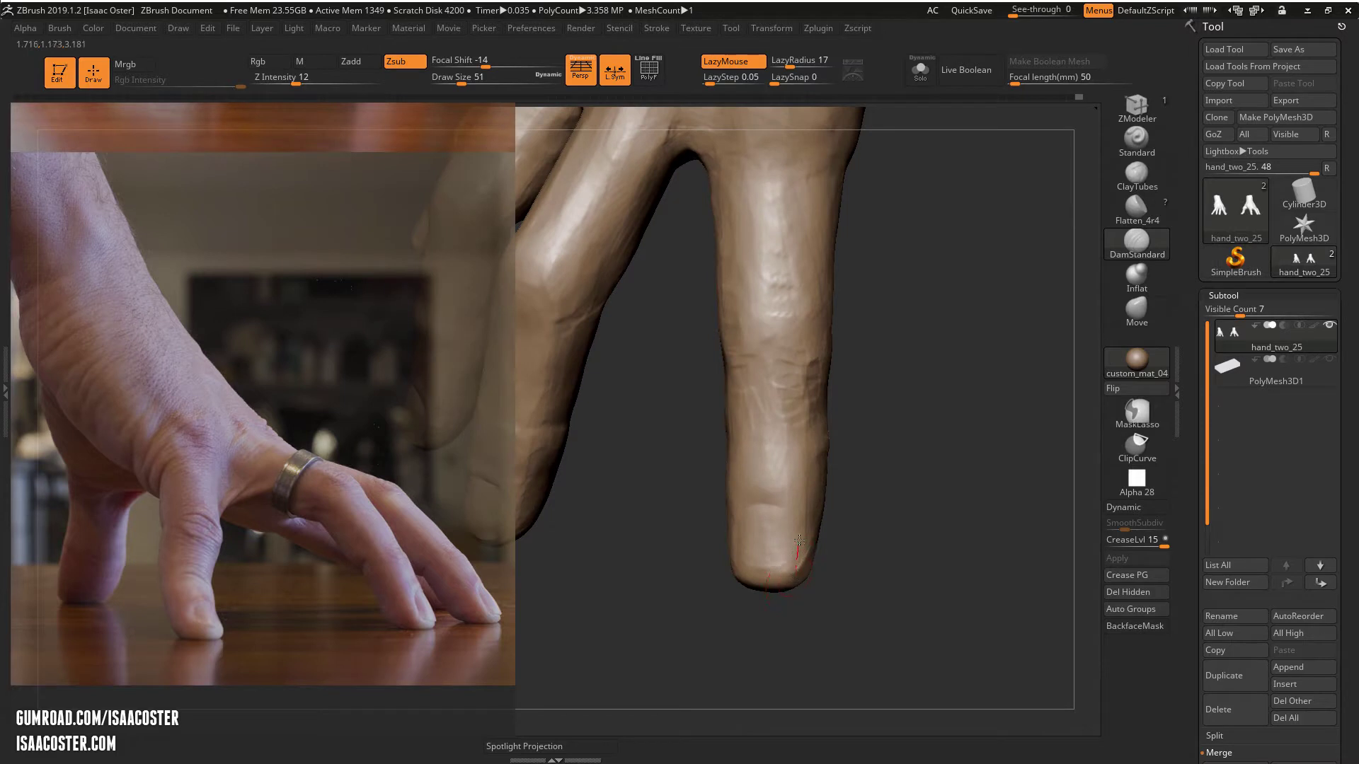
drag(714, 532, 812, 556)
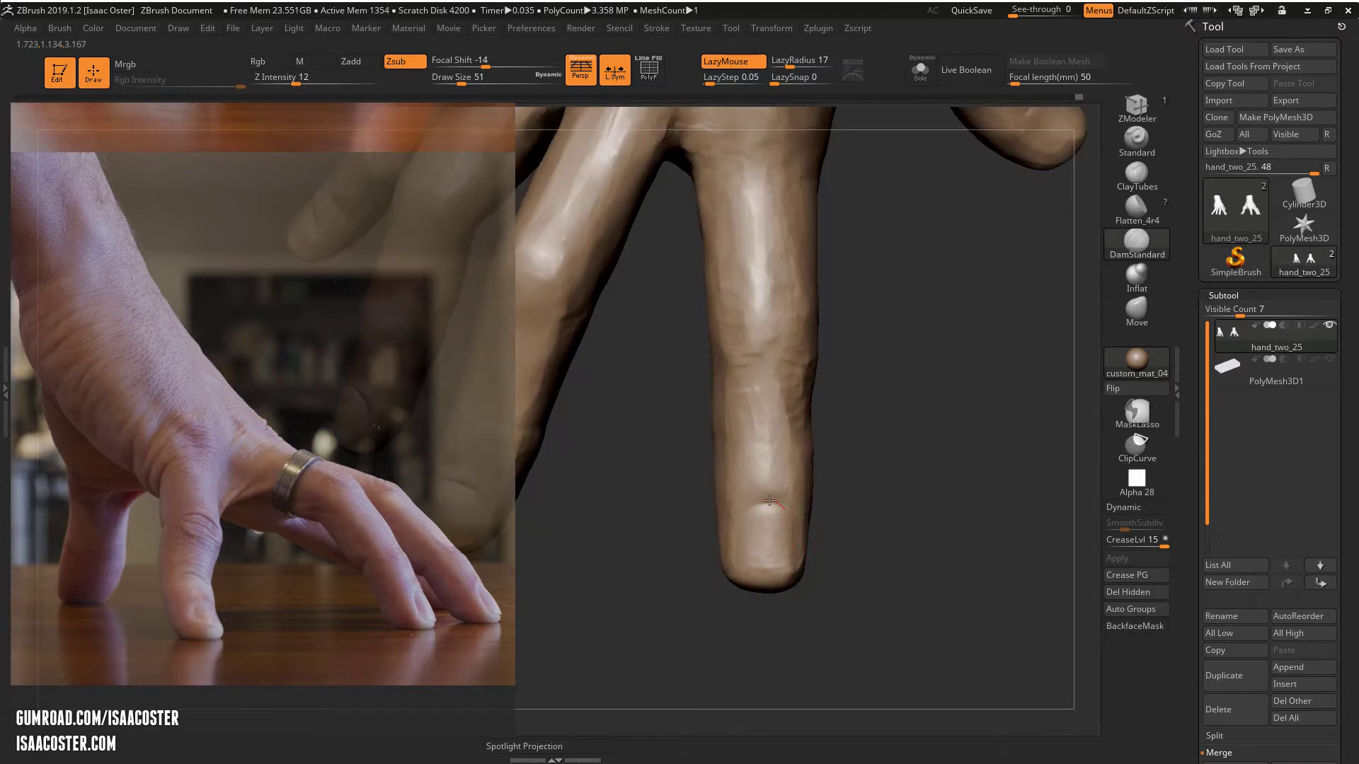
drag(732, 514, 731, 528)
drag(748, 646, 771, 641)
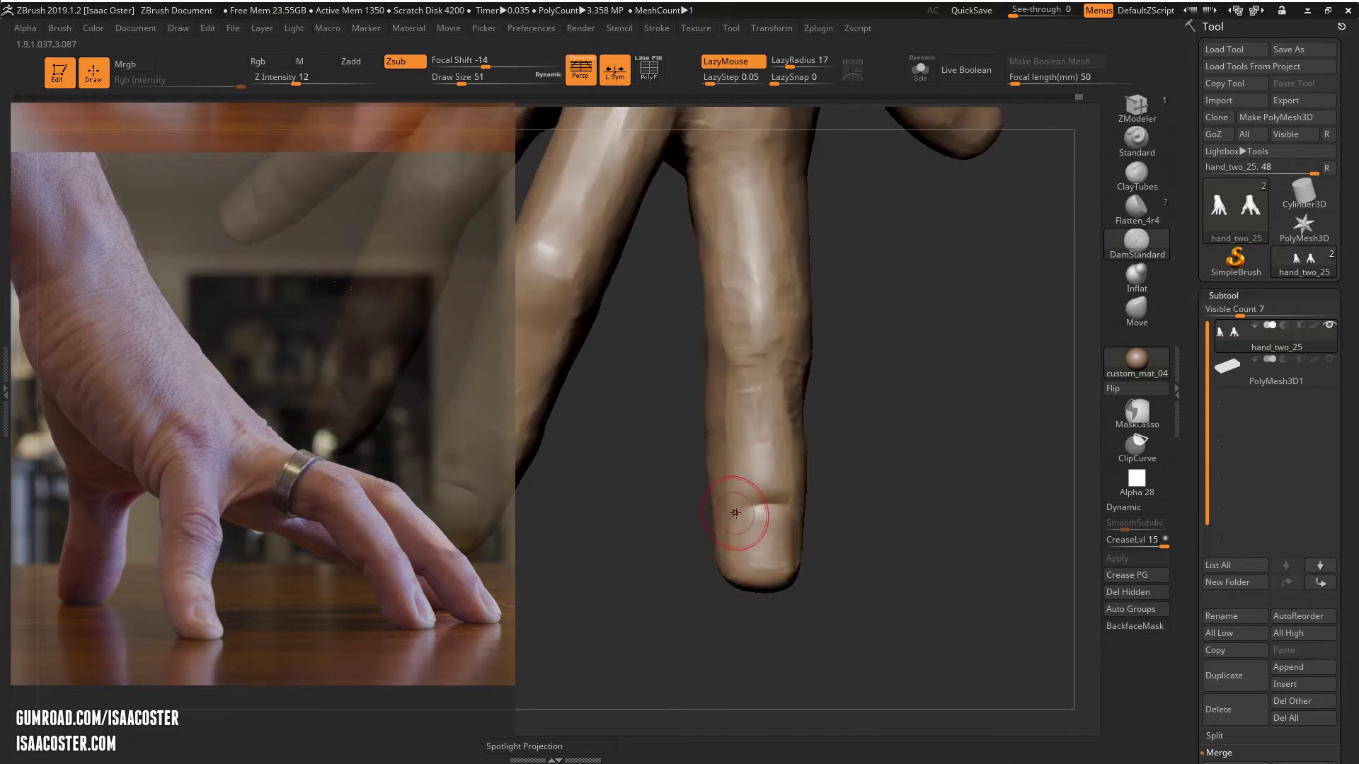
drag(748, 503, 737, 531)
drag(742, 617, 740, 578)
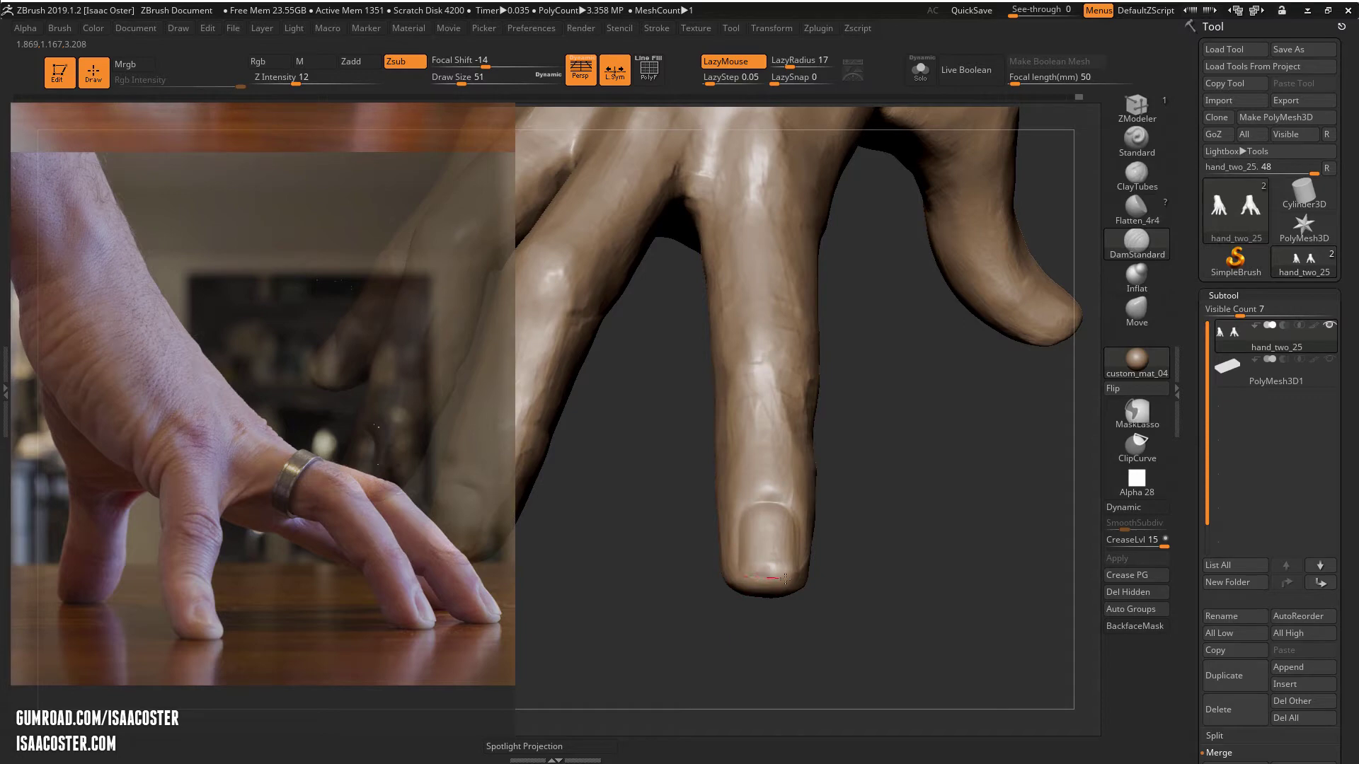
Step: Carve the free edge of the index fingernail across the fingertip with the DamStandard brush
drag(800, 579, 802, 578)
drag(850, 626, 778, 624)
drag(789, 576, 769, 578)
mouse_move(705, 625)
mouse_down()
mouse_move(792, 632)
mouse_move(750, 630)
mouse_up()
mouse_move(868, 576)
mouse_down()
mouse_move(910, 576)
mouse_move(853, 534)
mouse_up()
Step: Puff up the skin around the index fingernail's sides and cuticle with the Inflat brush at draw size 20
click(1142, 282)
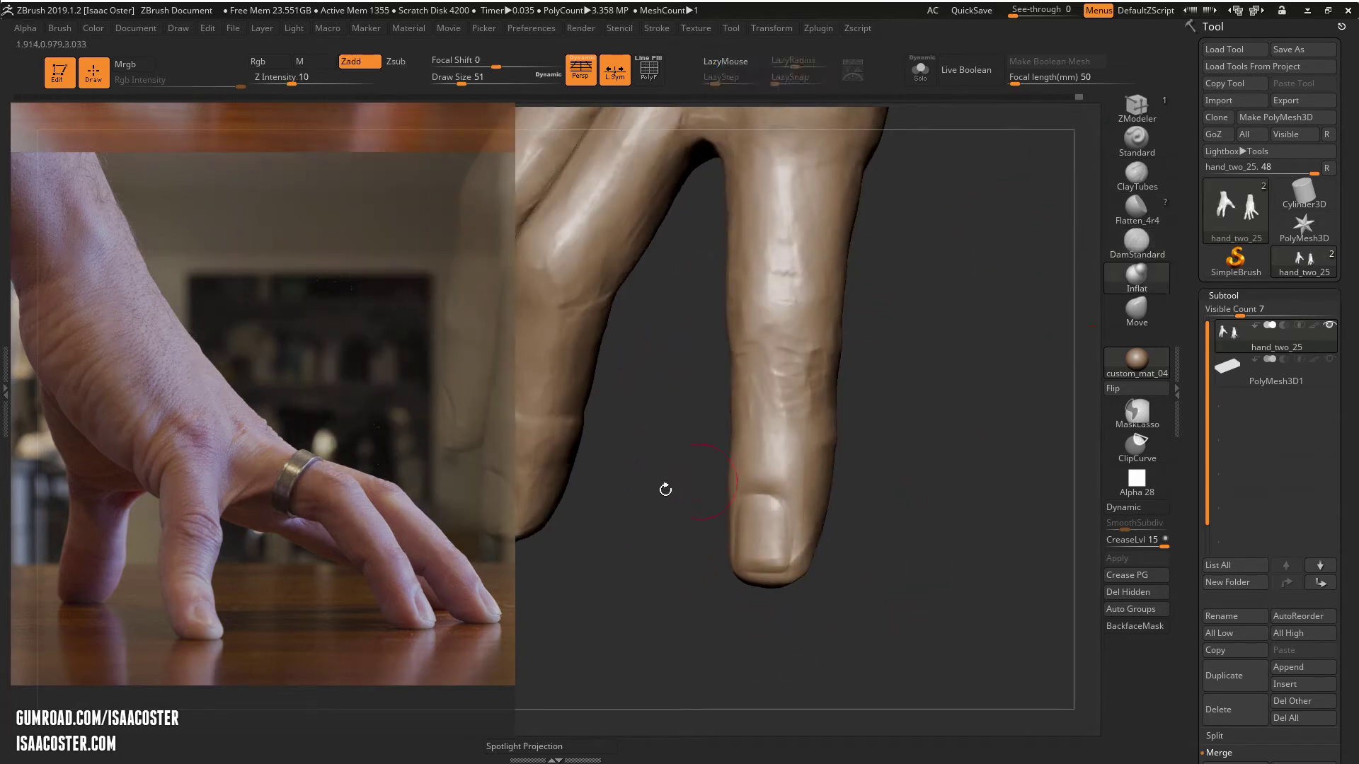
key(s)
click(574, 603)
mouse_move(619, 576)
mouse_down()
mouse_move(677, 546)
mouse_move(714, 555)
mouse_up()
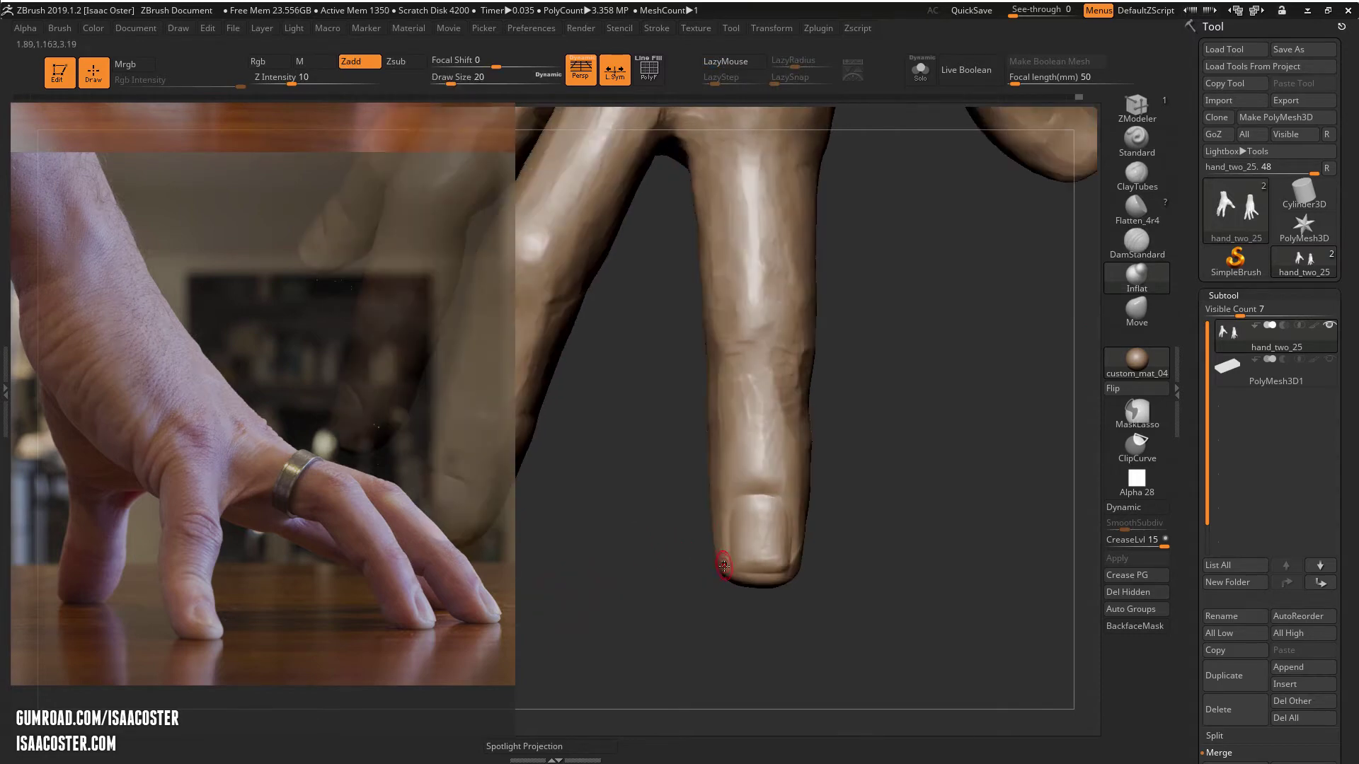
drag(851, 519, 815, 542)
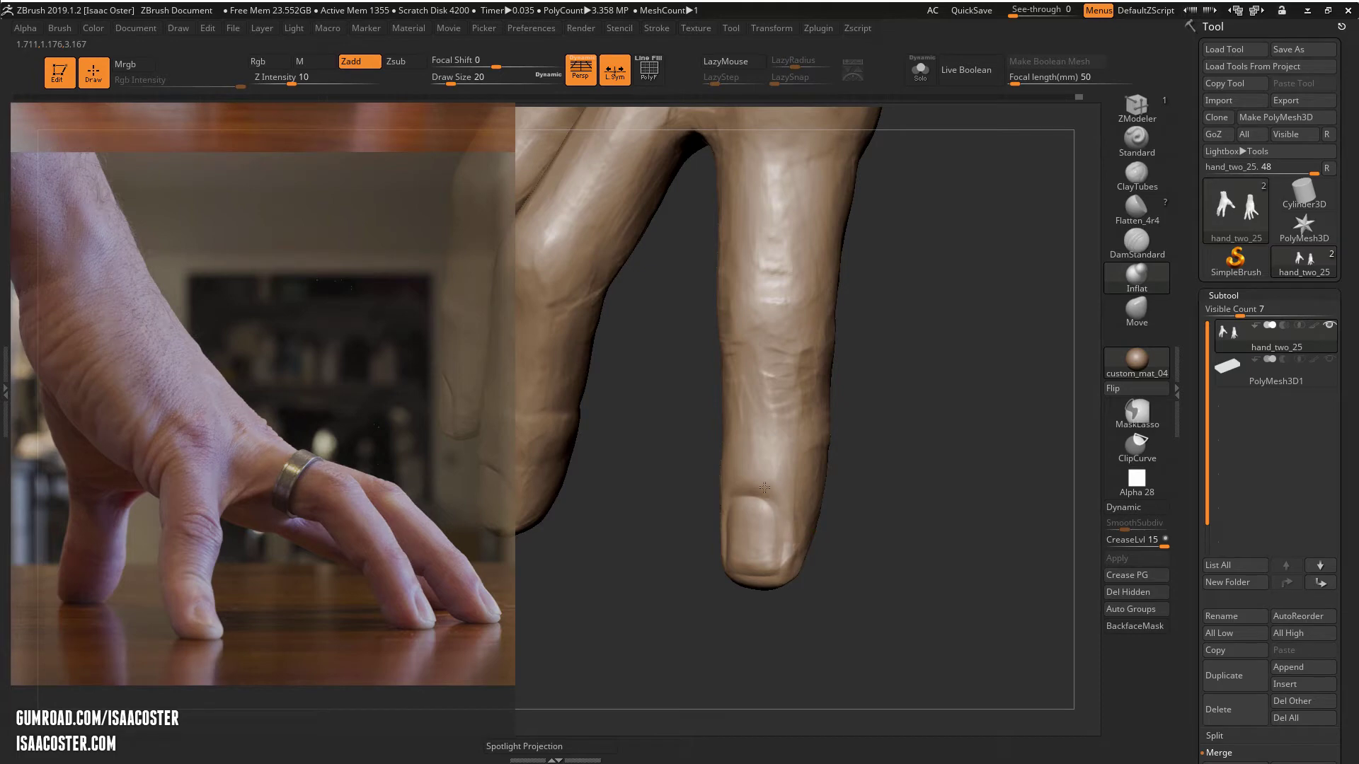
drag(807, 627, 800, 520)
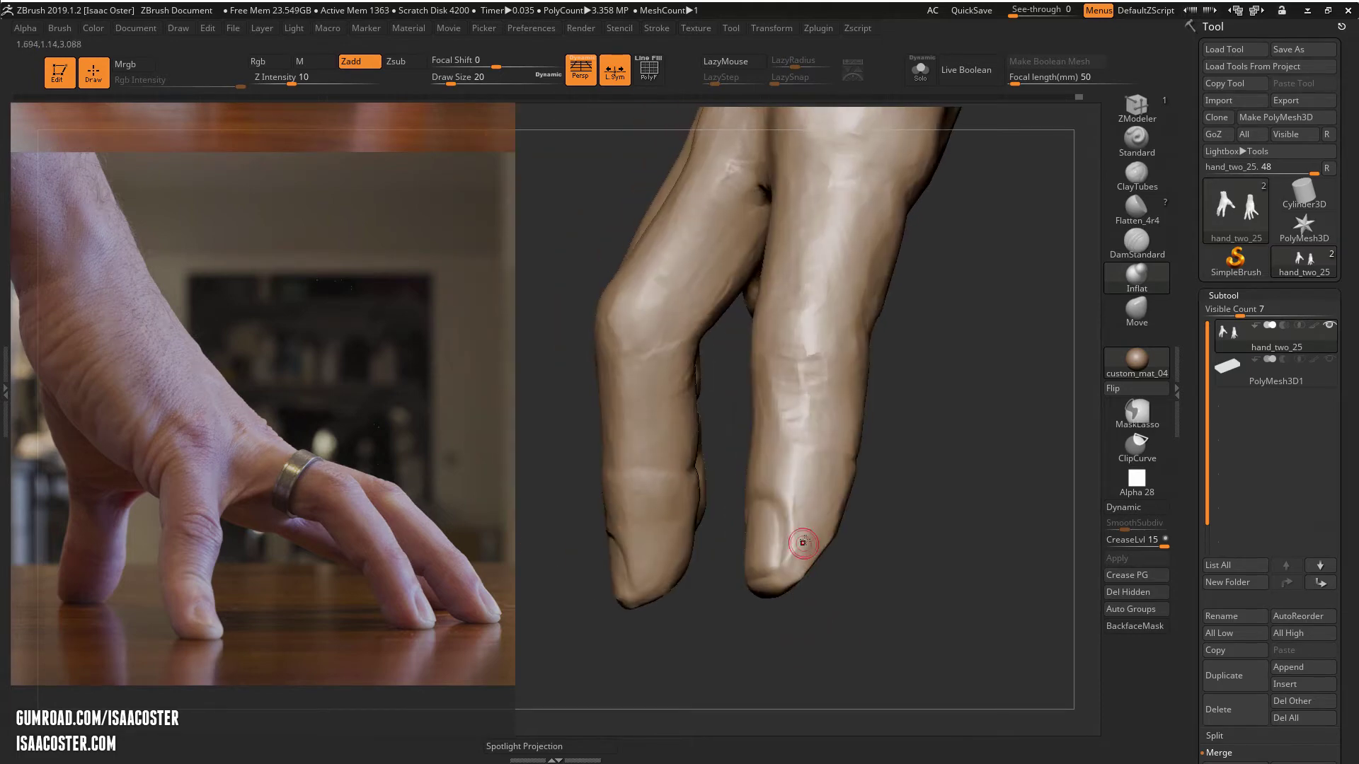
Step: Inflate and smooth the side of the index fingertip beside the nail at draw size 35
key(bracketright)
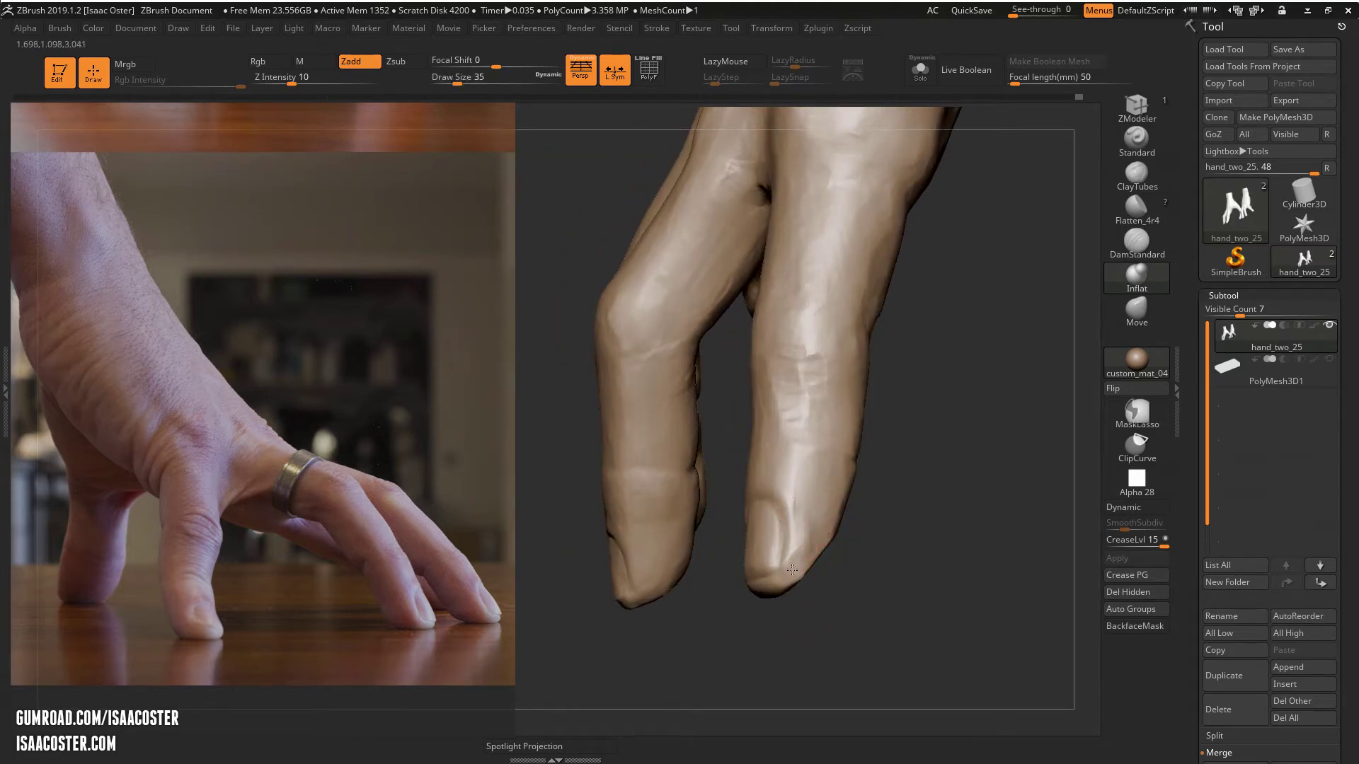
shift+drag(804, 512, 810, 516)
drag(834, 637, 941, 630)
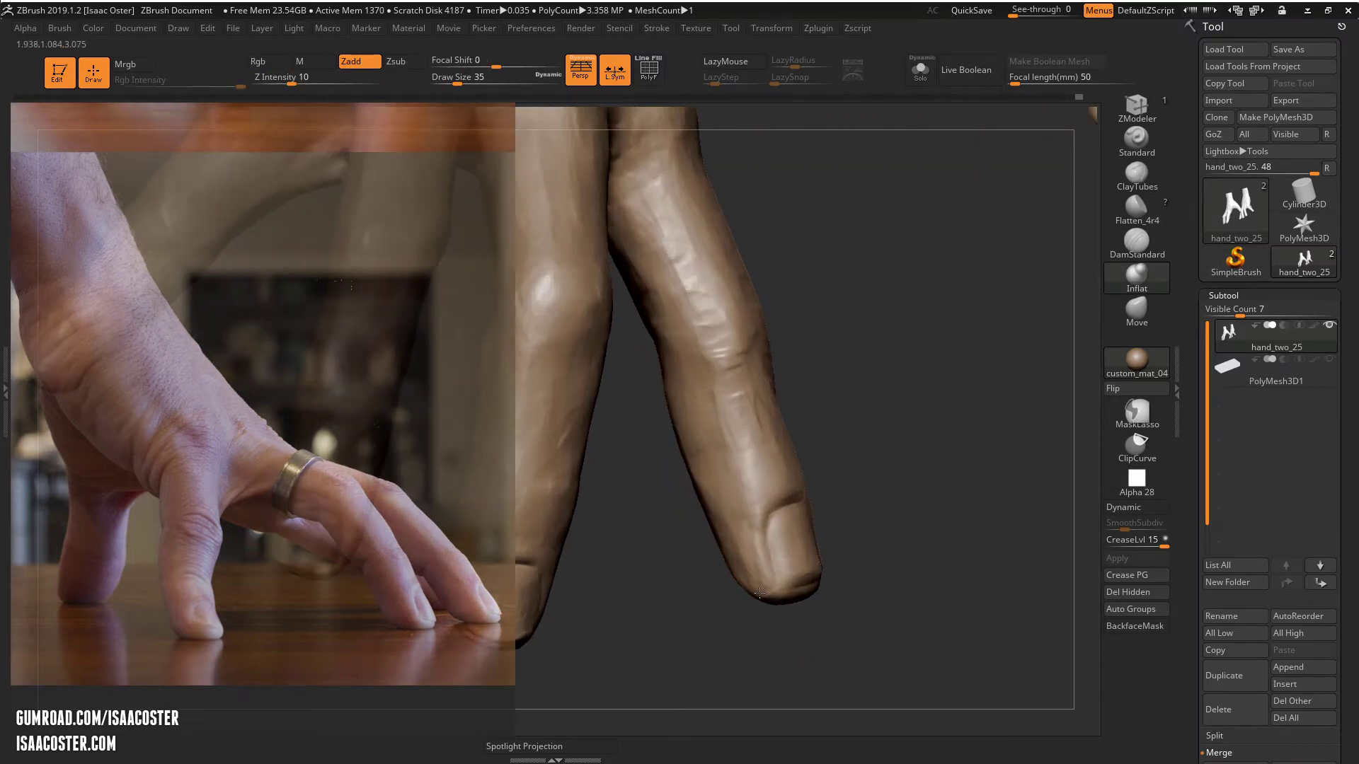
Step: Flatten the index fingernail's surface and front edge with the Flatten_4r4 brush
click(1136, 207)
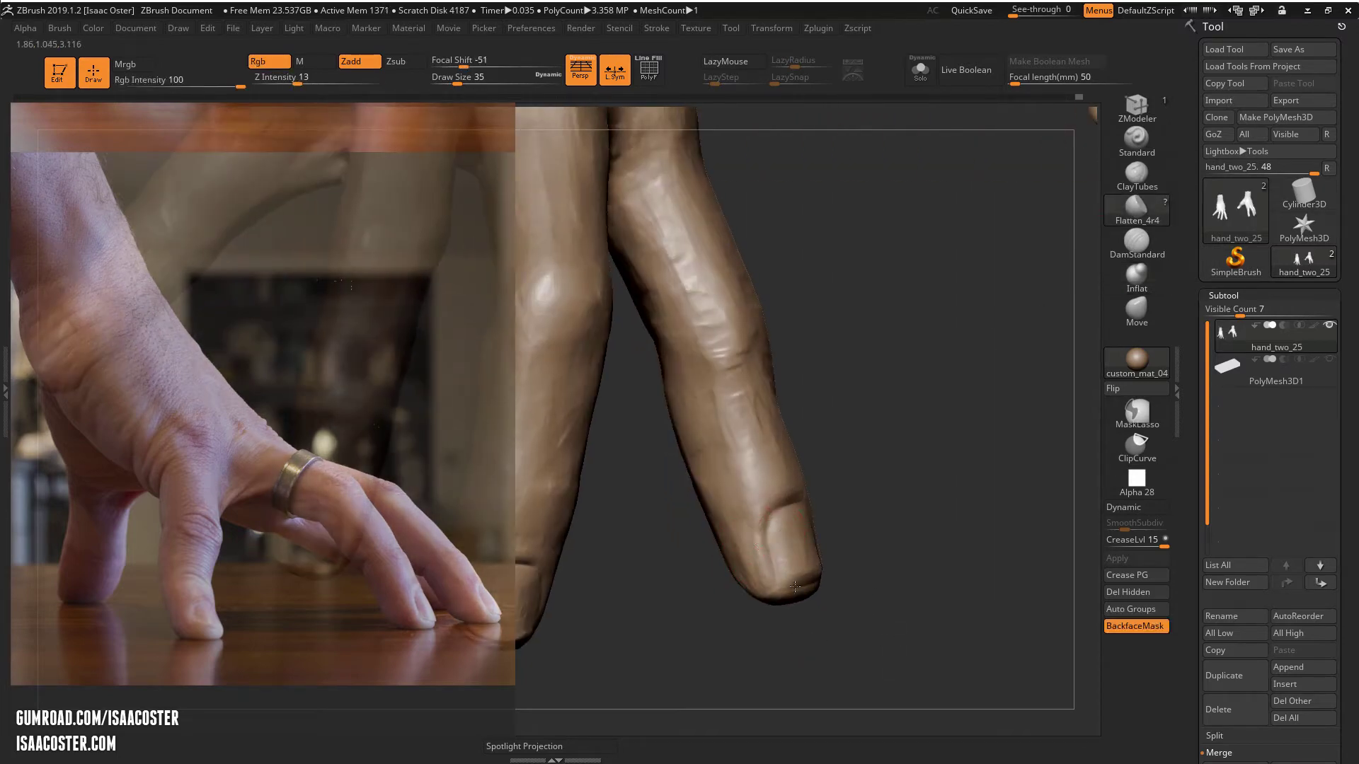
drag(830, 557, 807, 566)
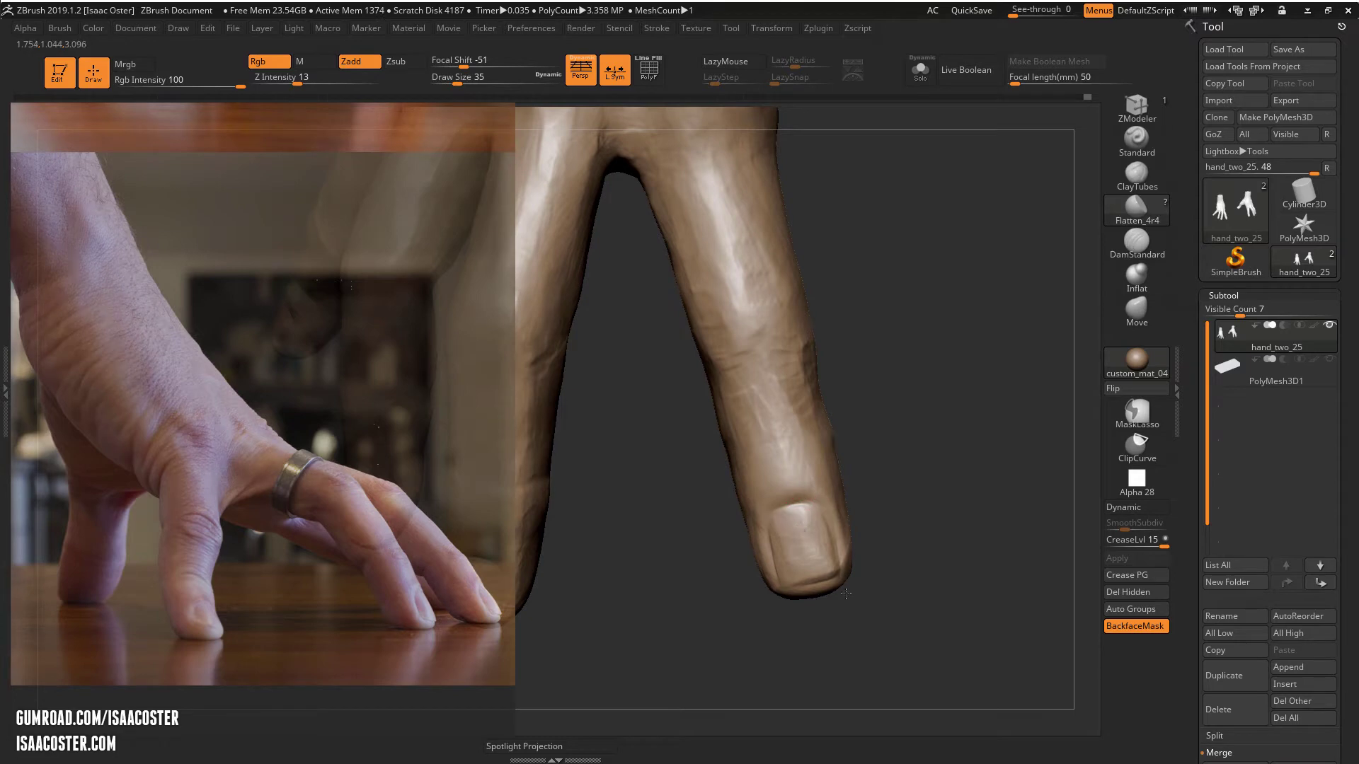
drag(856, 613, 840, 592)
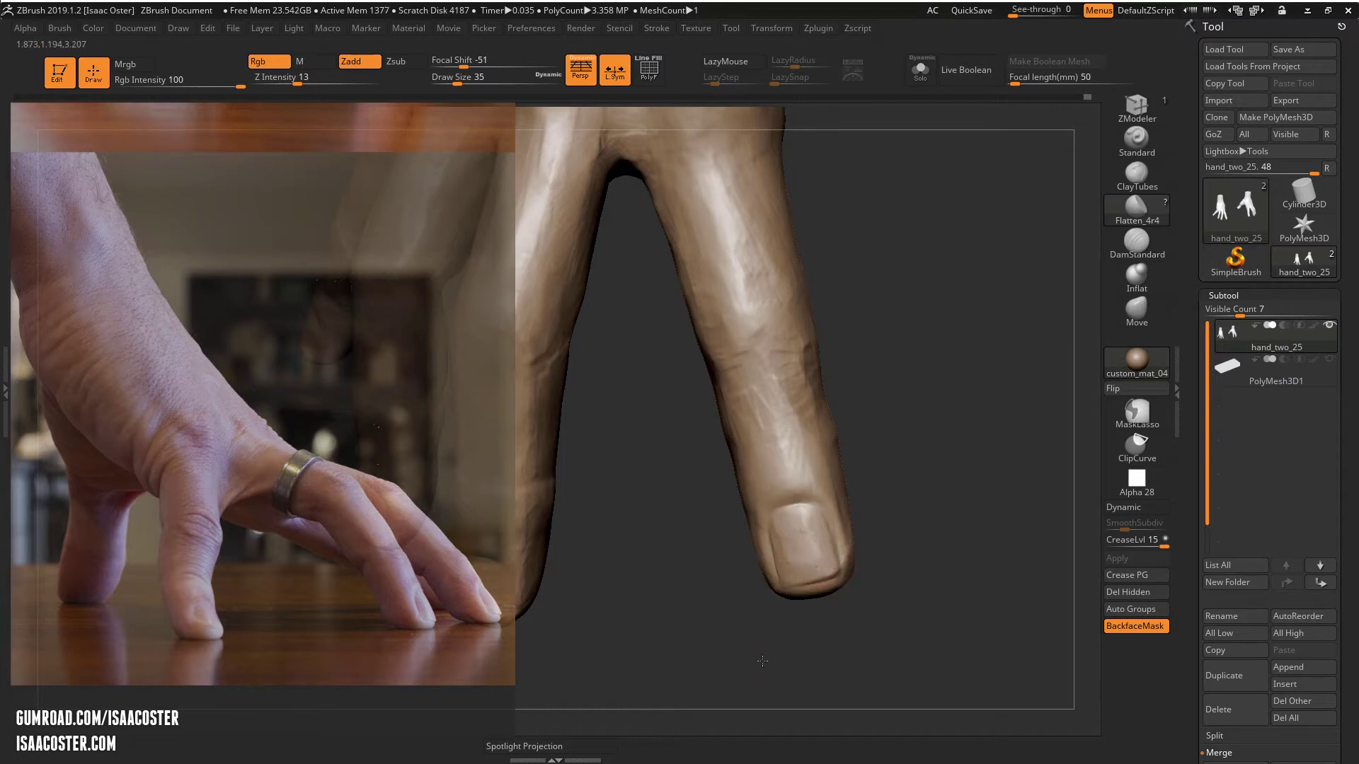
drag(761, 661, 835, 601)
Step: Reshape the nail and tip of the index finger with the Move brush, enlarging the draw size to 41
click(1137, 310)
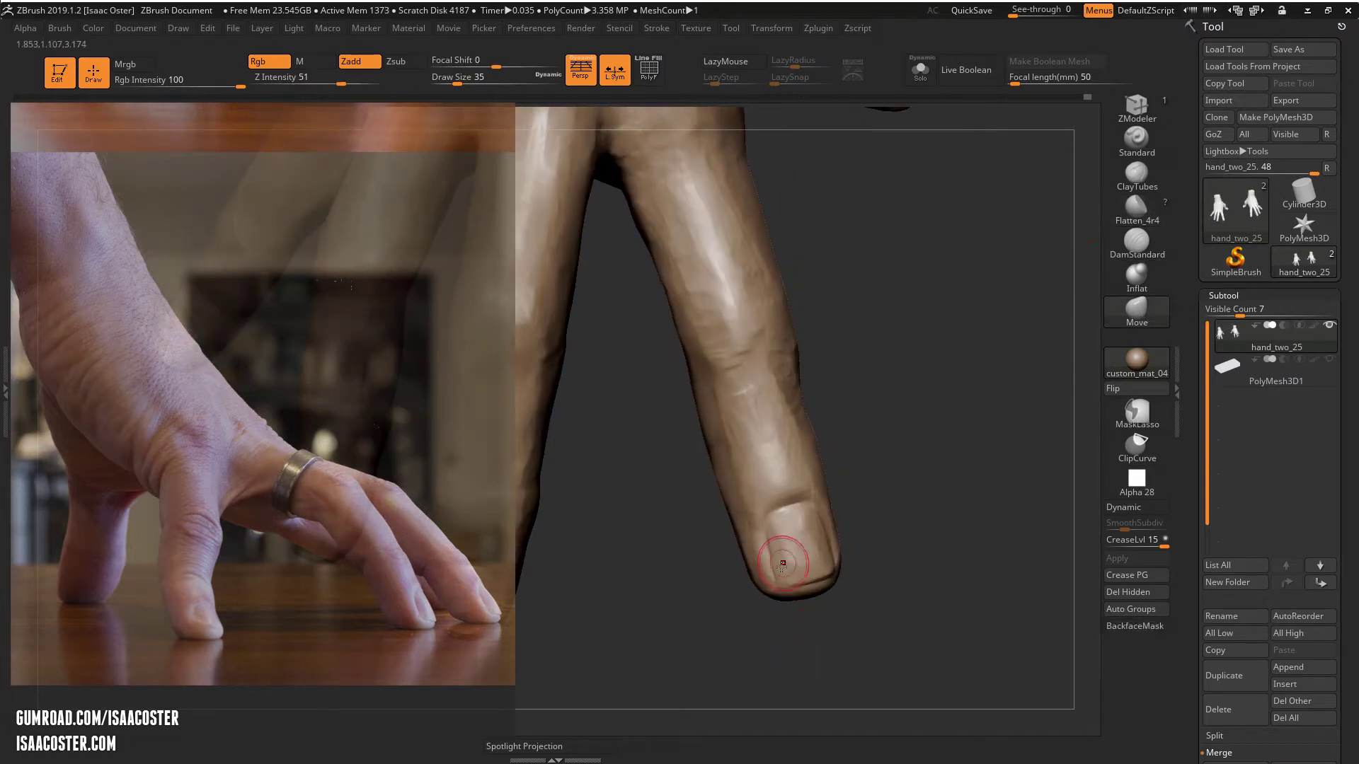
right_drag(773, 575, 846, 575)
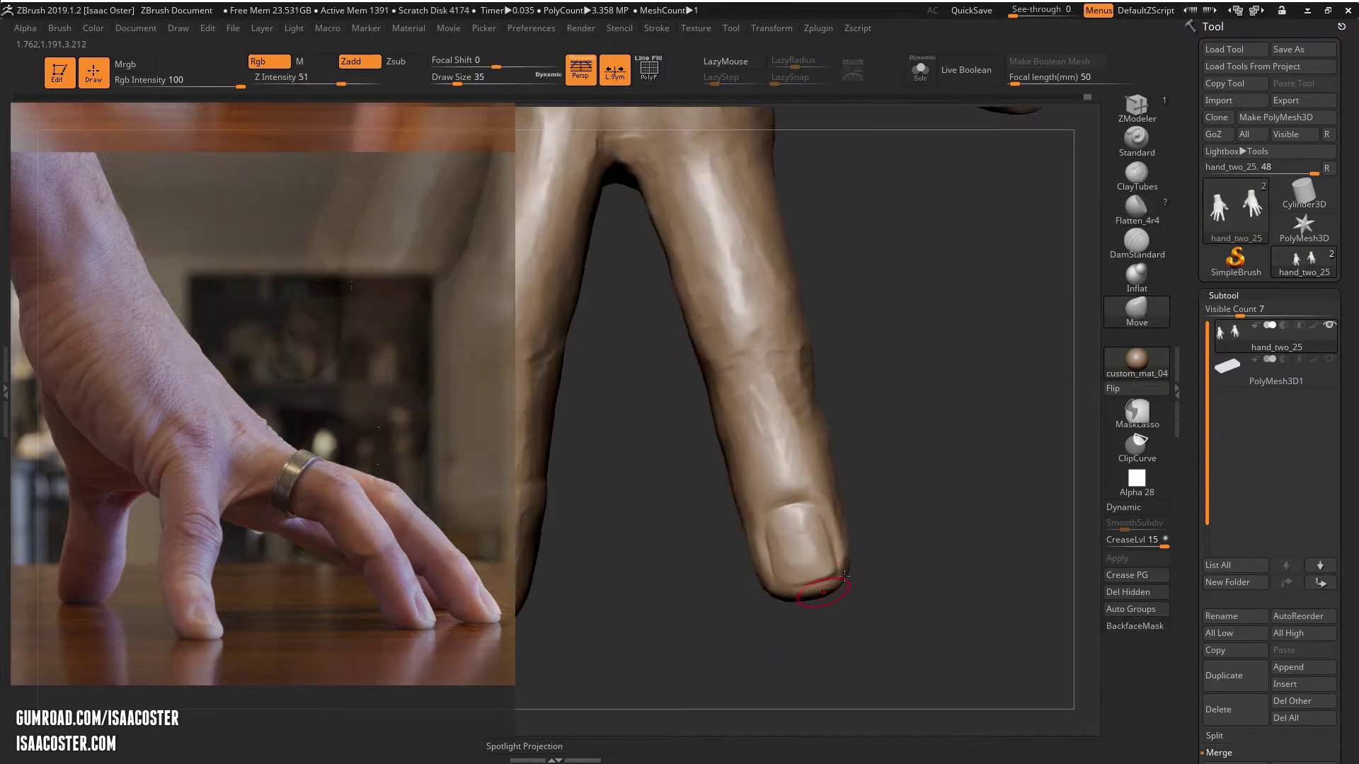
key(s)
drag(811, 573, 814, 574)
right_drag(838, 617, 893, 613)
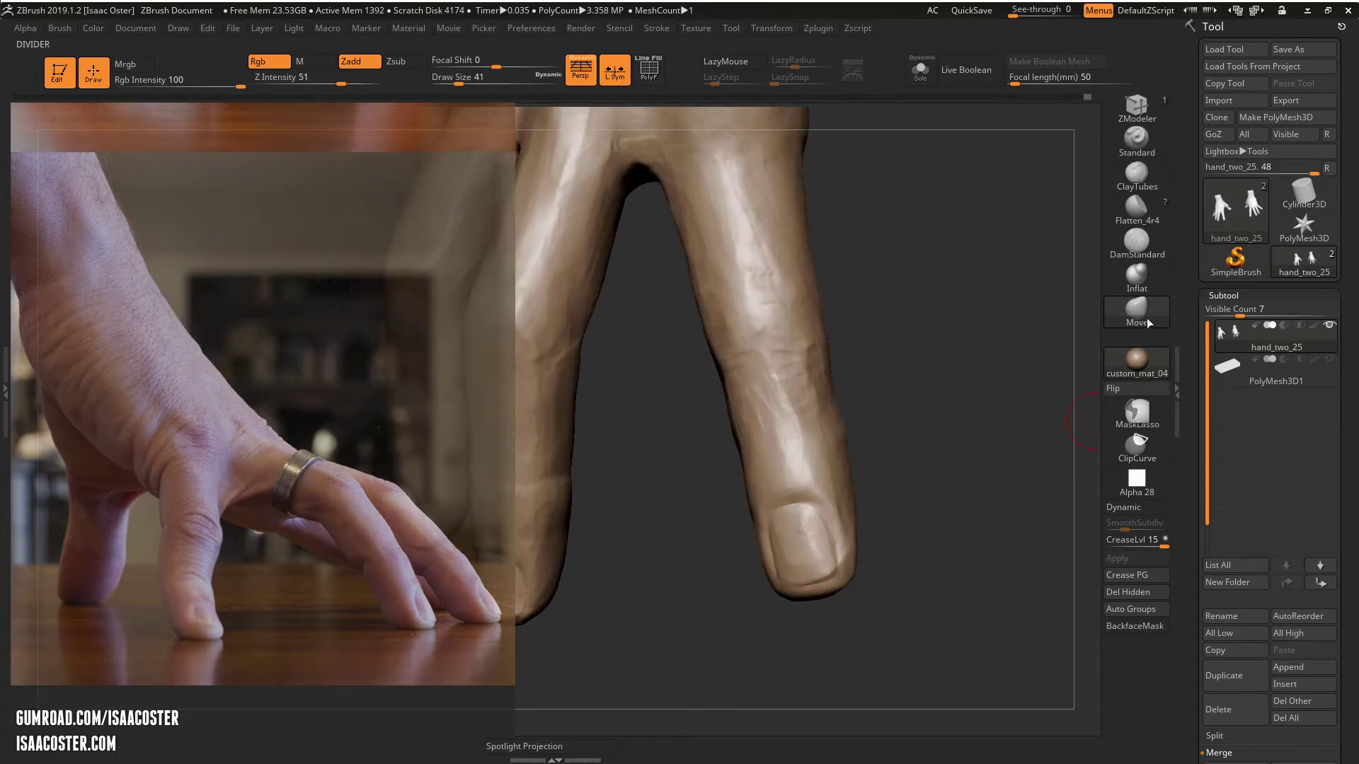
Step: Flatten the planes around the index finger's last joint with the Flatten_4r4 brush
click(1138, 214)
drag(948, 410, 984, 410)
drag(782, 364, 796, 350)
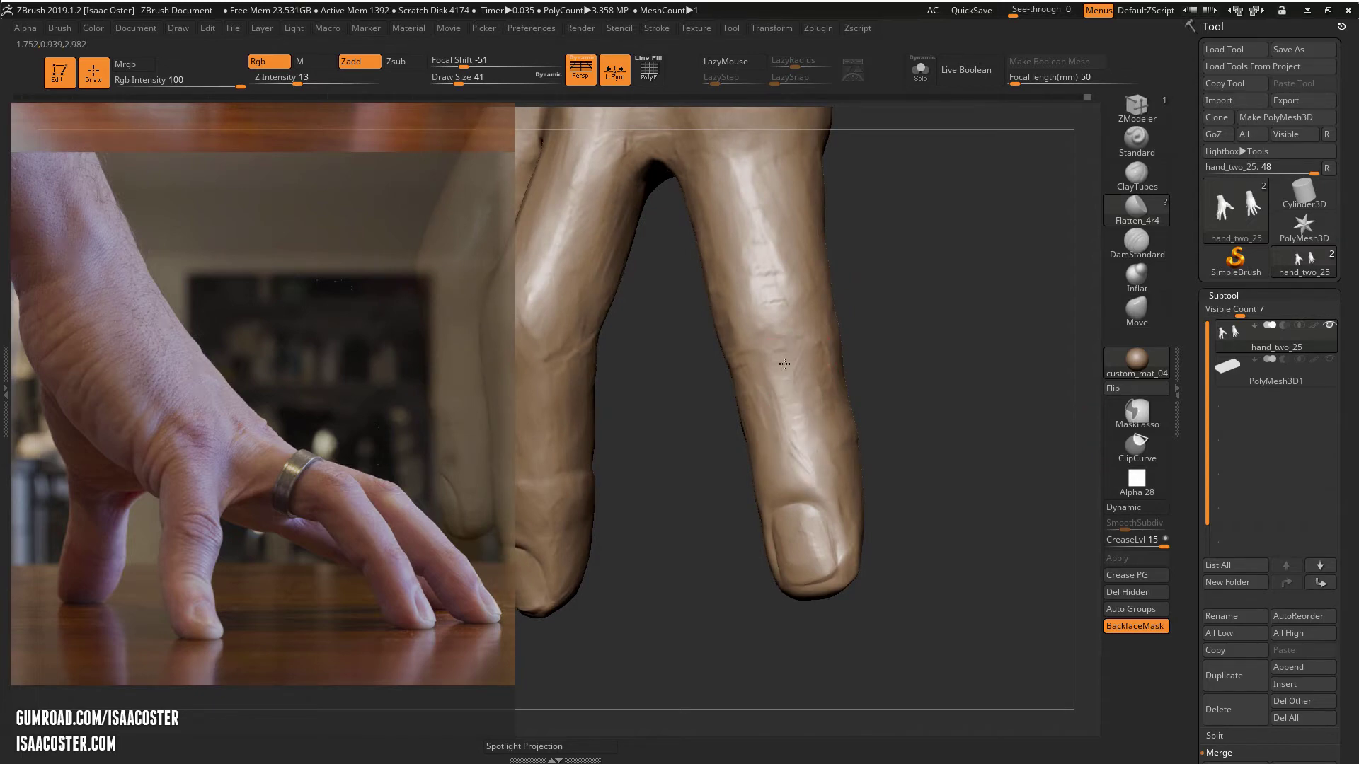
right_drag(792, 359, 746, 375)
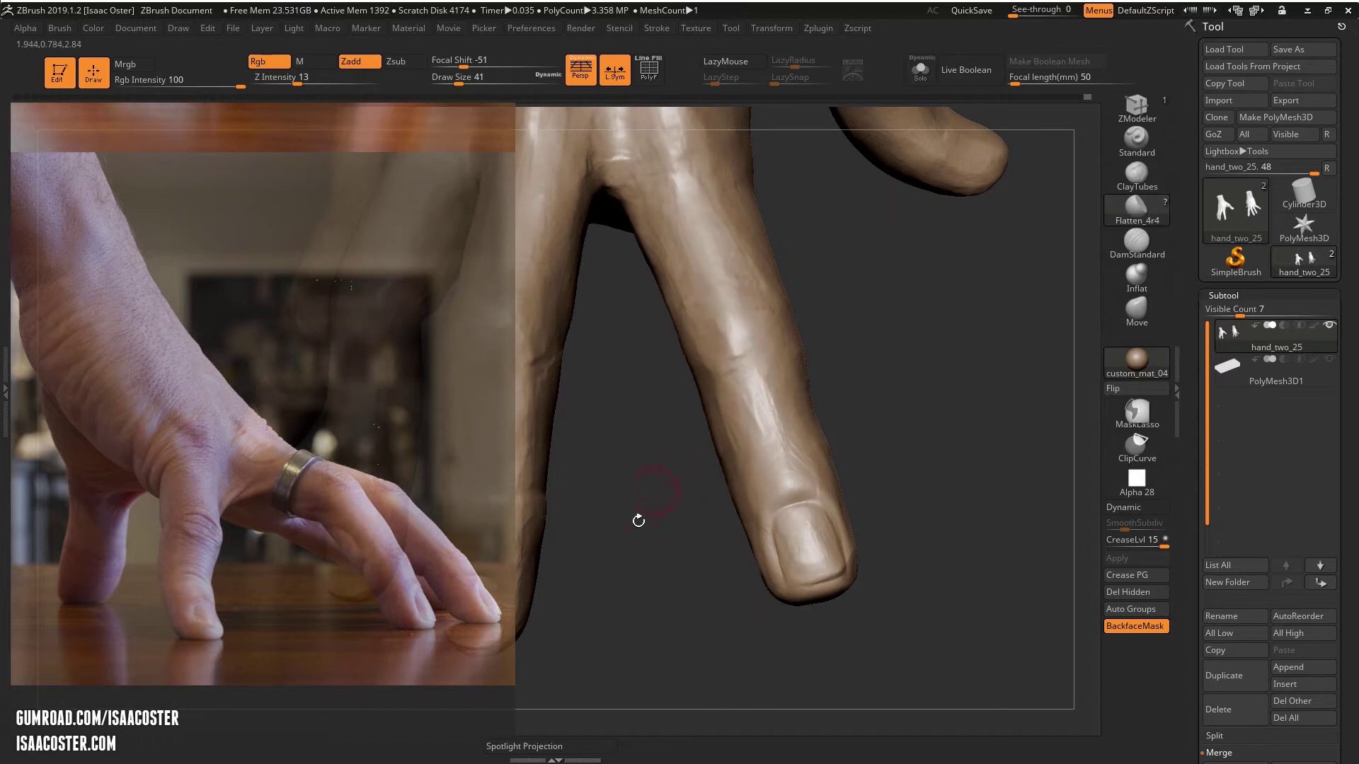
Step: Scale and reposition the Spotlight reference board to show the front-view photo of the hand beside the model
key(z)
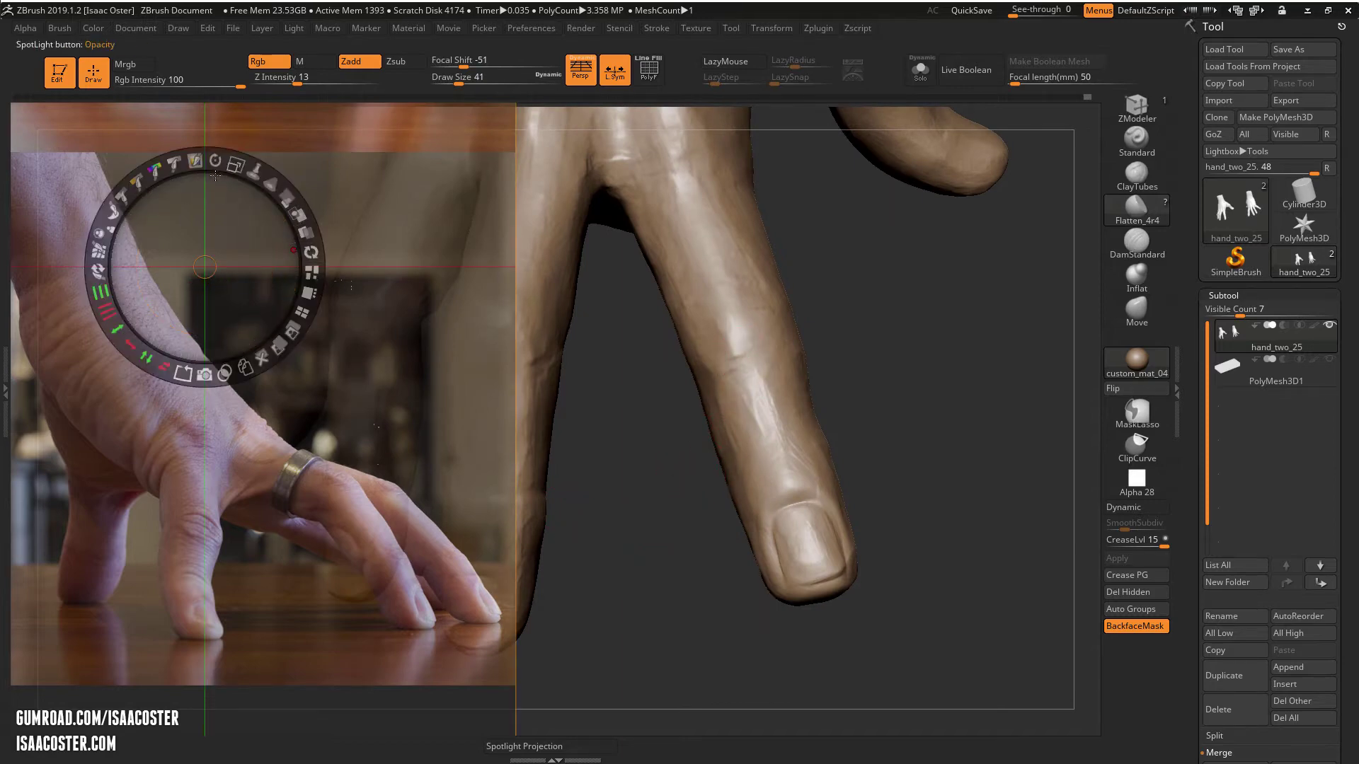
drag(236, 165, 207, 156)
drag(260, 121, 398, 393)
click(374, 486)
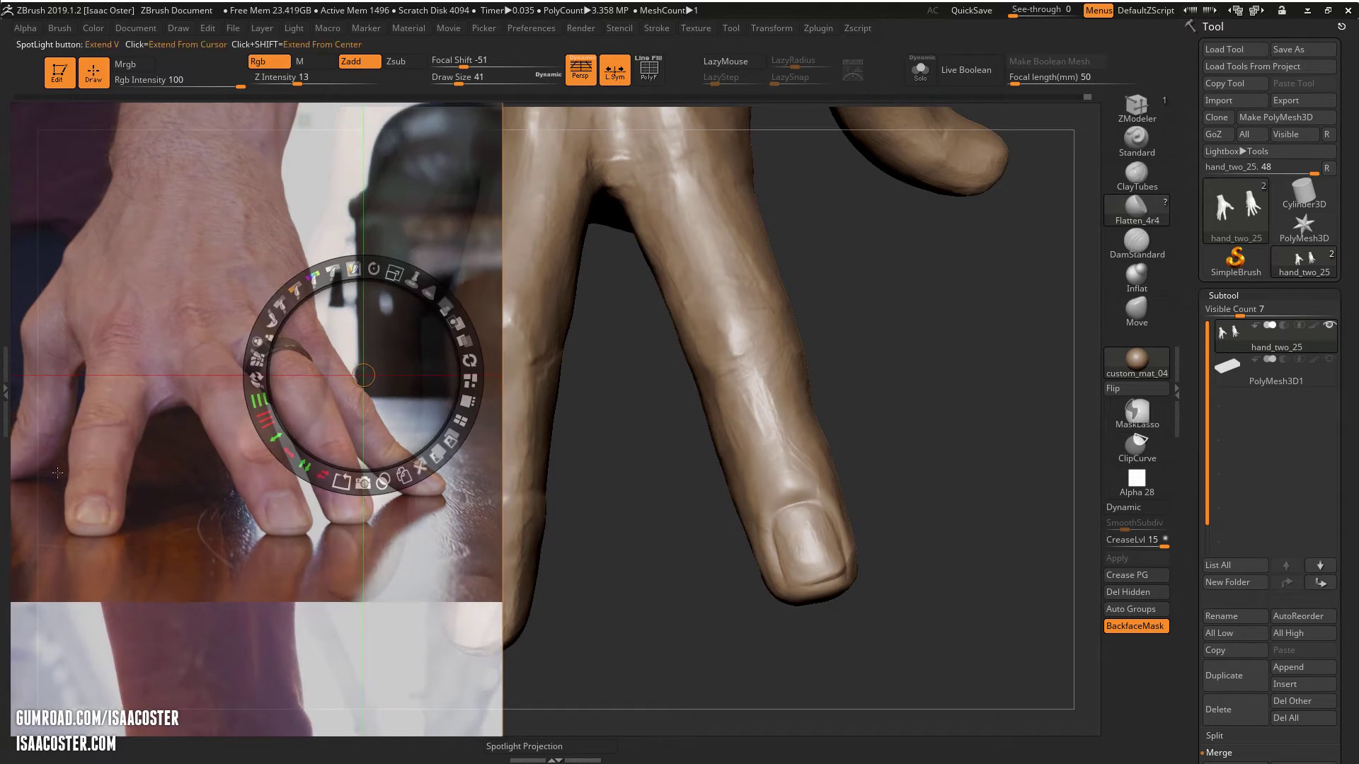
key(z)
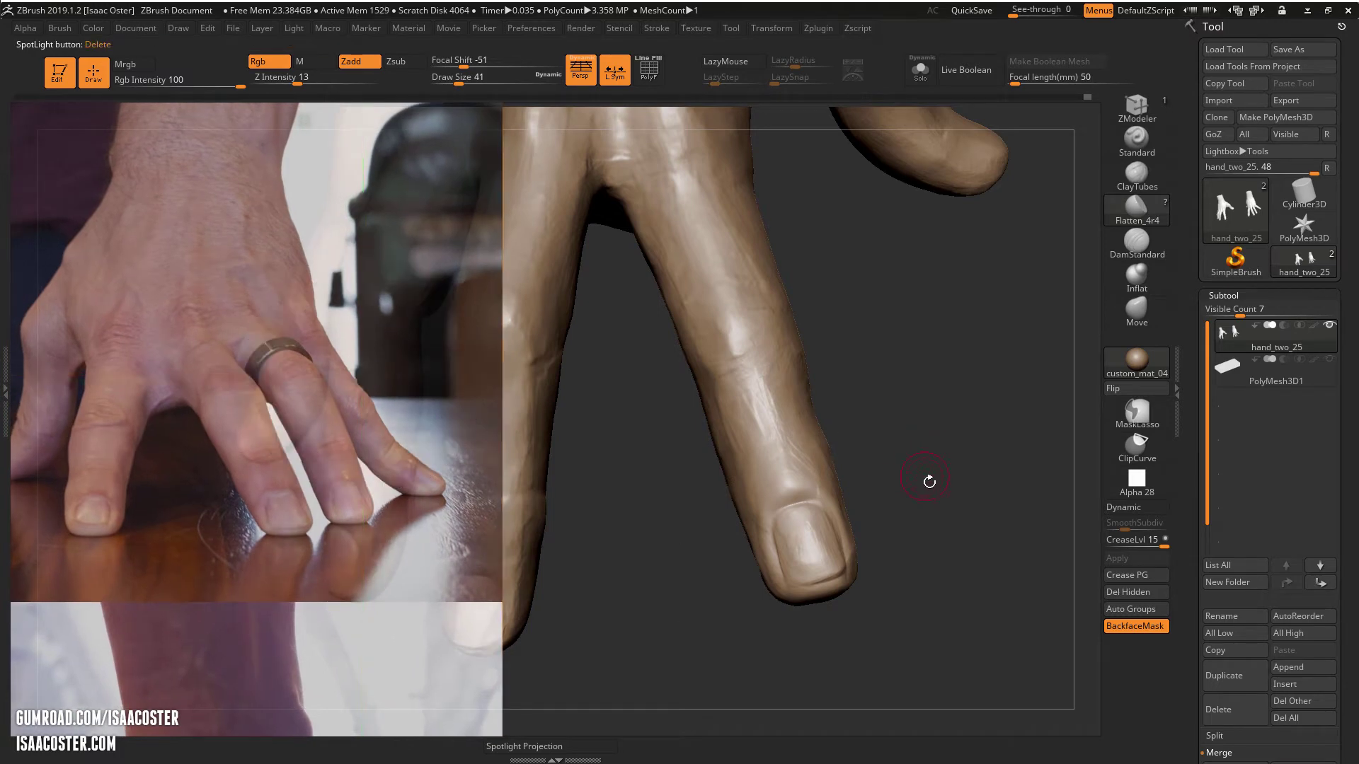
Step: Adjust the index fingertip's shape with the Move brush on a lower subdivision level, then return to the highest level with a larger brush
mouse_move(928, 479)
mouse_down()
mouse_move(958, 550)
mouse_move(913, 652)
mouse_move(670, 592)
mouse_move(652, 602)
mouse_move(736, 626)
mouse_move(799, 569)
mouse_move(782, 628)
mouse_move(733, 593)
mouse_move(859, 375)
mouse_up()
click(1136, 308)
mouse_move(807, 543)
mouse_down()
mouse_move(659, 492)
mouse_move(648, 503)
mouse_move(625, 482)
mouse_move(589, 502)
mouse_up()
key(s)
key(shift+d)
key(shift+d)
key(s)
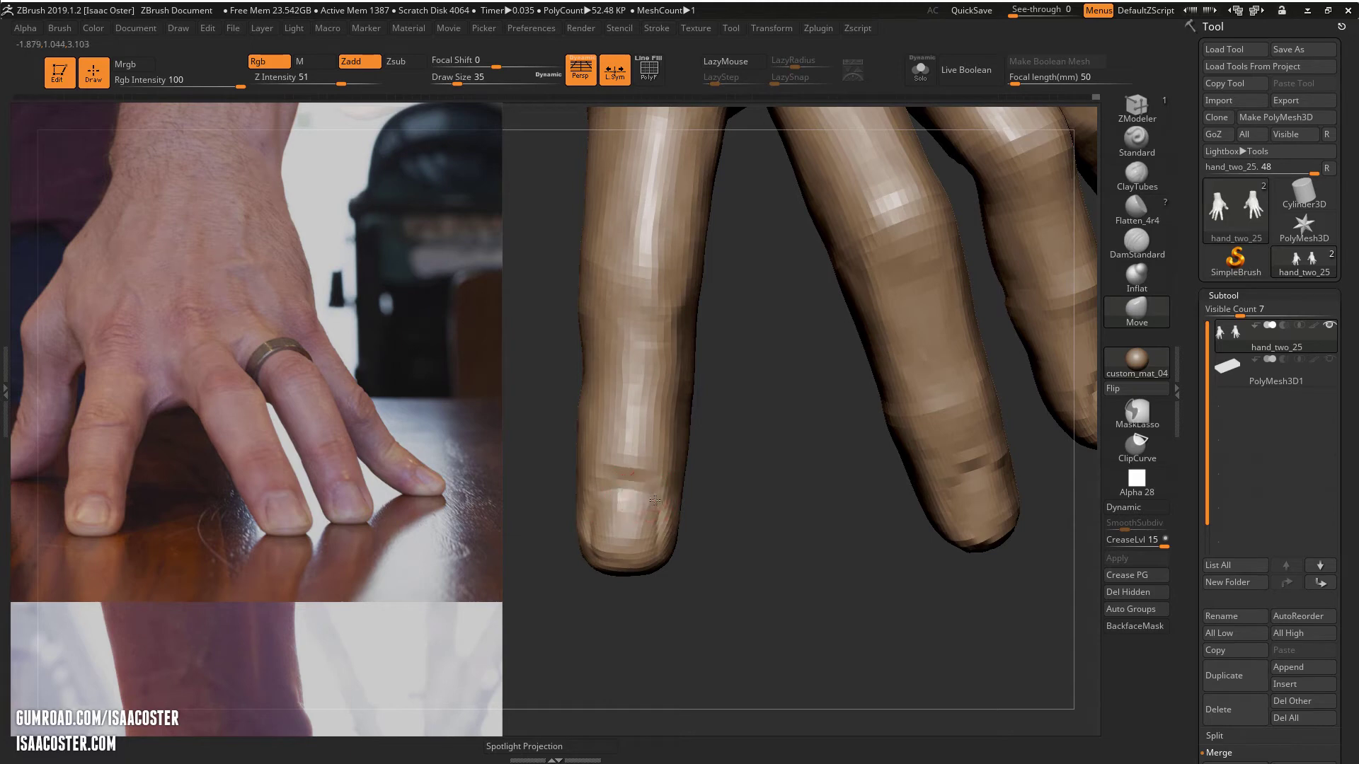
key(d)
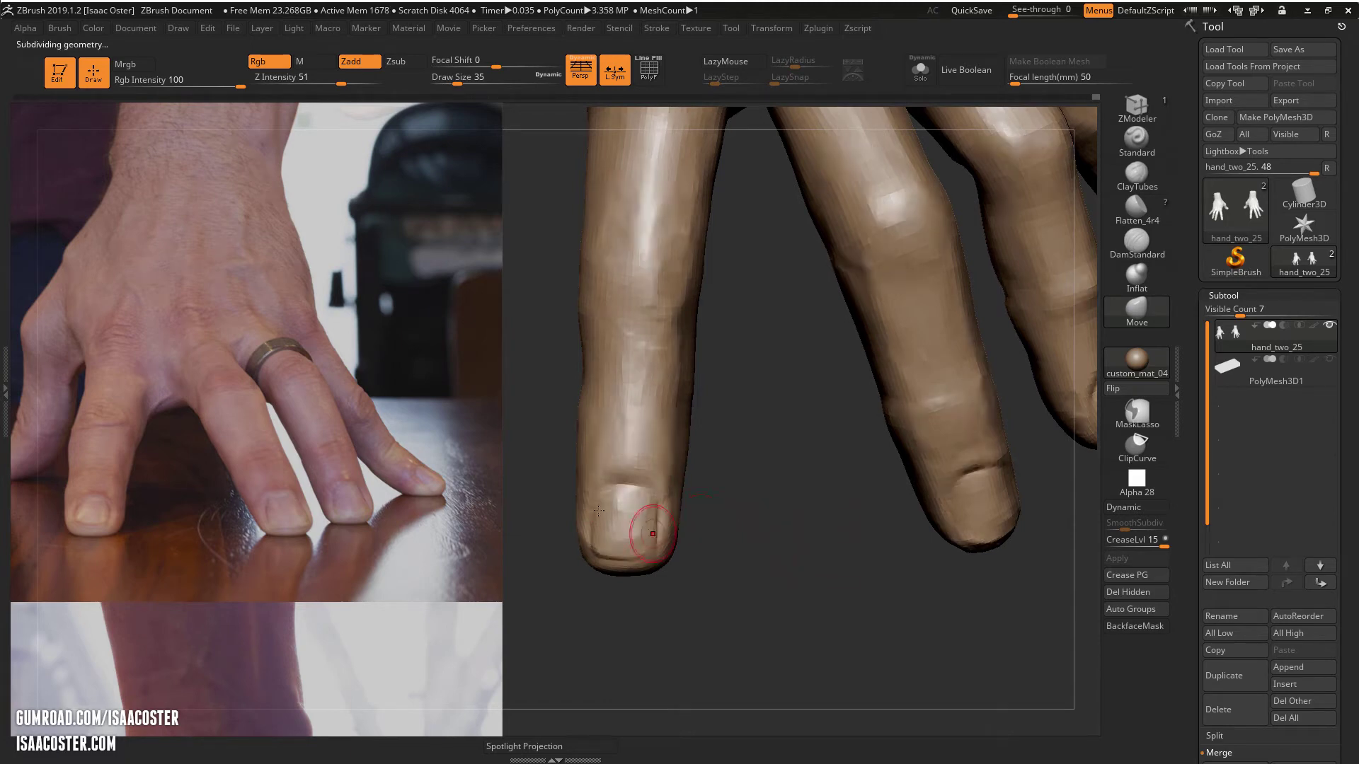
key(bracketright)
right_drag(650, 491, 686, 481)
Step: Flatten the index fingernail and the surrounding fingertip sides with the Flatten_4r4 brush at draw size 41
click(1136, 209)
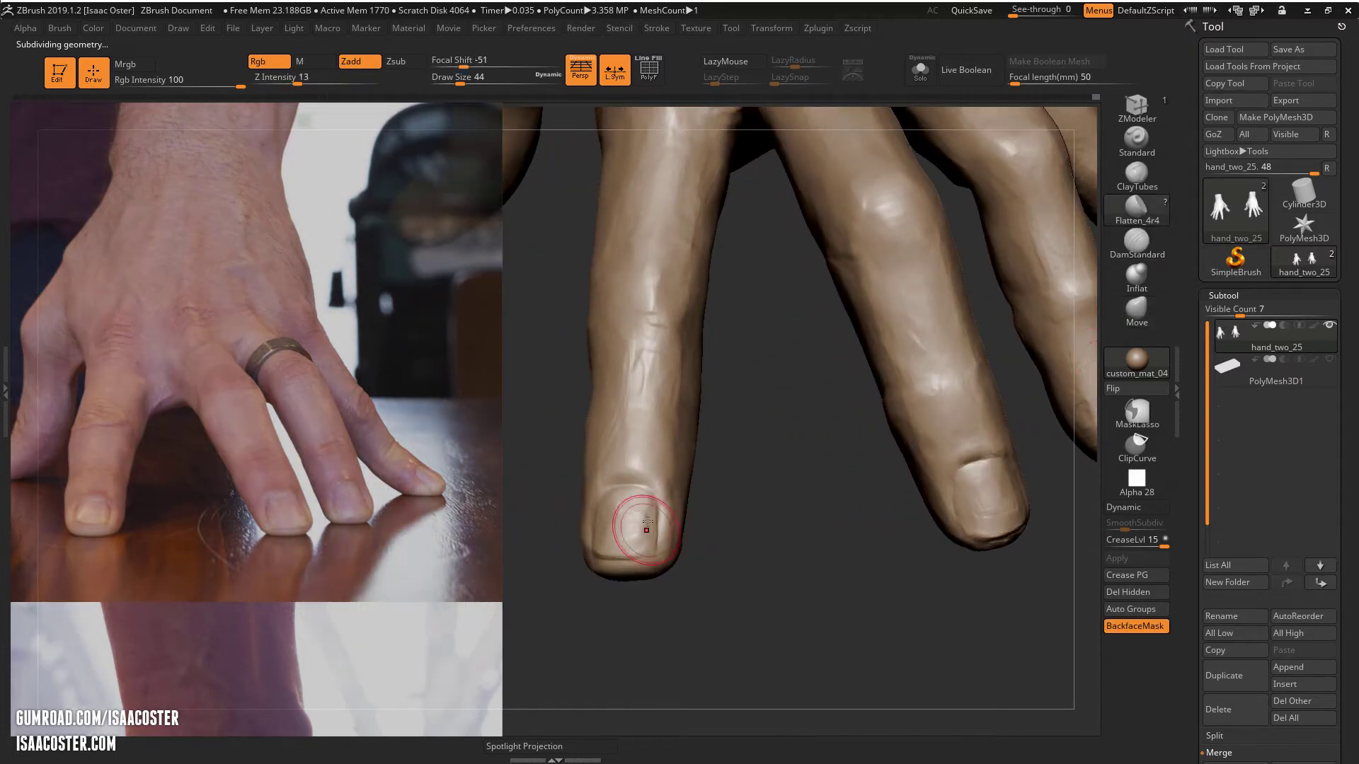
mouse_move(648, 470)
mouse_down()
mouse_move(630, 467)
mouse_move(644, 470)
mouse_up()
right_drag(698, 489, 669, 481)
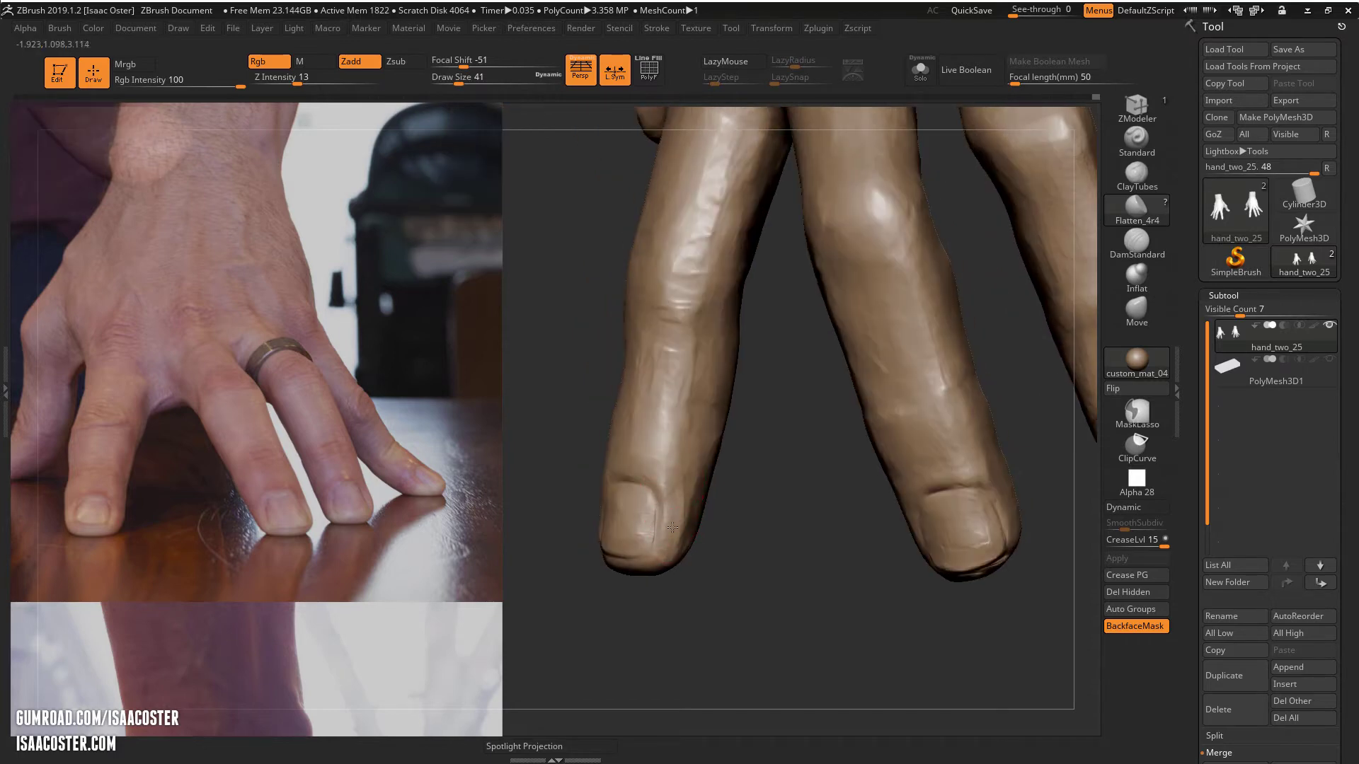
right_drag(679, 511, 684, 522)
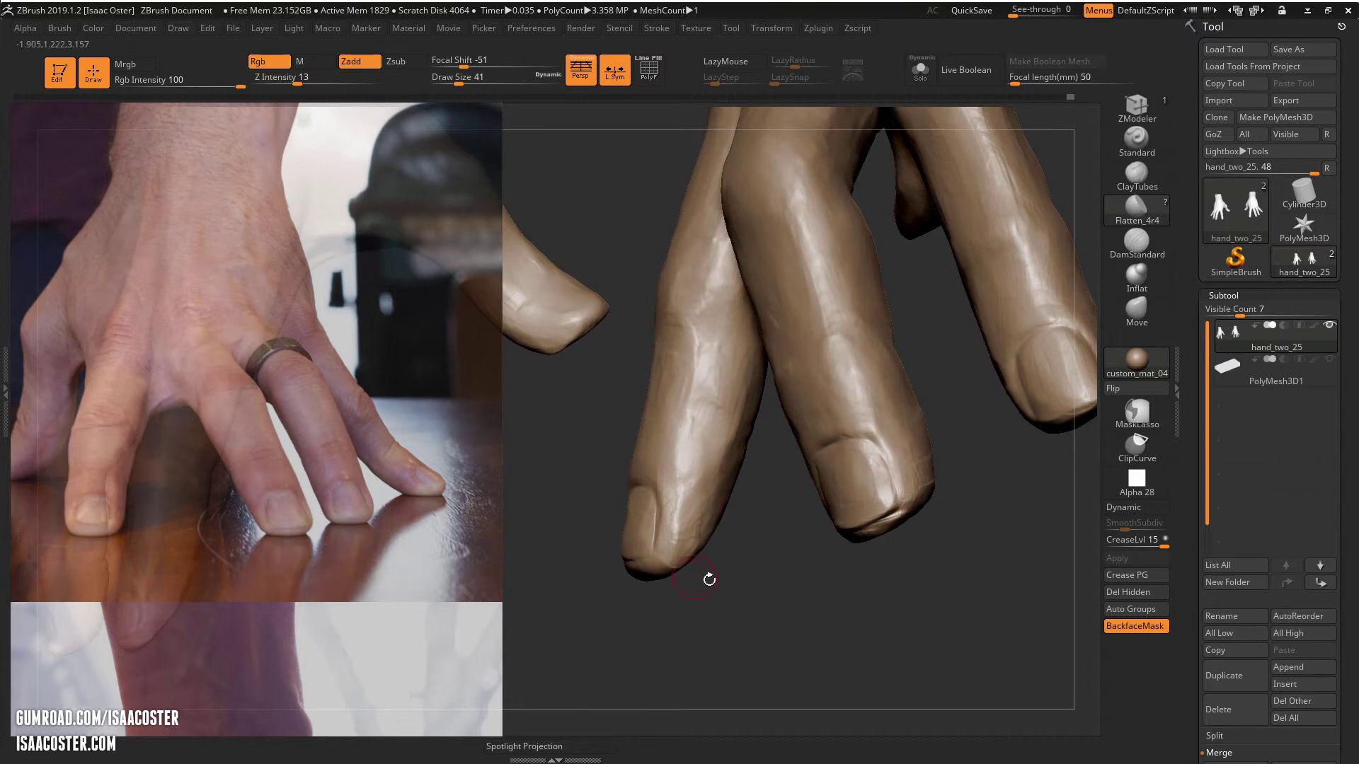
right_drag(707, 576, 661, 485)
right_drag(645, 616, 722, 616)
right_drag(622, 593, 576, 501)
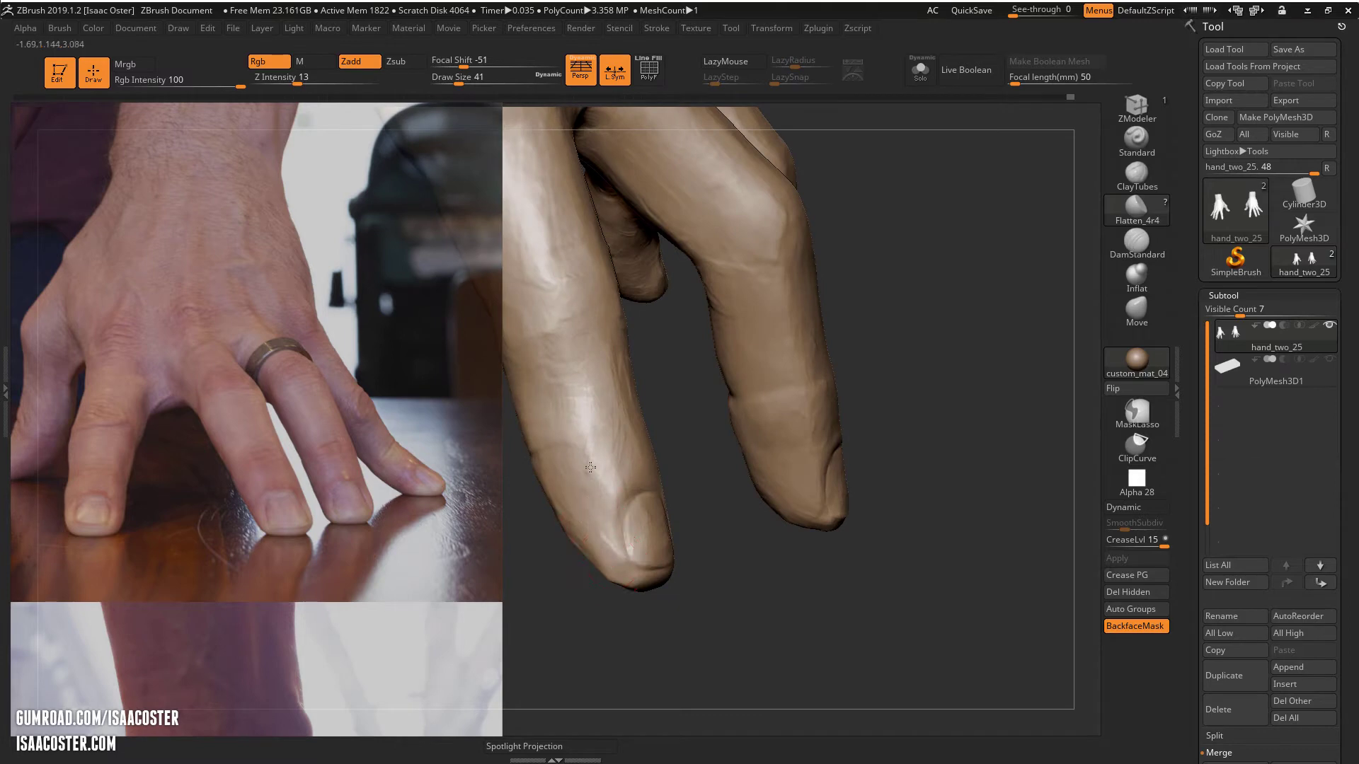
right_drag(679, 449, 630, 538)
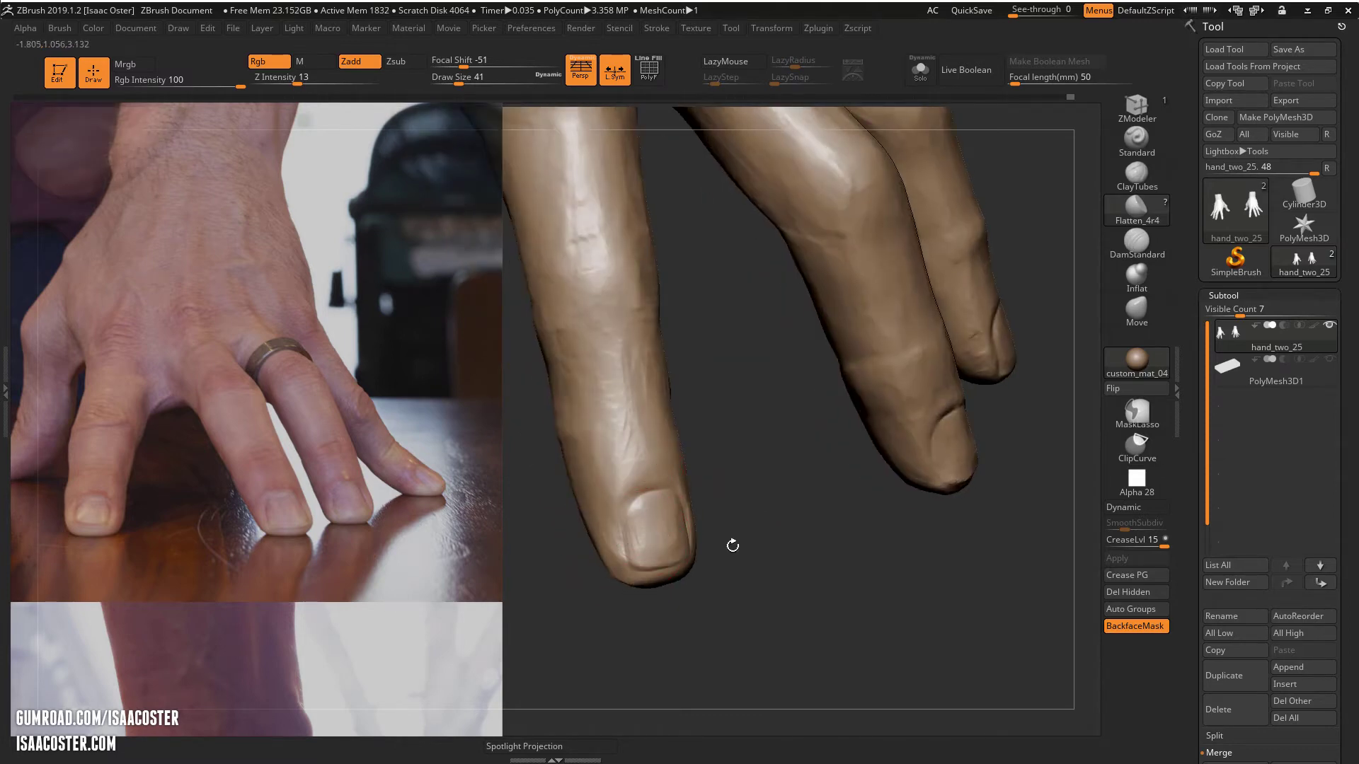
right_drag(736, 546, 656, 533)
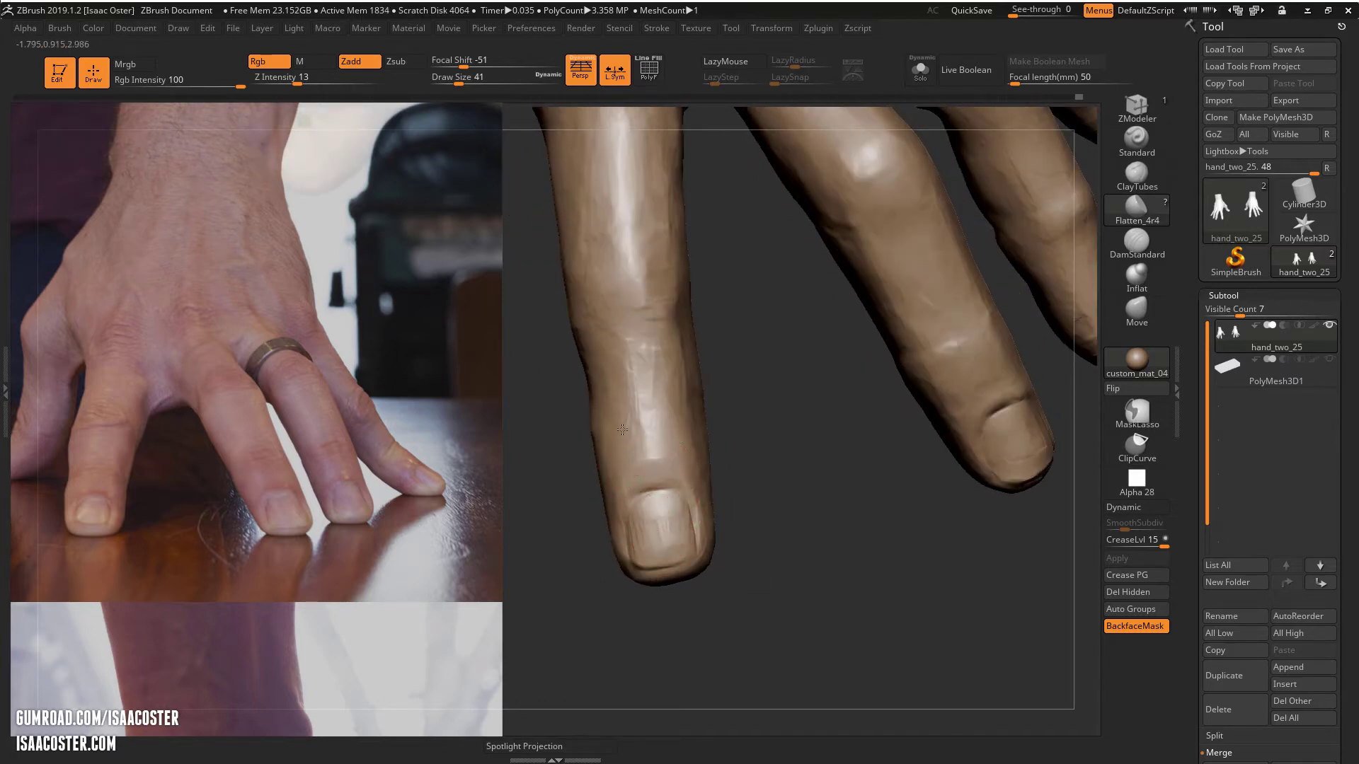
Step: Refine the planes along the index finger from its last joint up to the knuckle with the Flatten_4r4 brush
right_drag(589, 327, 570, 394)
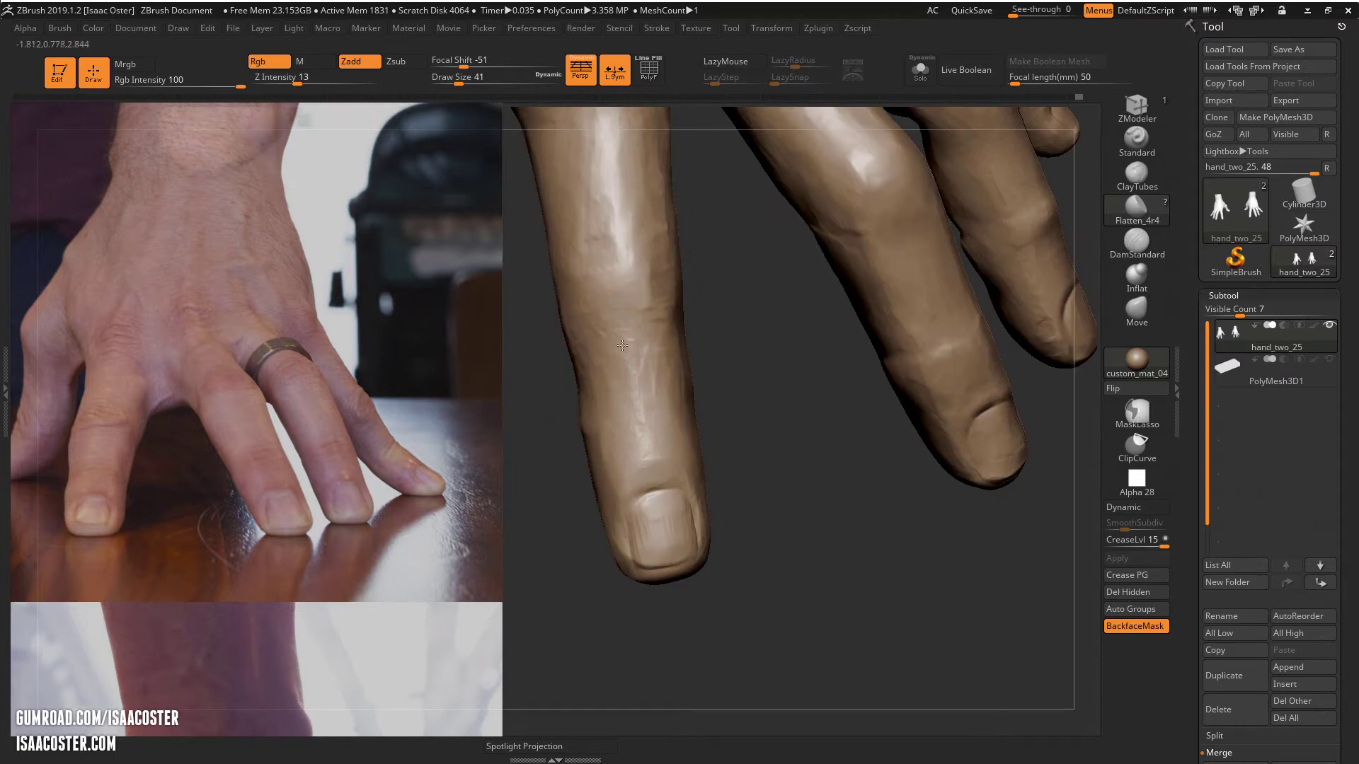
right_drag(702, 364, 653, 344)
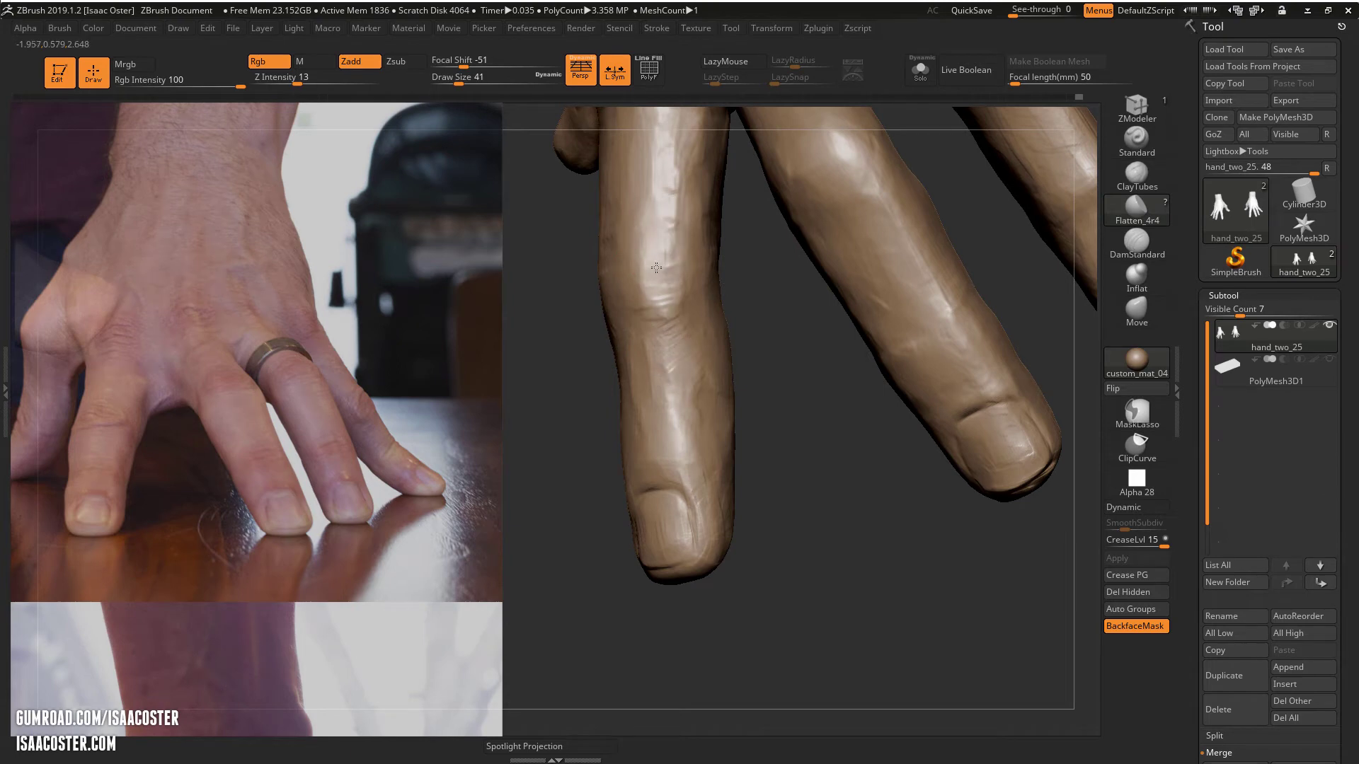
right_drag(758, 300, 685, 403)
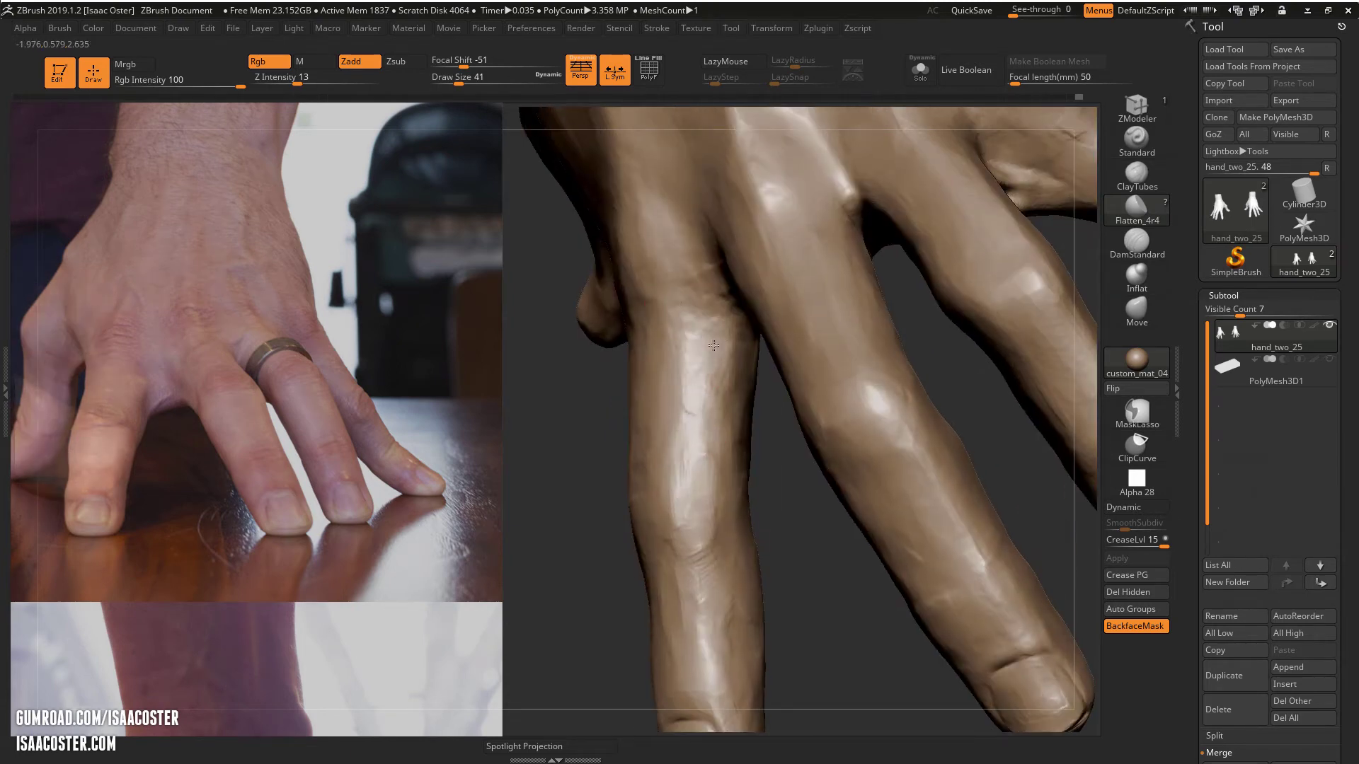
right_drag(793, 535, 768, 506)
mouse_move(669, 386)
mouse_down()
mouse_move(673, 351)
mouse_move(685, 389)
mouse_move(672, 336)
mouse_up()
mouse_move(785, 432)
right_down()
mouse_move(827, 461)
mouse_move(652, 279)
right_up()
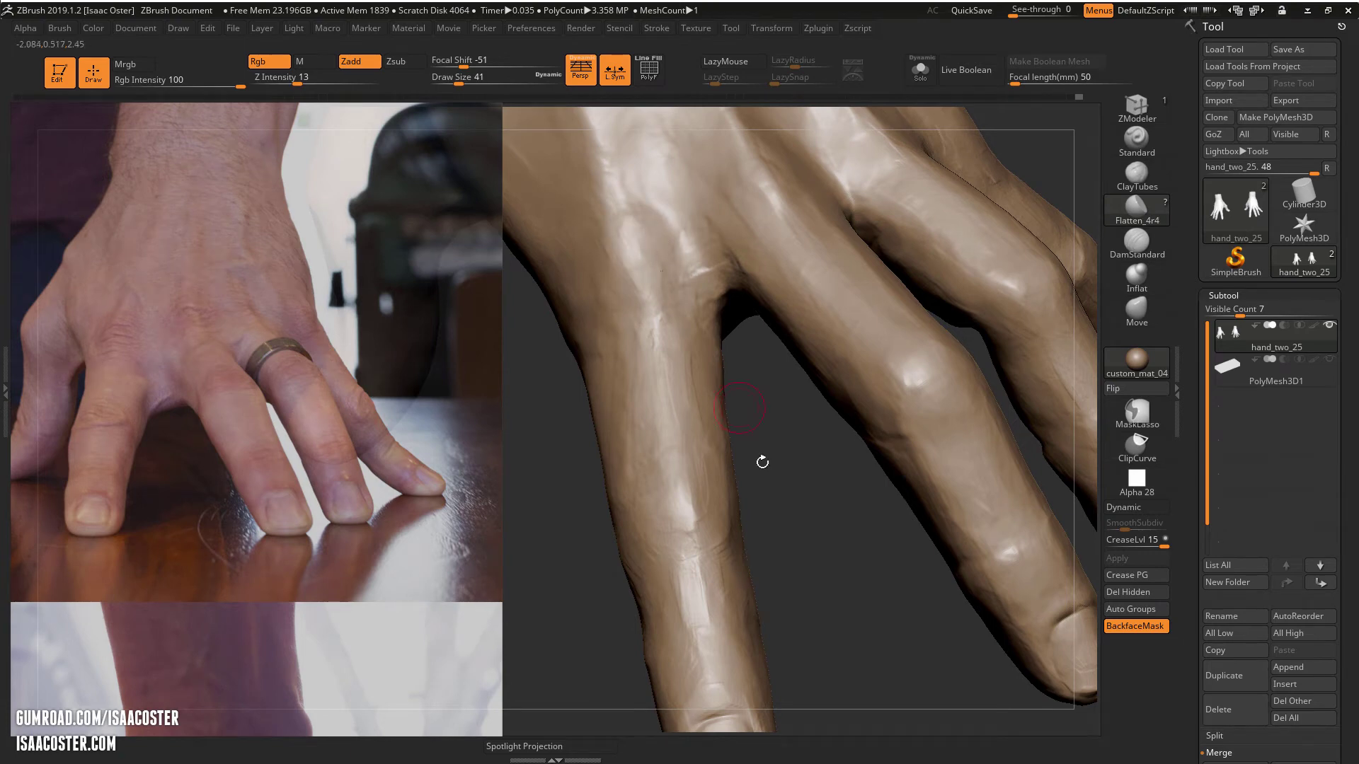
Step: Carve a crease from the thumb web up toward the thumb base with the DamStandard brush at draw size 68
right_drag(772, 475, 658, 316)
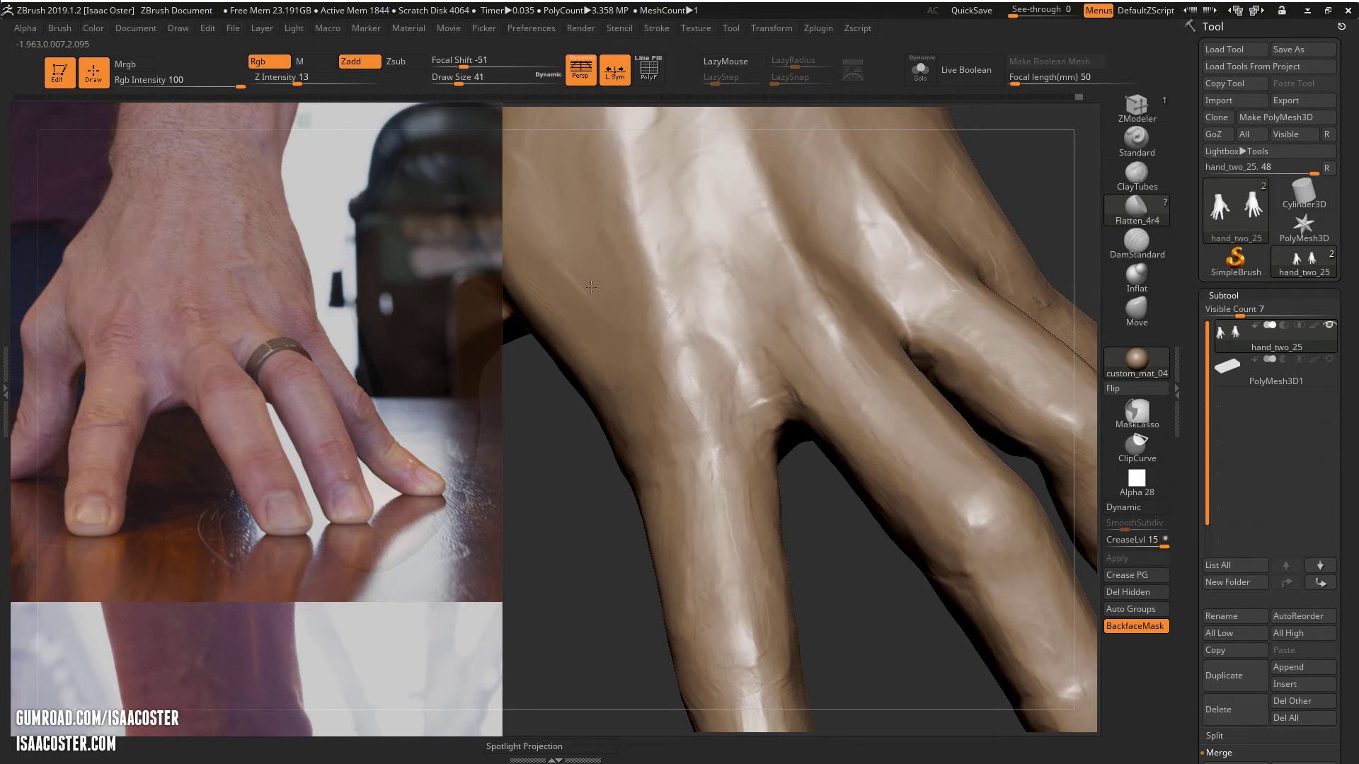
mouse_move(577, 508)
right_down()
mouse_move(904, 252)
mouse_move(941, 248)
right_up()
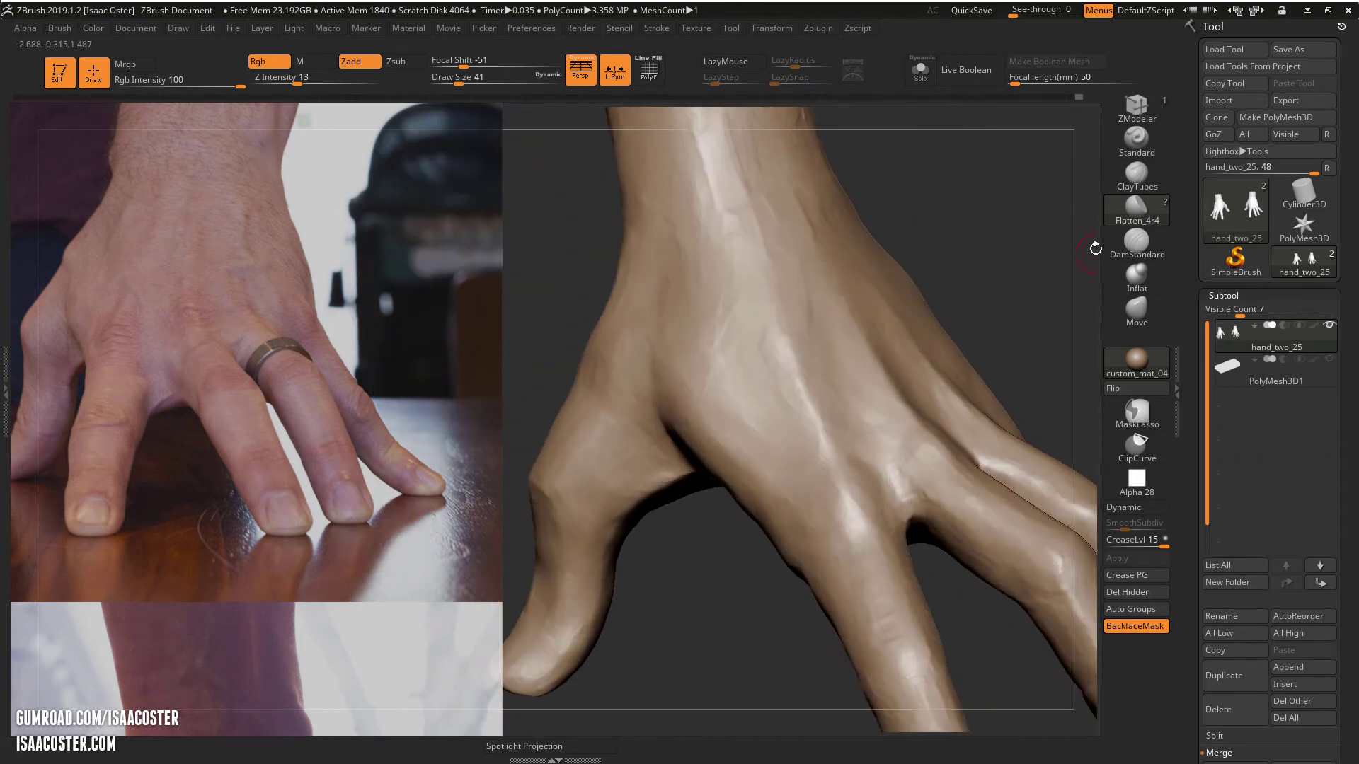
click(1136, 241)
key(bracketright)
key(bracketright)
right_drag(641, 330, 768, 340)
drag(644, 409, 634, 330)
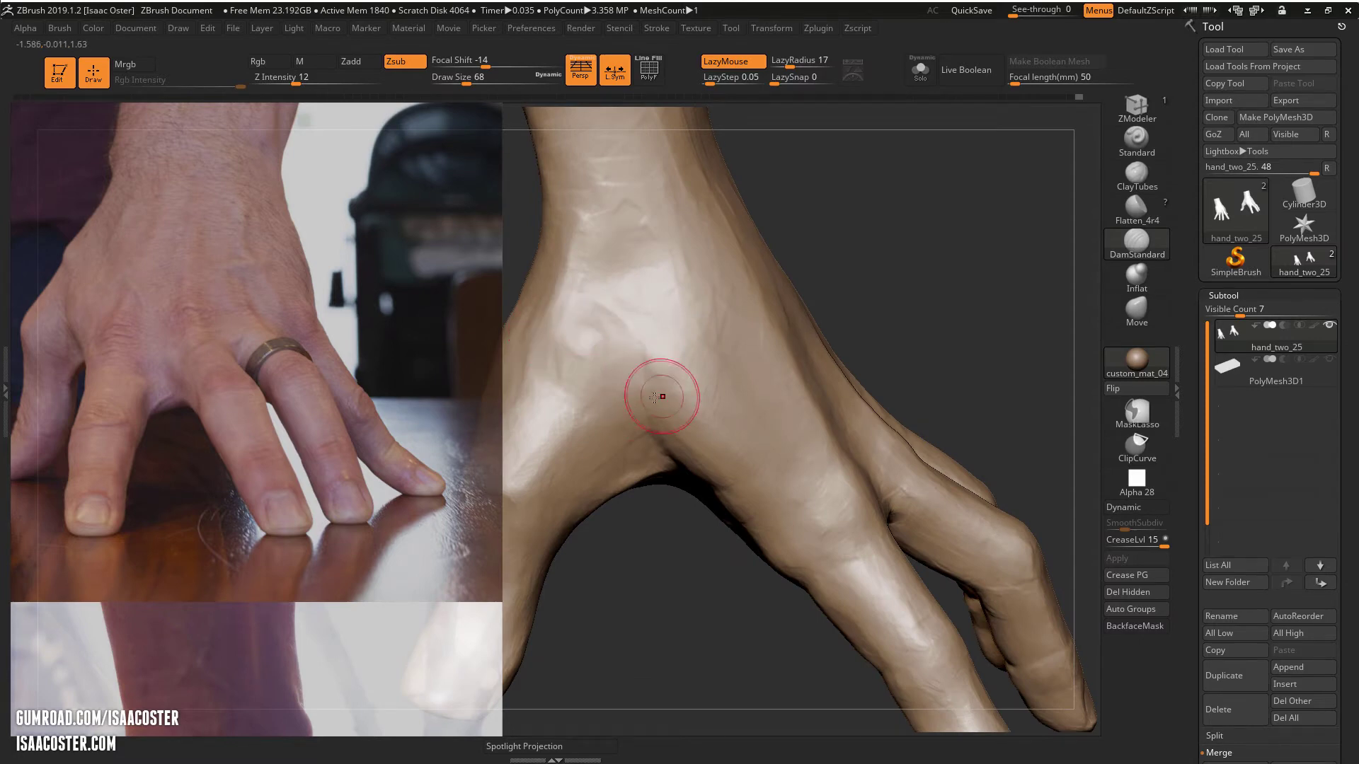
drag(644, 388, 610, 310)
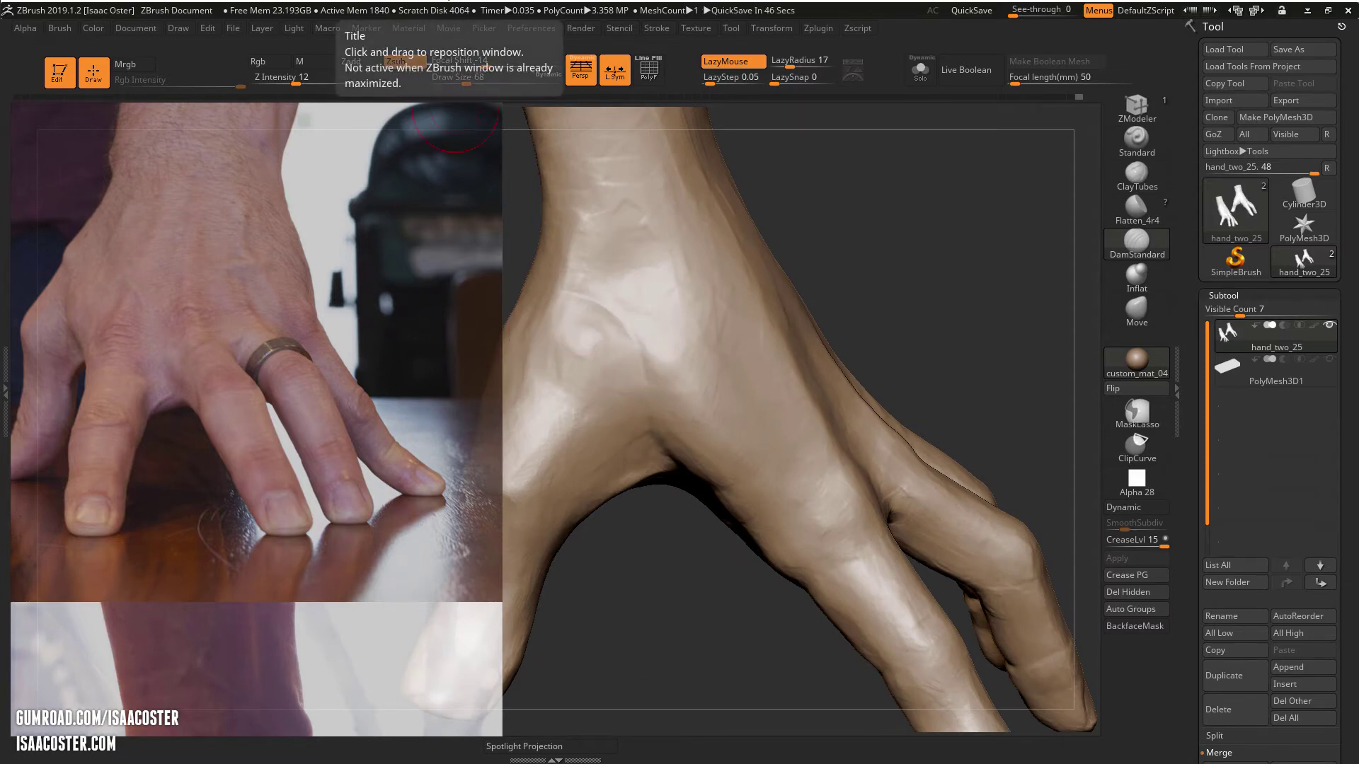
Step: Extend the thumb-web crease in a curve around the thumb base toward the thumb-side edge of the wrist with DamStandard
mouse_move(917, 291)
mouse_down()
mouse_move(941, 233)
mouse_move(673, 258)
mouse_up()
right_drag(673, 257, 701, 331)
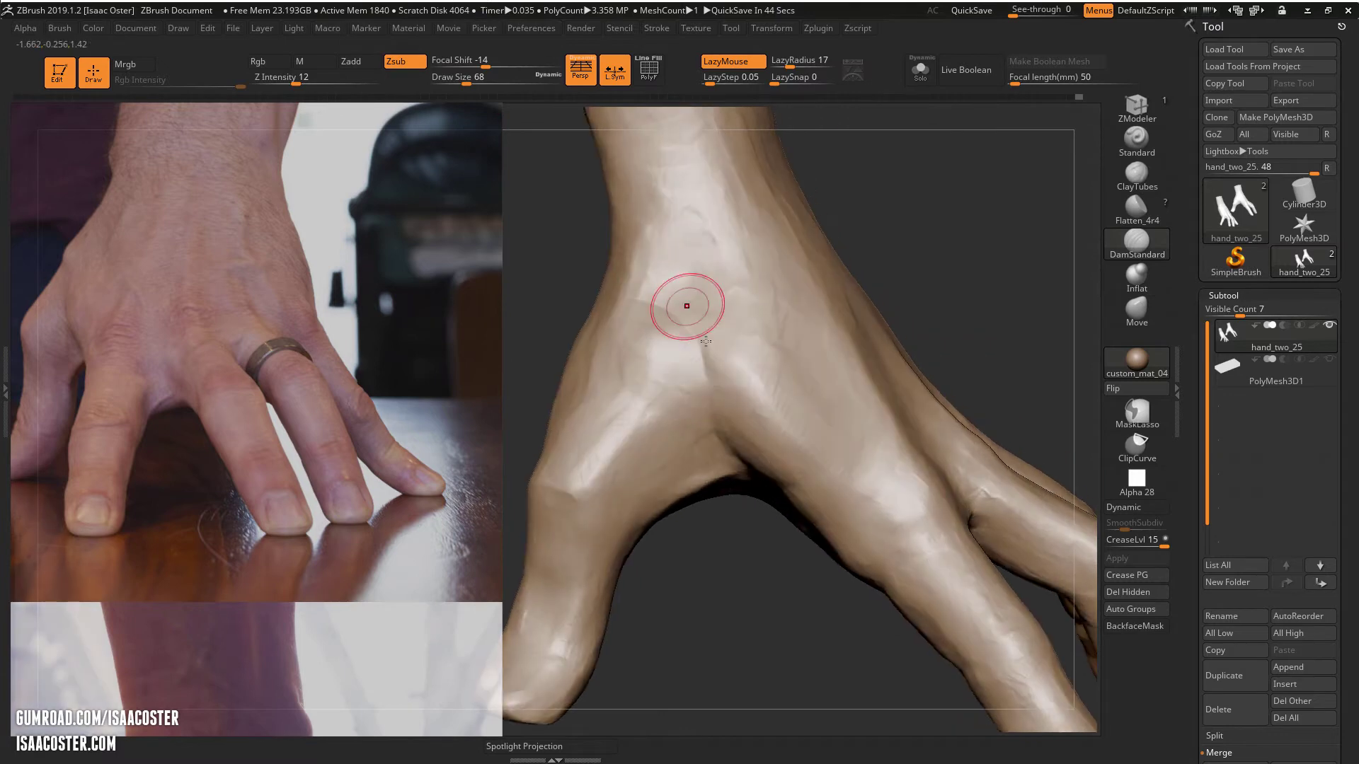
drag(709, 405, 694, 337)
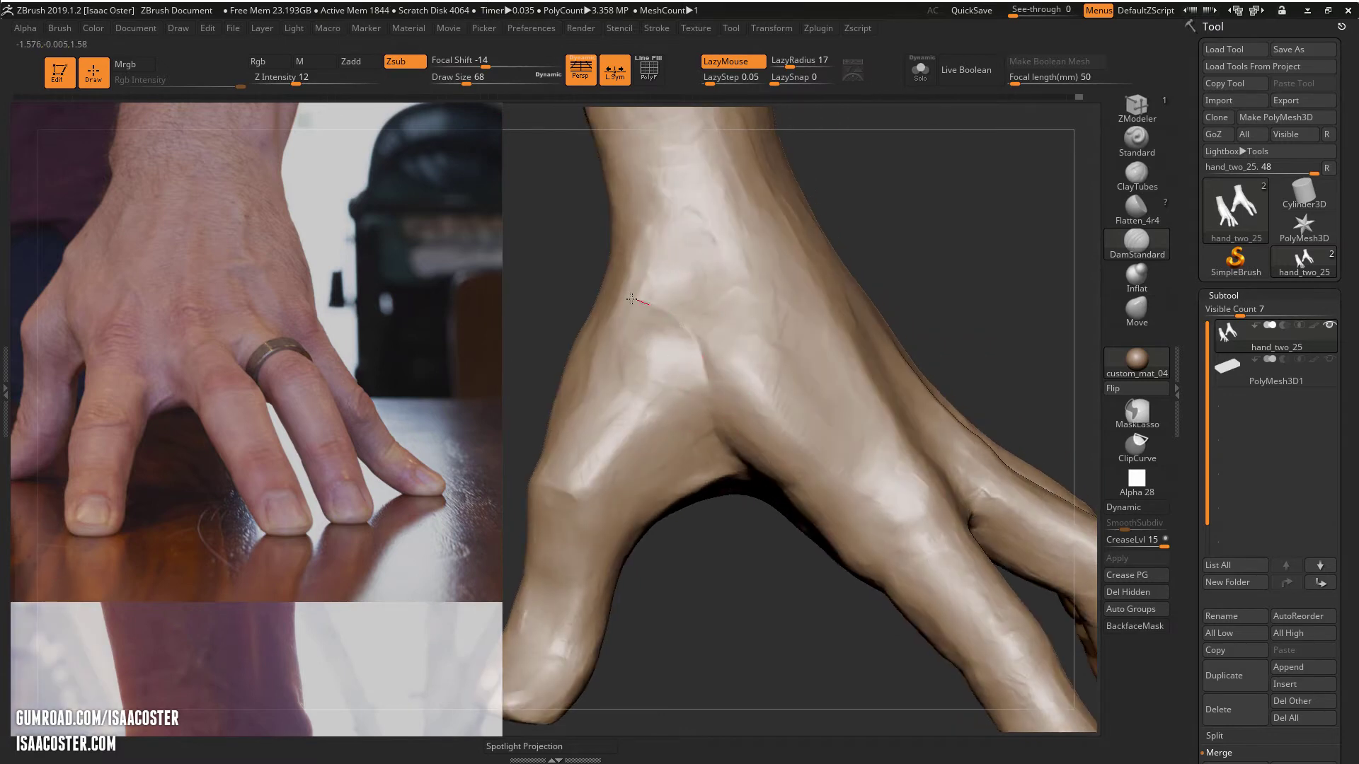
mouse_move(865, 247)
mouse_down()
mouse_move(598, 274)
mouse_move(834, 281)
mouse_up()
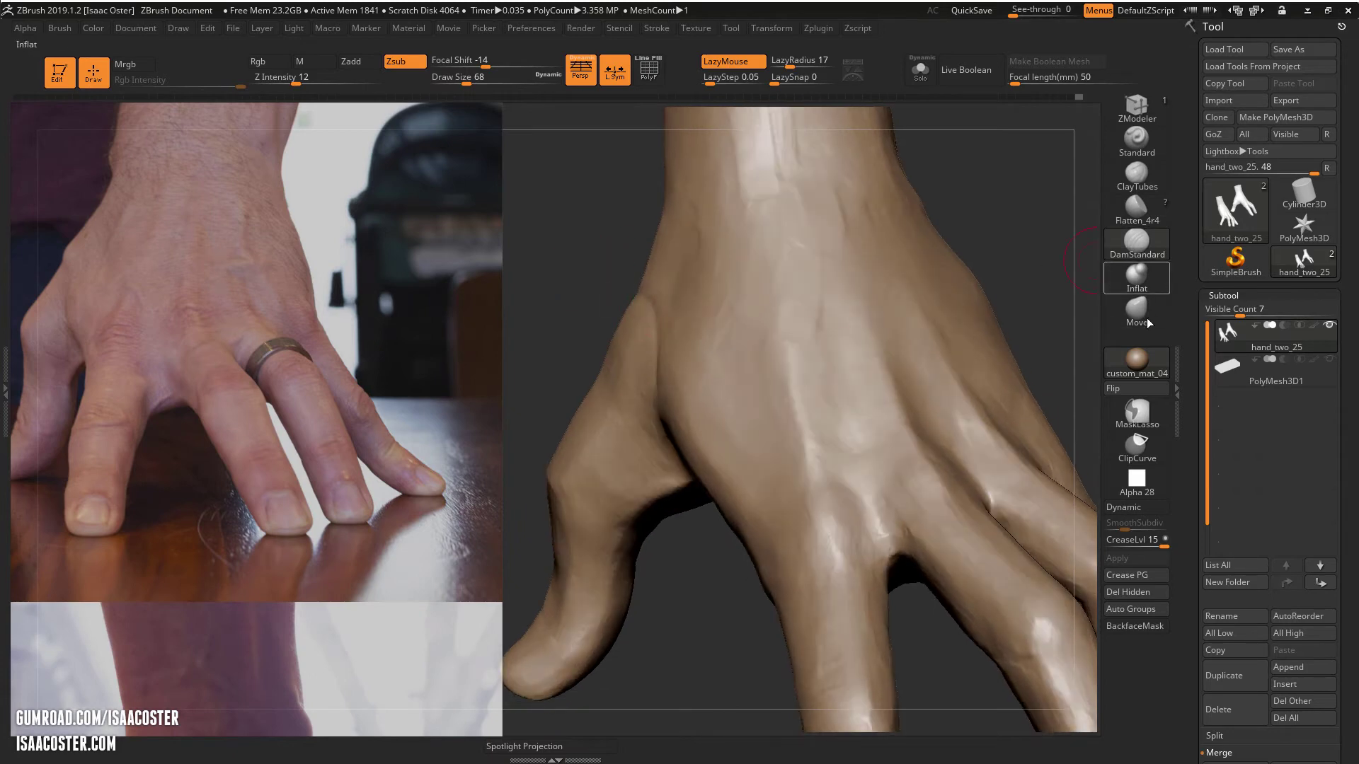
Step: Puff up the skin fold along the crease at the thumb base with the Inflat brush at draw sizes 23 to 27
click(1148, 276)
drag(1023, 228, 644, 266)
key(s)
mouse_move(615, 263)
mouse_down()
mouse_move(588, 252)
mouse_move(672, 314)
mouse_up()
key(s)
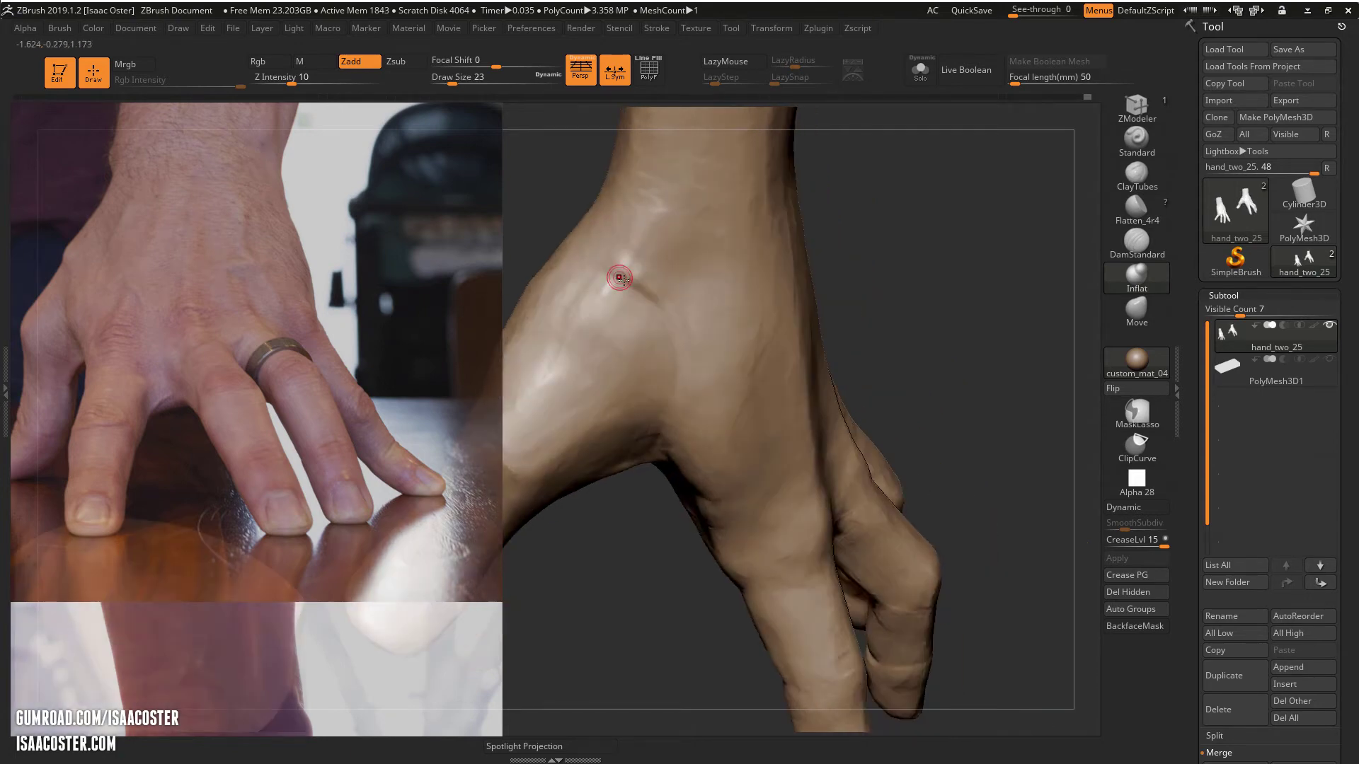
drag(623, 279, 641, 290)
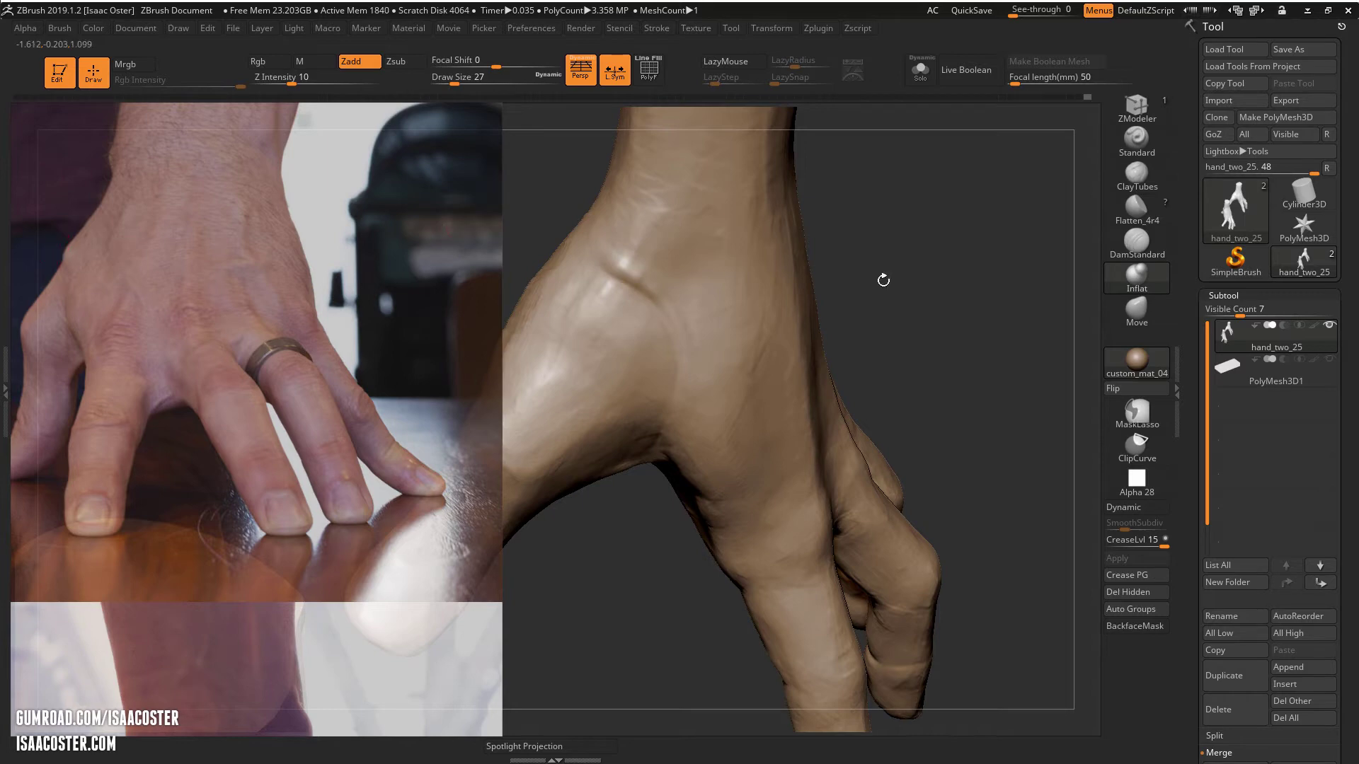
mouse_move(981, 281)
mouse_down()
mouse_move(1019, 297)
mouse_move(1047, 273)
mouse_up()
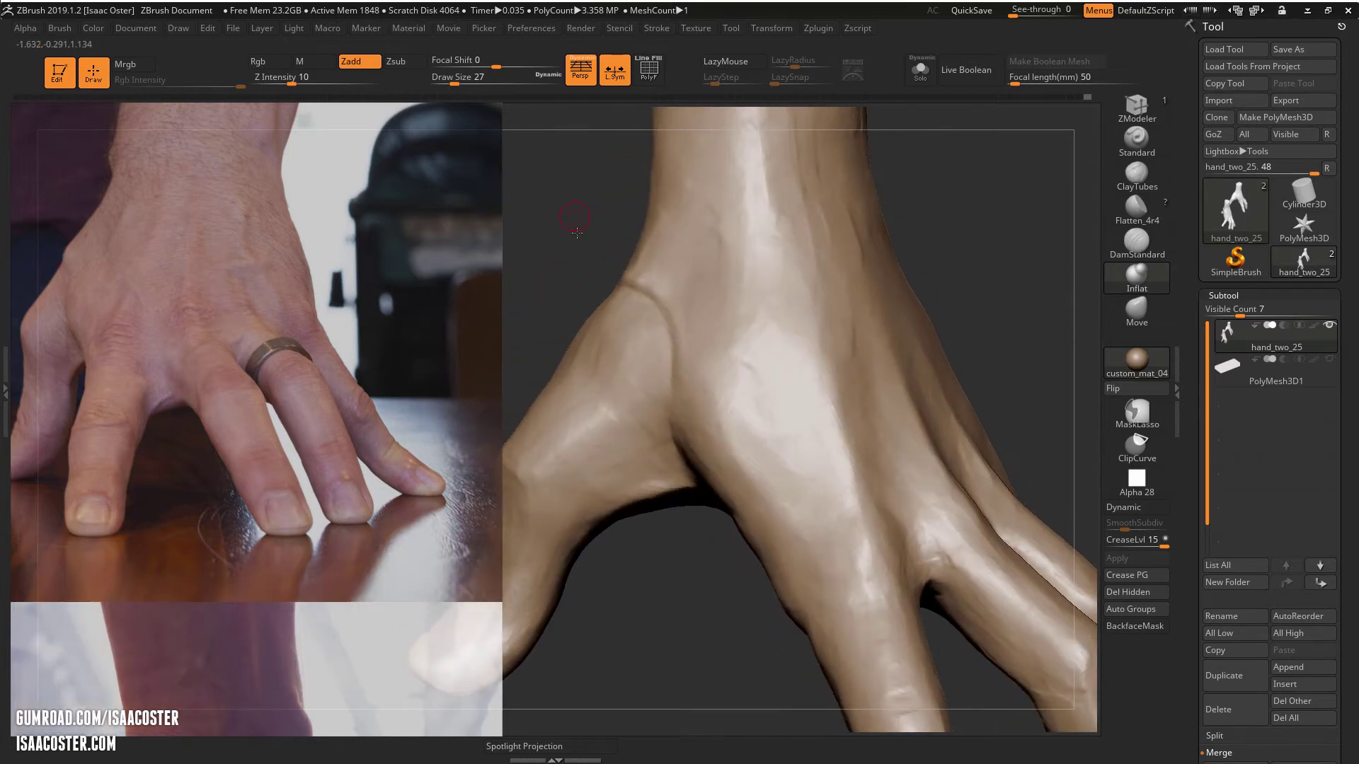
drag(578, 237, 559, 235)
mouse_move(659, 301)
mouse_down()
mouse_move(689, 370)
mouse_move(670, 325)
mouse_up()
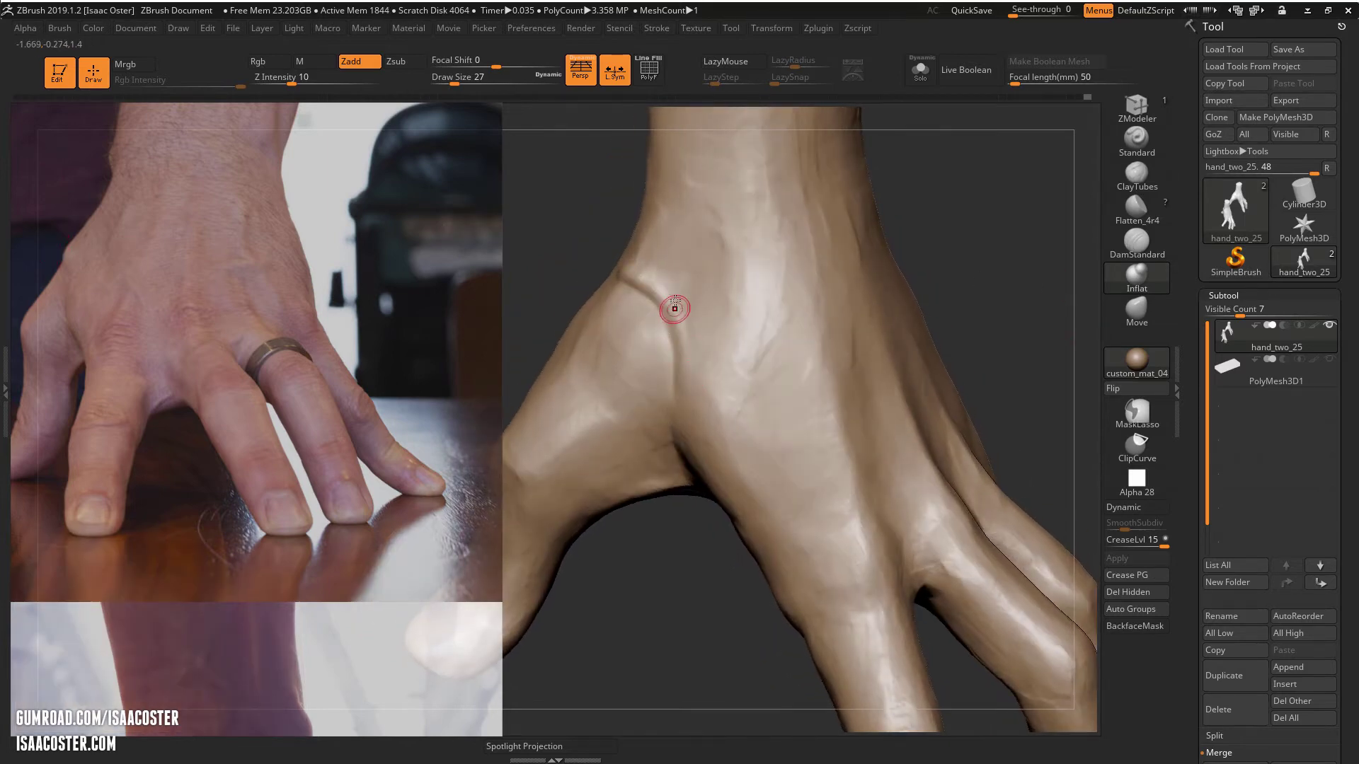
Step: Blend the thumb-base fold into the surrounding wrist with the Flatten_4r4 brush, enlarging the draw size to 44
click(1136, 210)
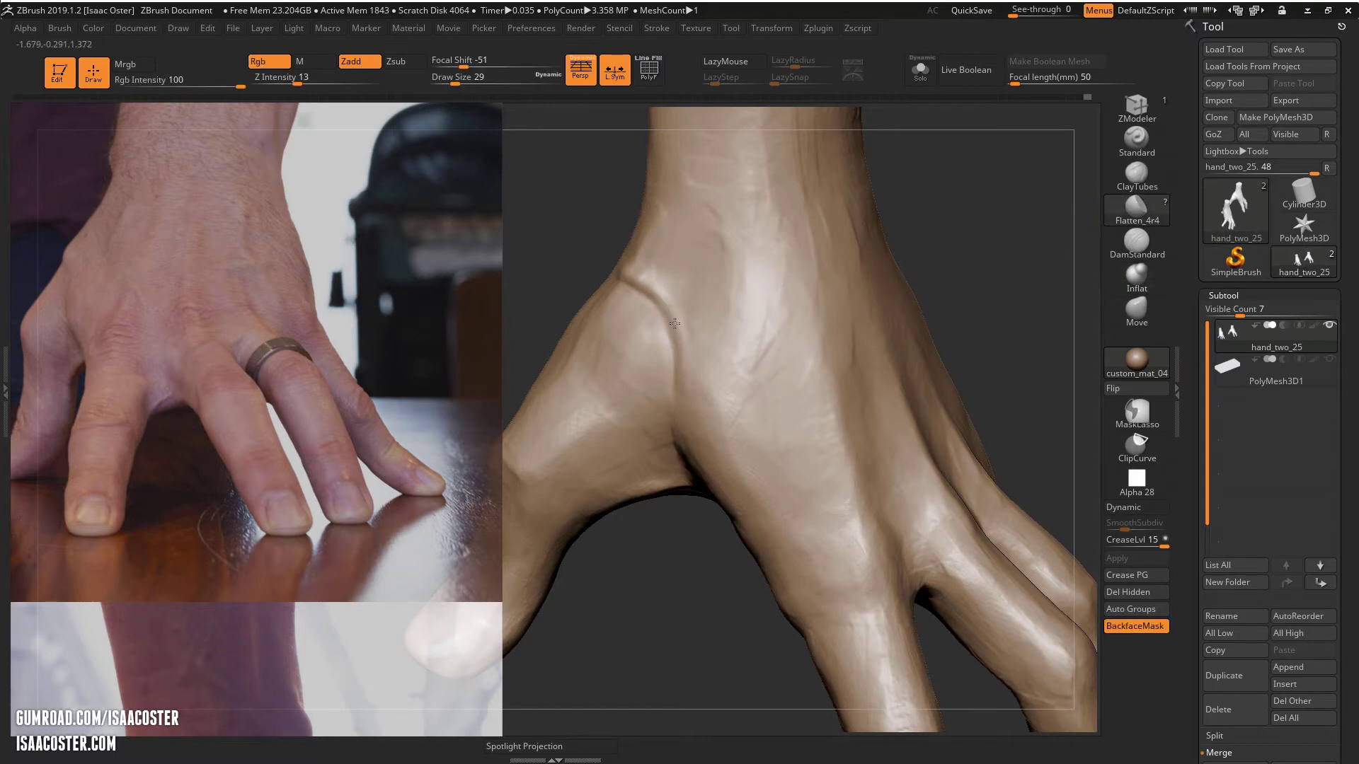
key(bracketright)
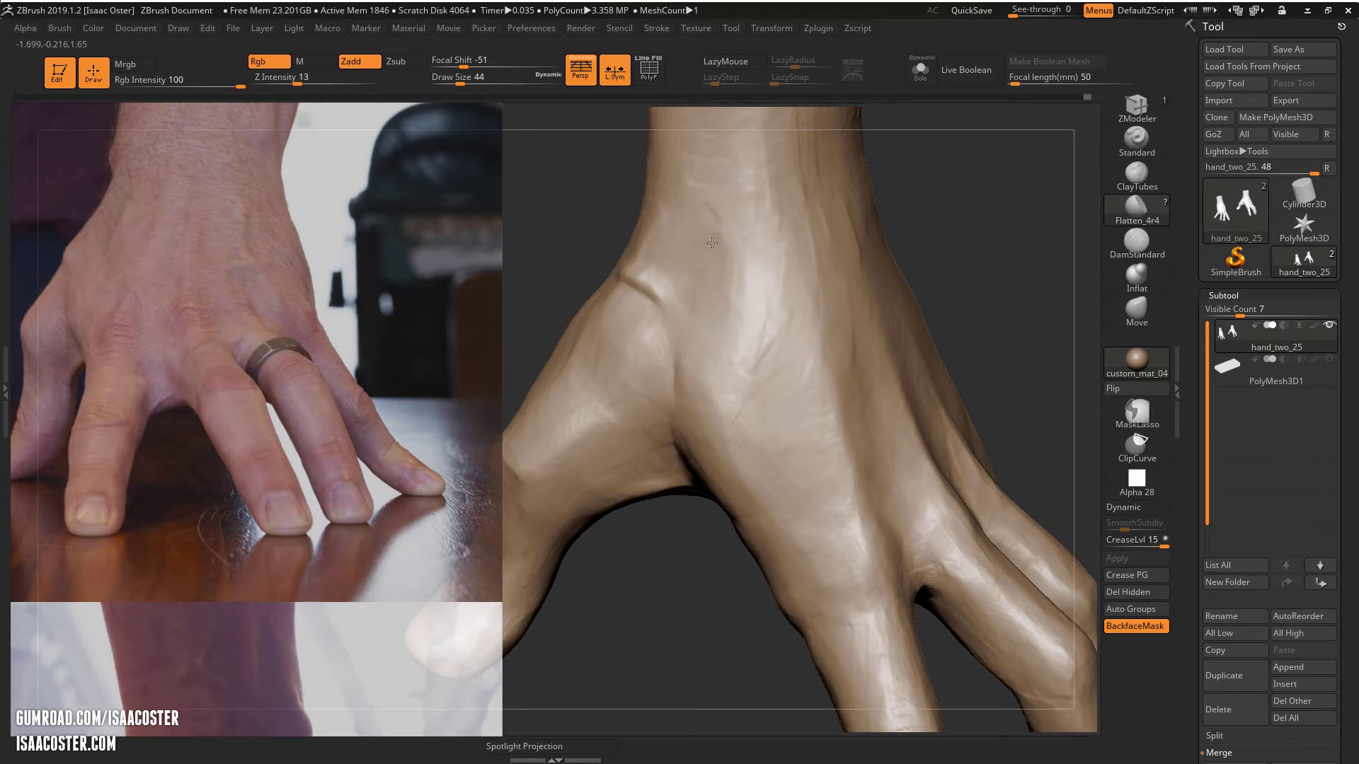
alt+drag(990, 306, 249, 367)
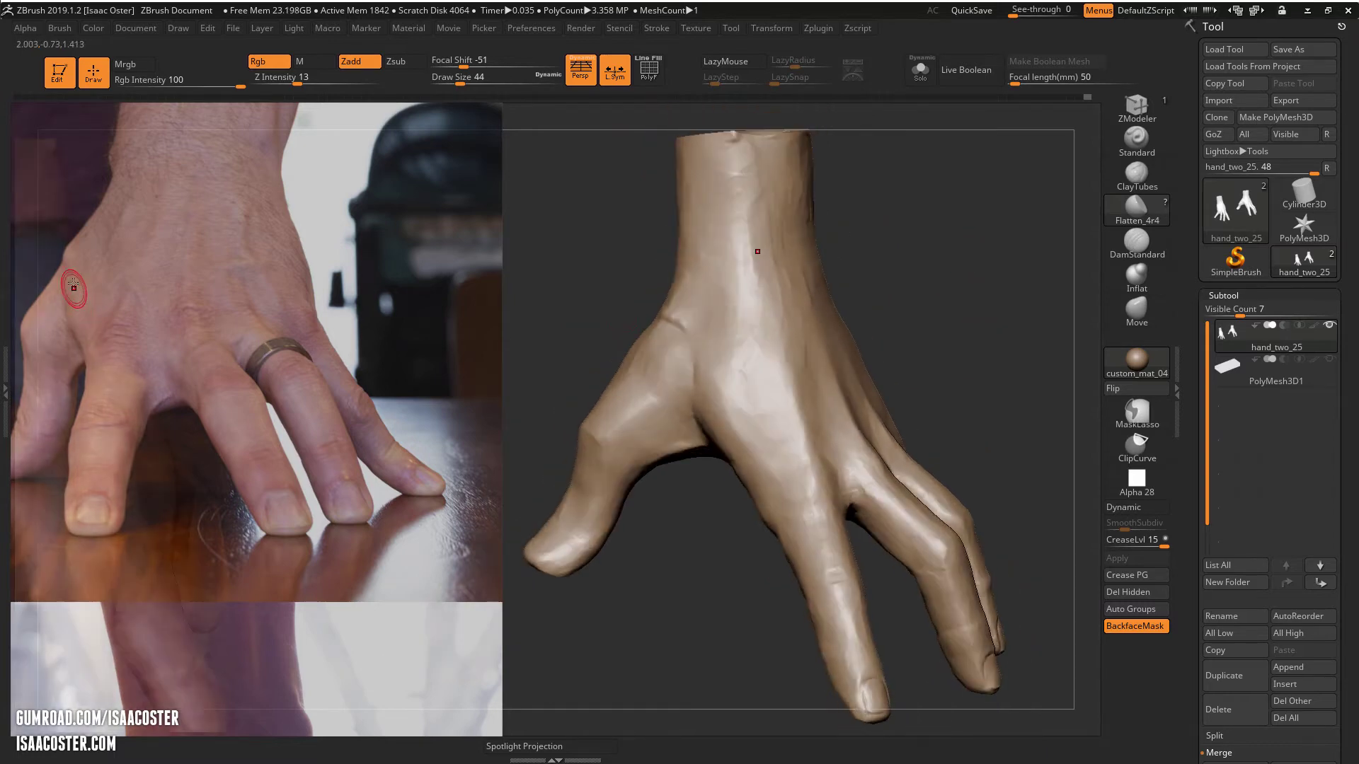
mouse_move(589, 252)
mouse_down()
mouse_move(684, 262)
mouse_move(979, 342)
mouse_move(843, 349)
mouse_up()
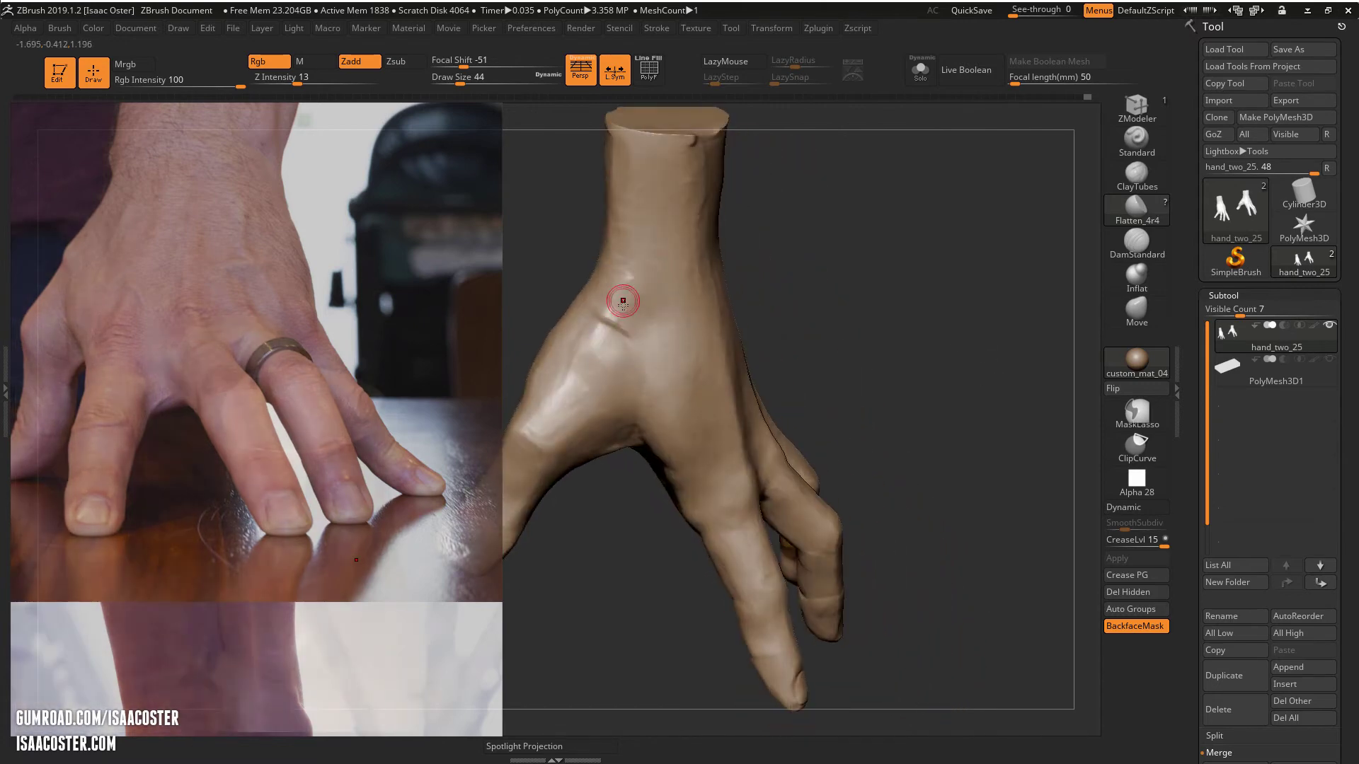
right_drag(664, 269, 683, 196)
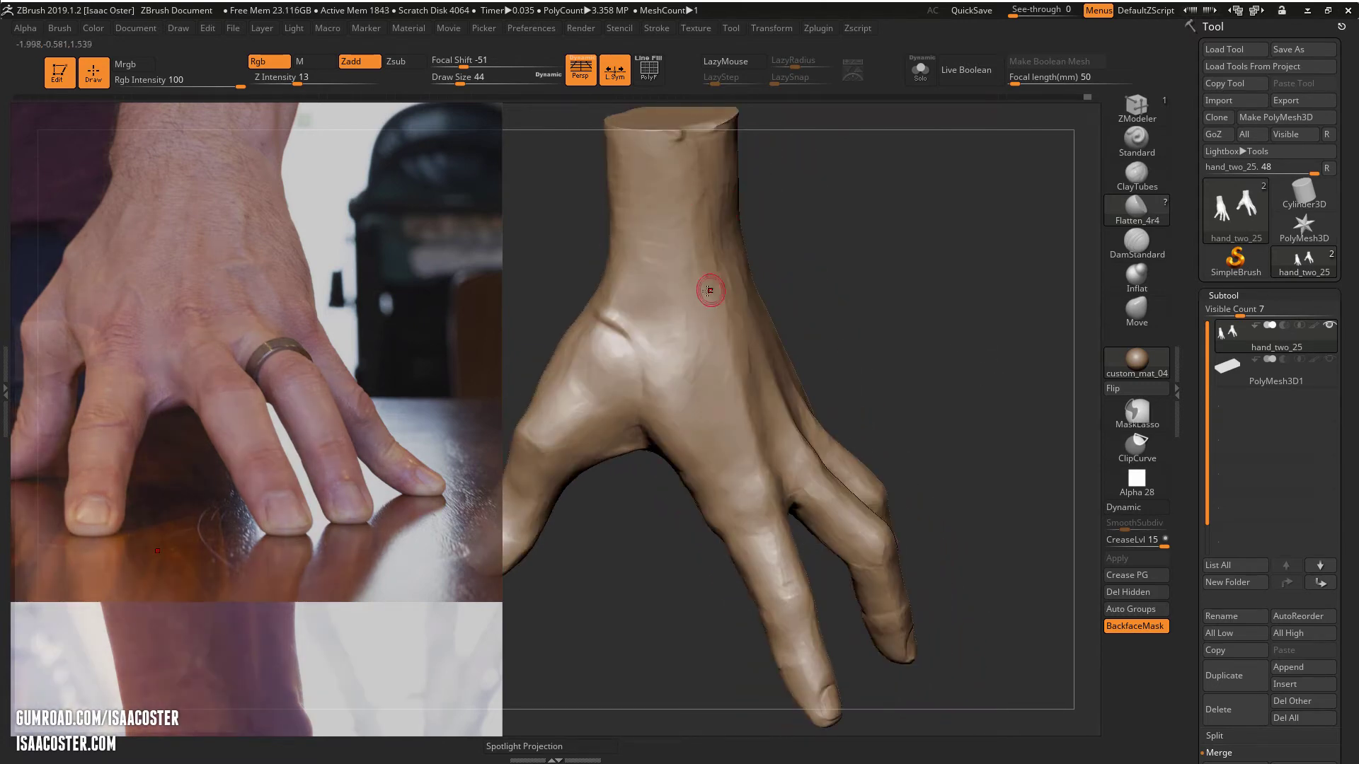
Step: Flatten the broad planes on the back of the hand with the Flatten_4r4 brush at draw size 71
key(s)
drag(708, 291, 717, 290)
right_drag(734, 275, 793, 284)
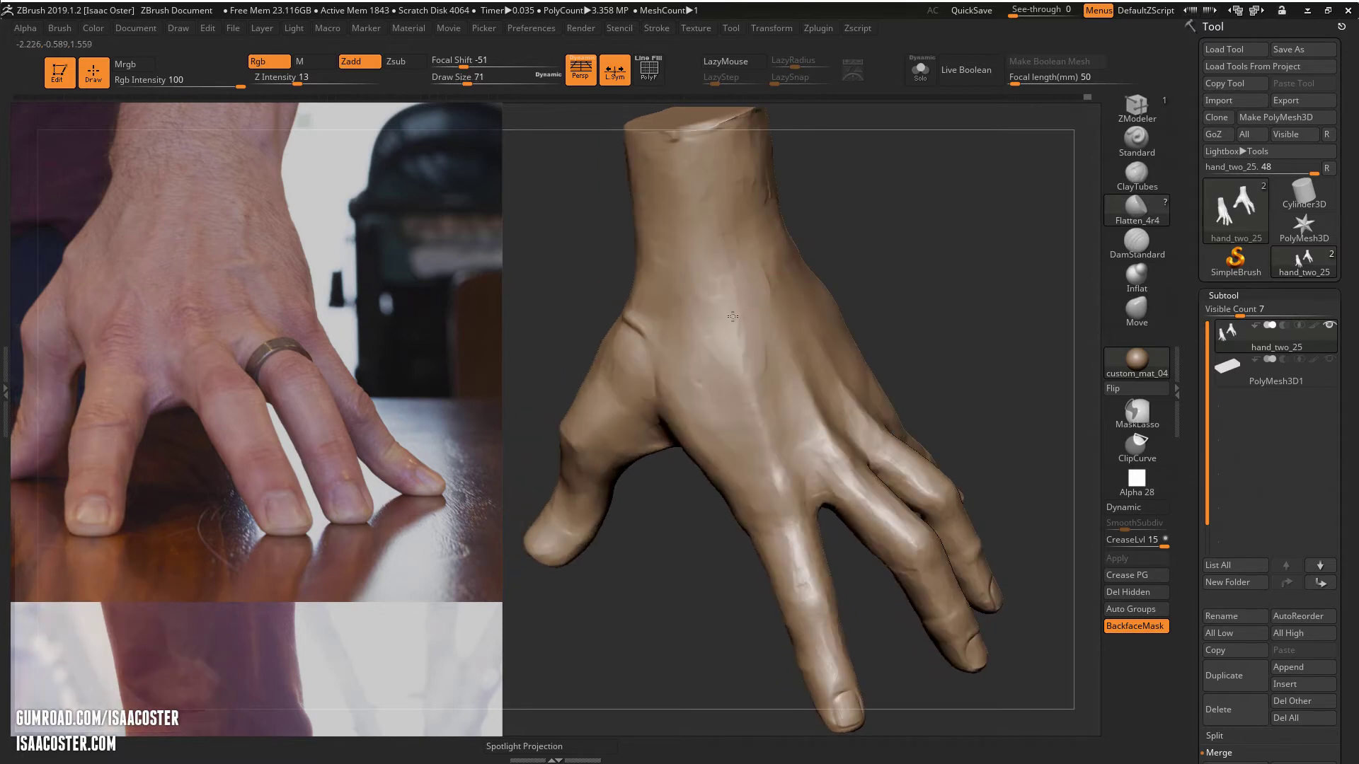
drag(767, 326, 769, 372)
drag(728, 287, 755, 366)
shift+drag(957, 222, 948, 287)
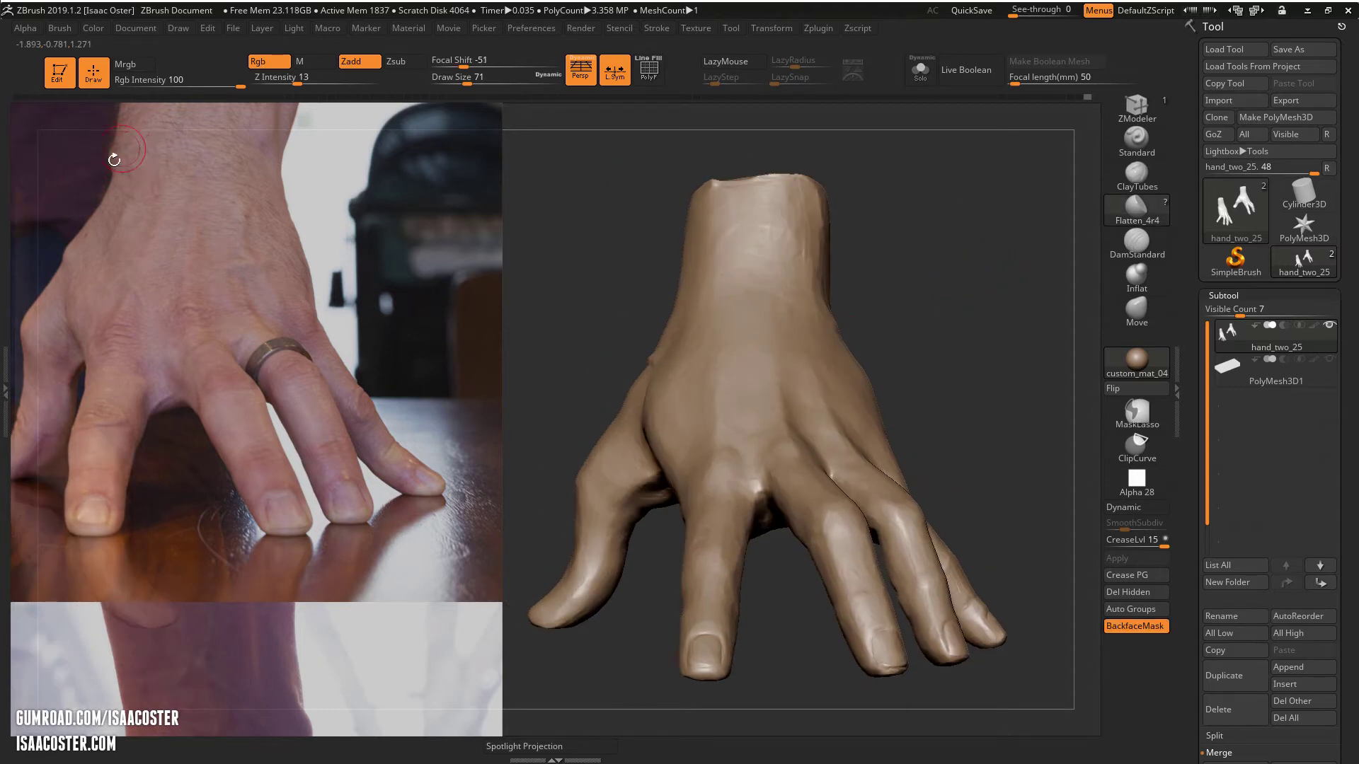
Step: Reposition and enlarge the Spotlight reference board to show the palm-side photo of the standing hand beside the model
right_drag(117, 156, 230, 144)
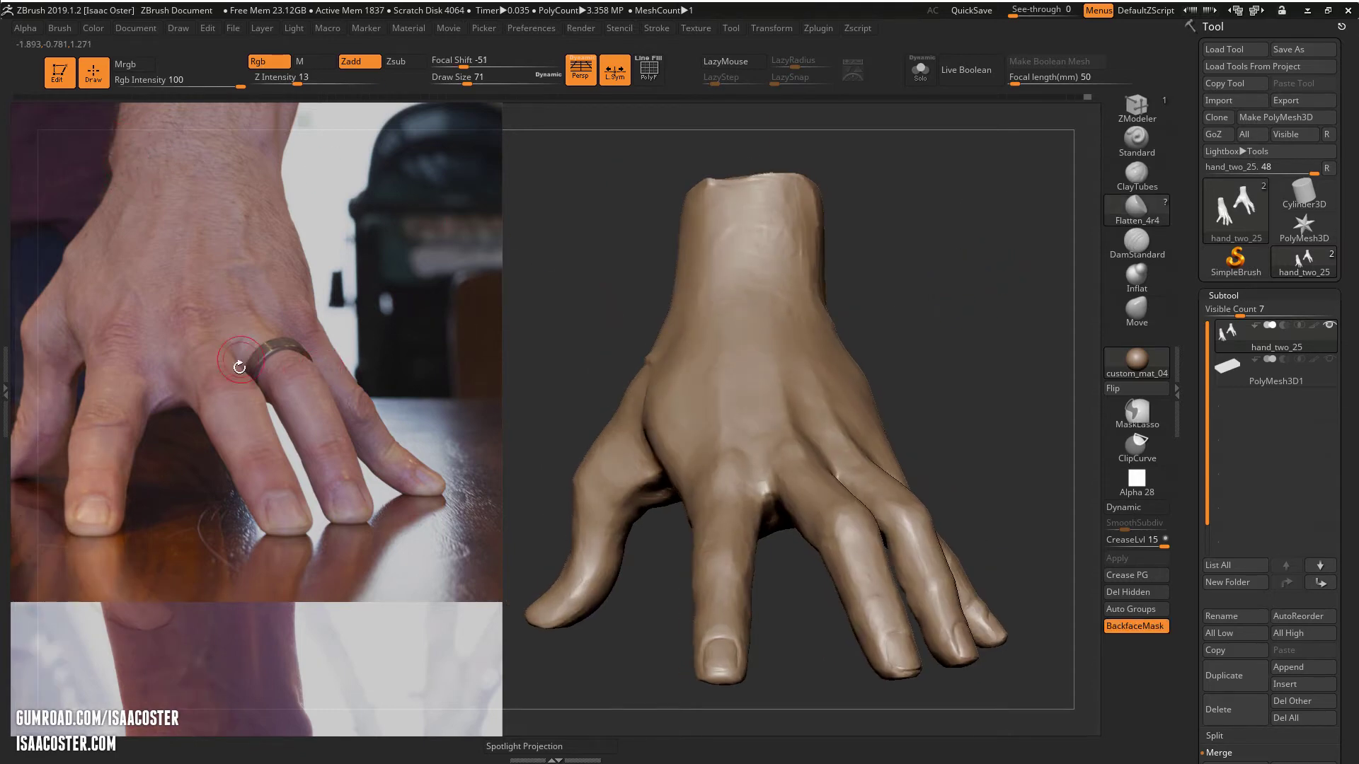
key(z)
drag(391, 290, 417, 312)
drag(391, 251, 308, 291)
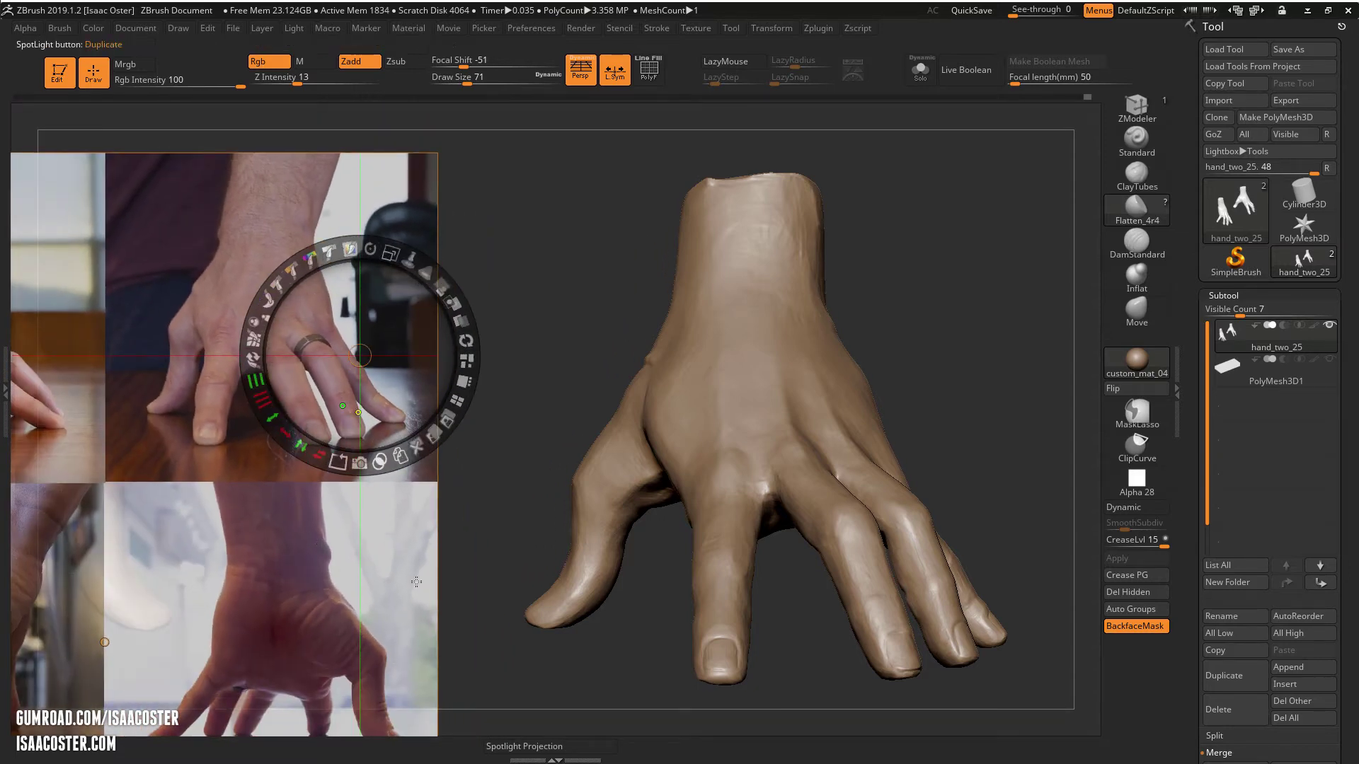
drag(408, 381, 341, 210)
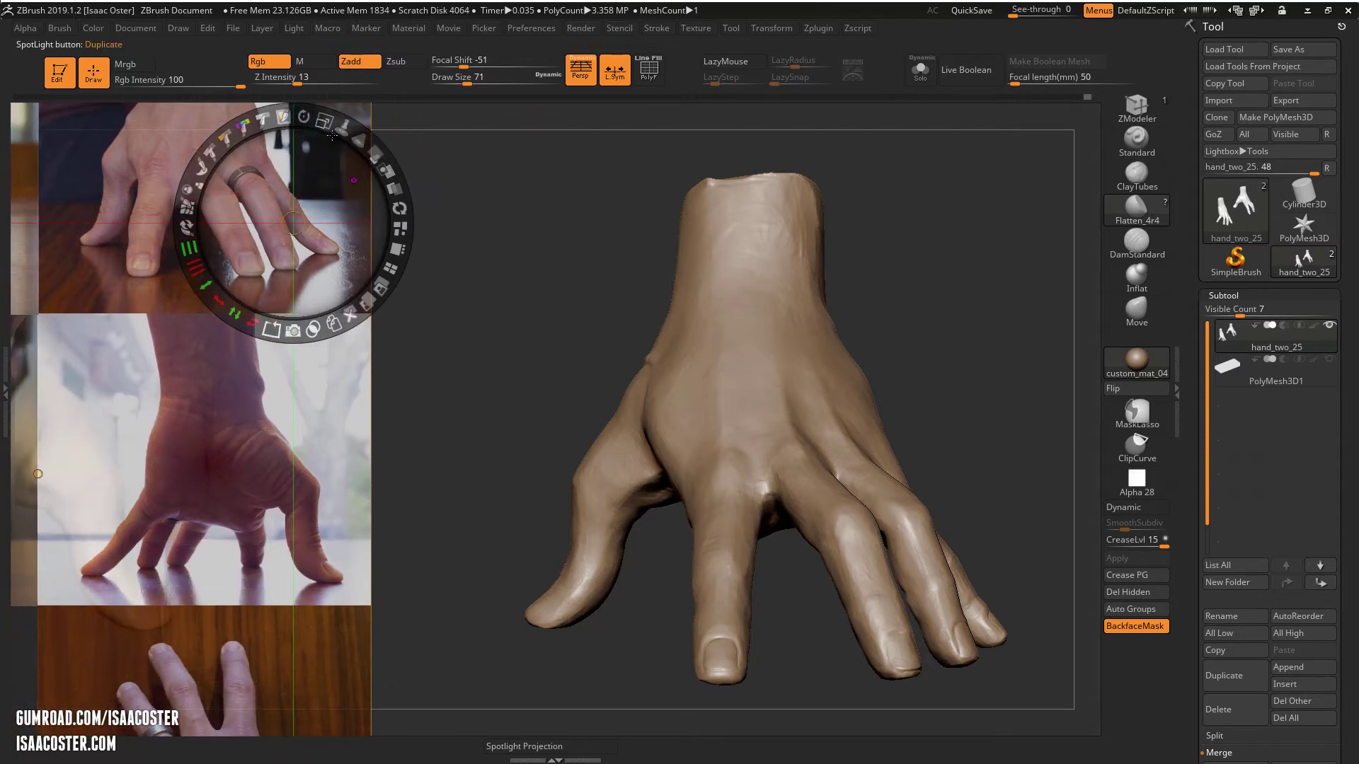
drag(327, 128, 354, 144)
drag(375, 226, 363, 200)
key(z)
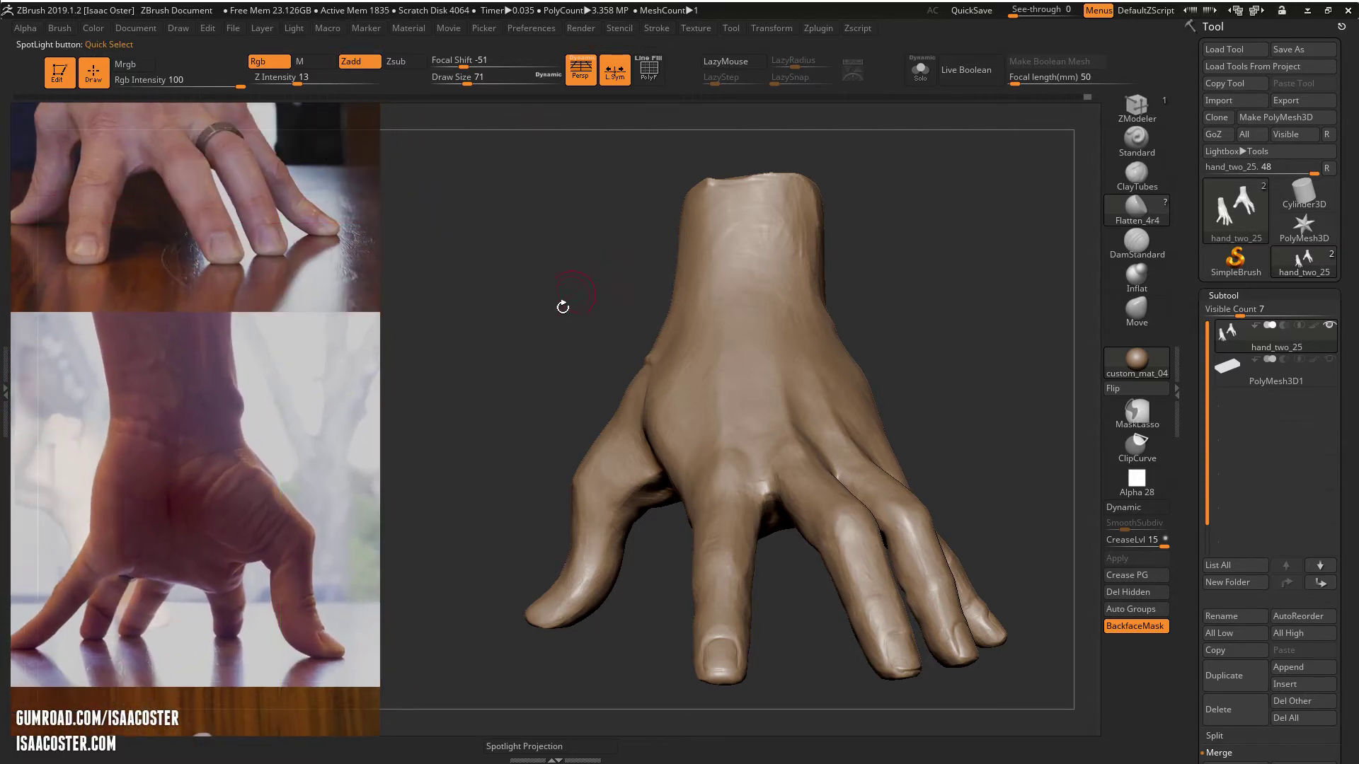
Step: Refine the thumb mound and heel of the palm with the Flatten_4r4 brush at draw size 56
drag(562, 306, 916, 354)
key(bracketleft)
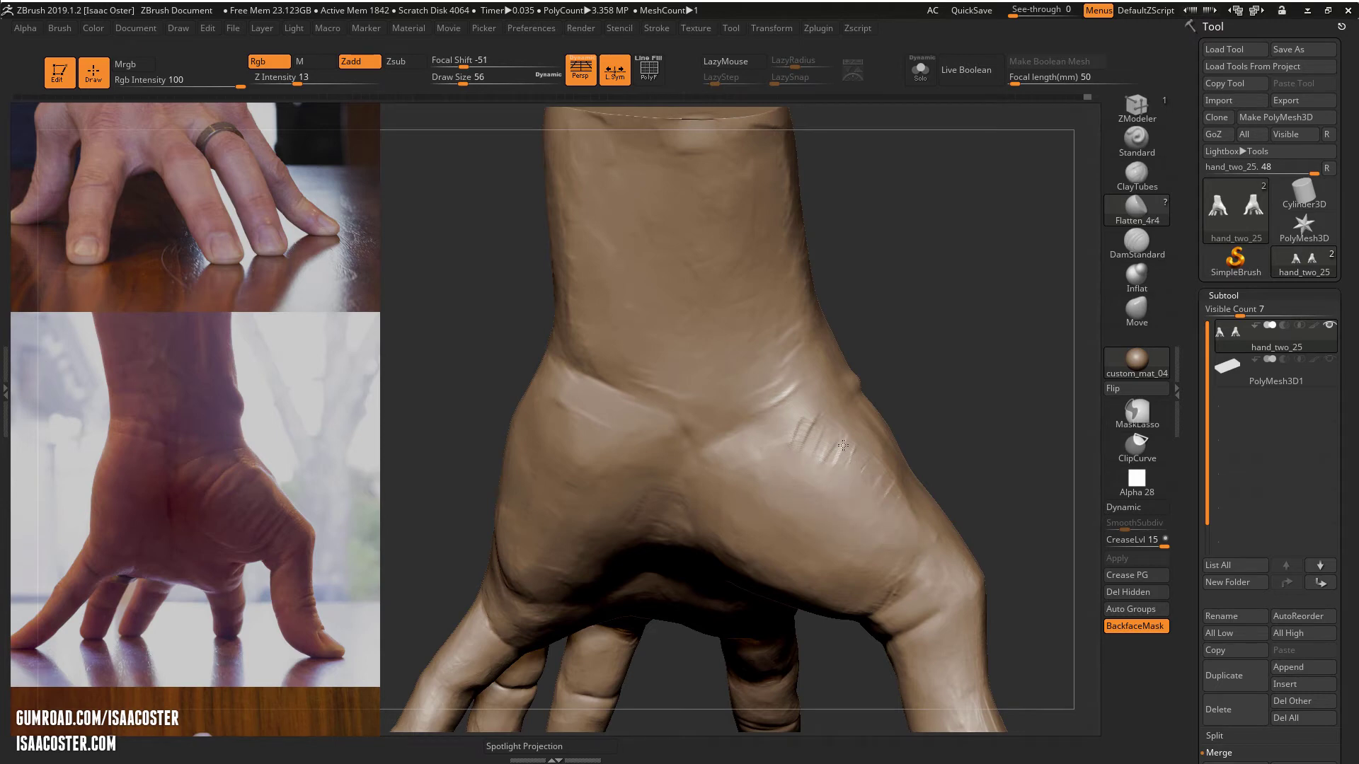
right_drag(762, 454, 866, 451)
mouse_move(945, 539)
right_down()
mouse_move(941, 382)
mouse_move(786, 400)
right_up()
Step: Carve the groove between the two palm mounds and up the inner wrist with the DamStandard brush at draw size 80
key(b)
key(d)
key(s)
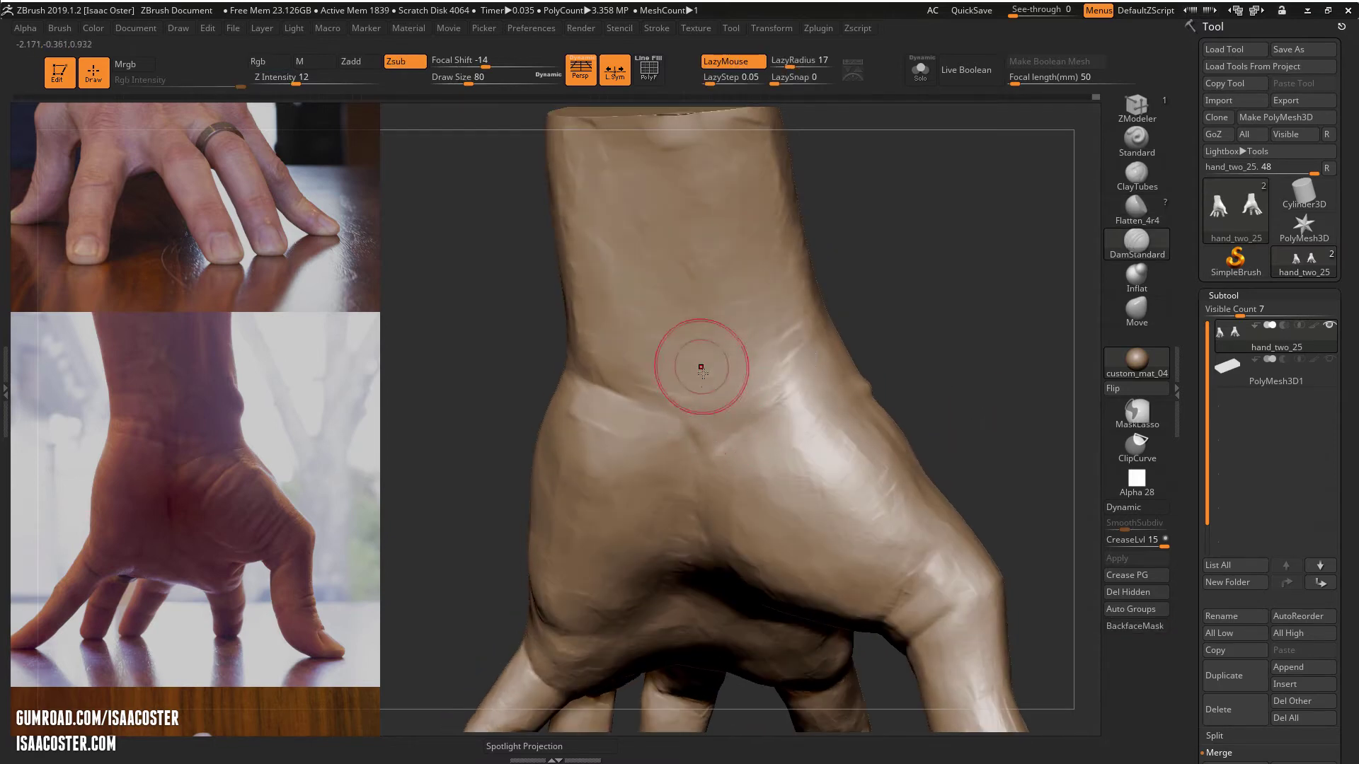
drag(705, 353, 707, 376)
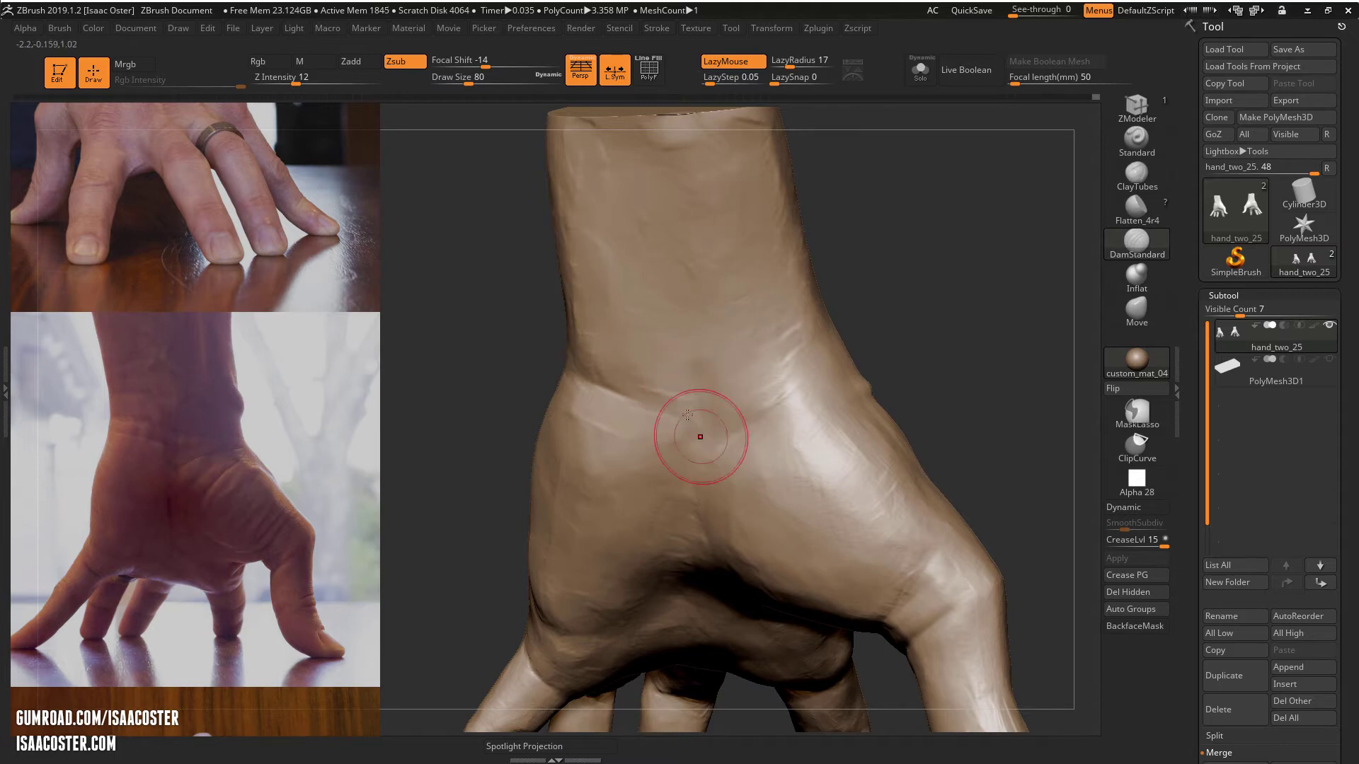
drag(705, 412, 697, 306)
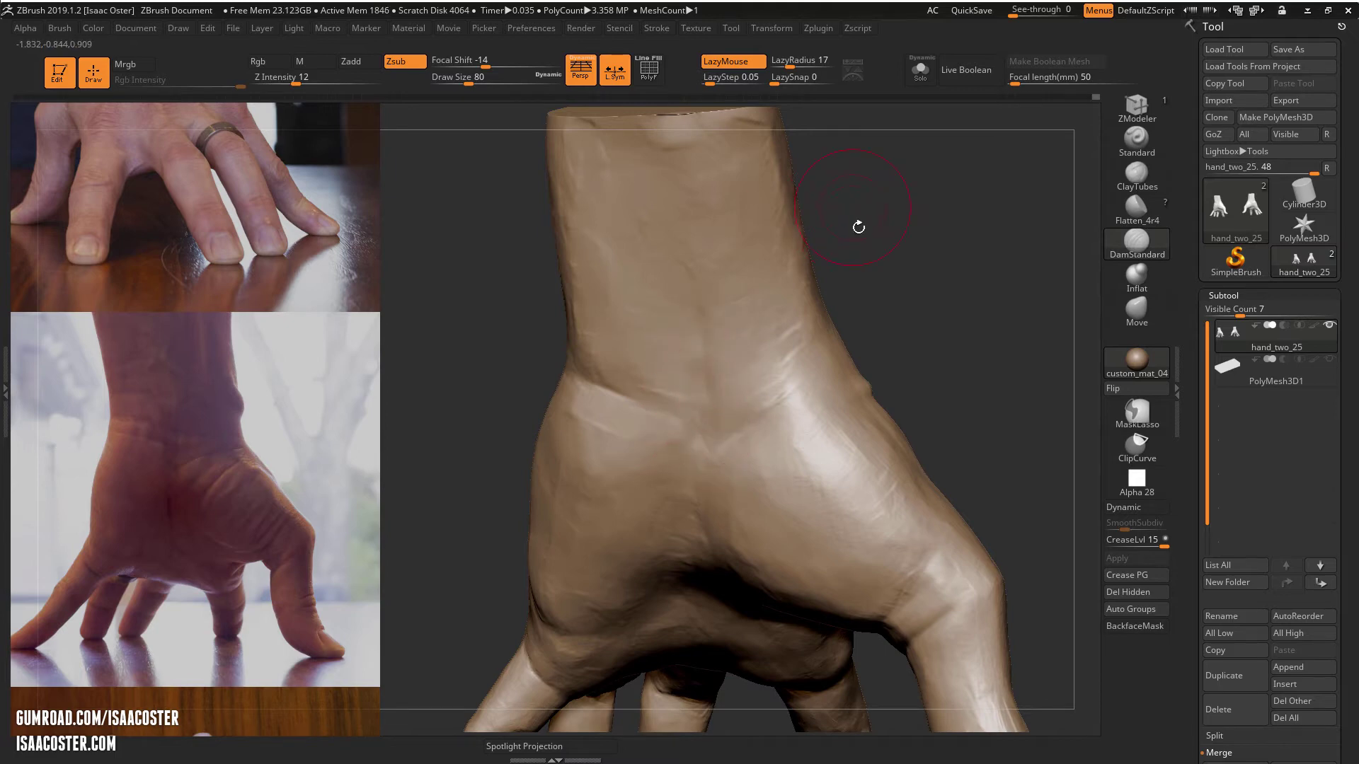
Step: Build up skin folds across the thumb side of the wrist with the Inflat brush at draw size 29
drag(856, 254, 860, 286)
click(1138, 309)
click(1127, 278)
drag(981, 315, 934, 292)
key(s)
drag(783, 300, 766, 300)
drag(877, 284, 800, 304)
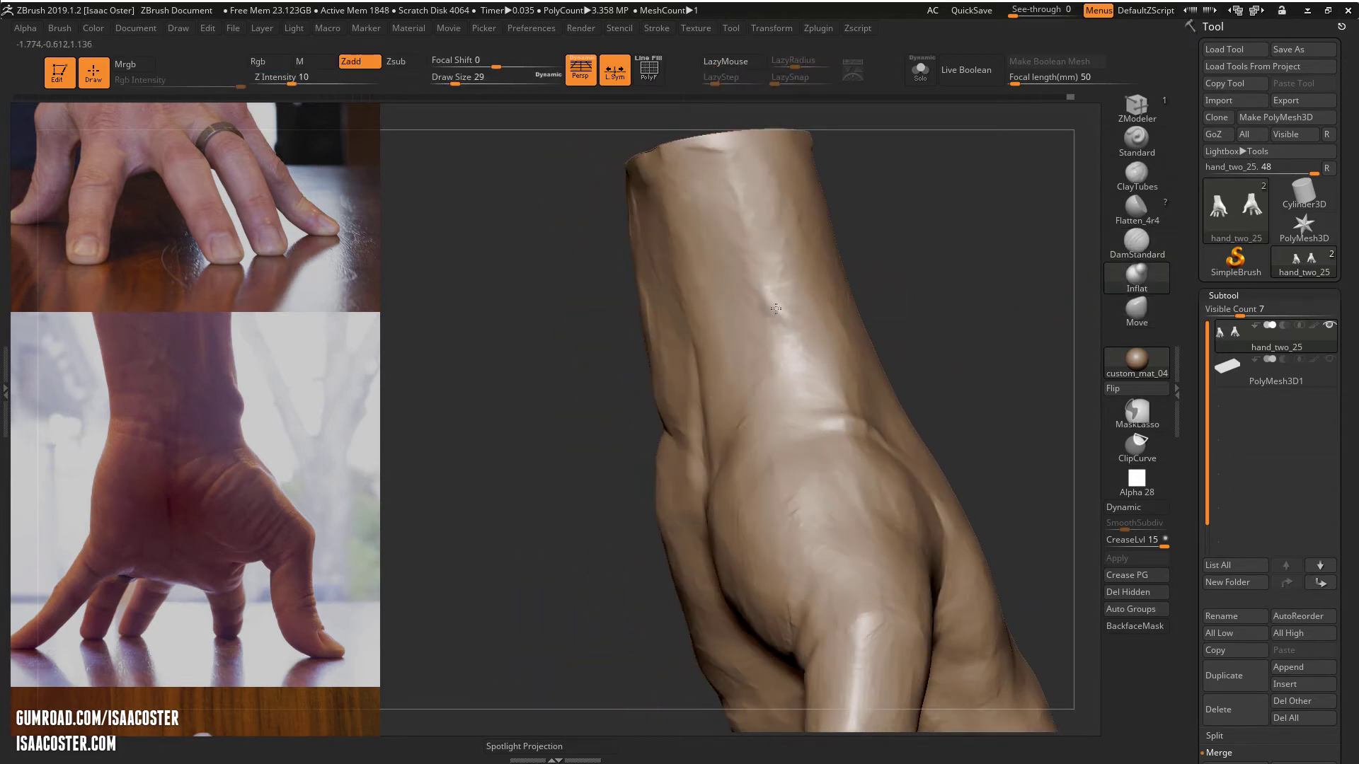
drag(910, 273, 946, 278)
drag(963, 333, 324, 552)
Step: Move the Spotlight reference board to show the thumb-side photo of the hand beside the model
key(z)
drag(440, 408, 898, 424)
click(733, 574)
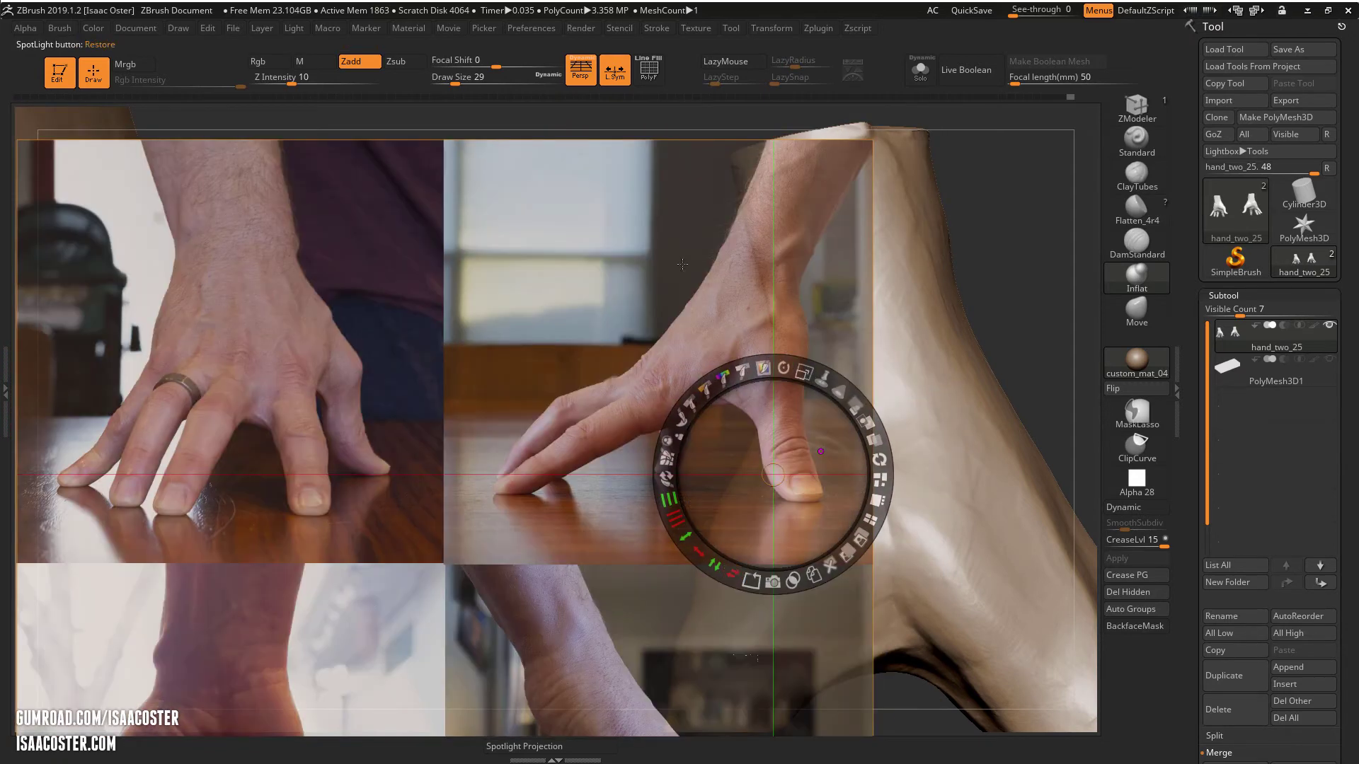
drag(786, 458, 312, 438)
key(z)
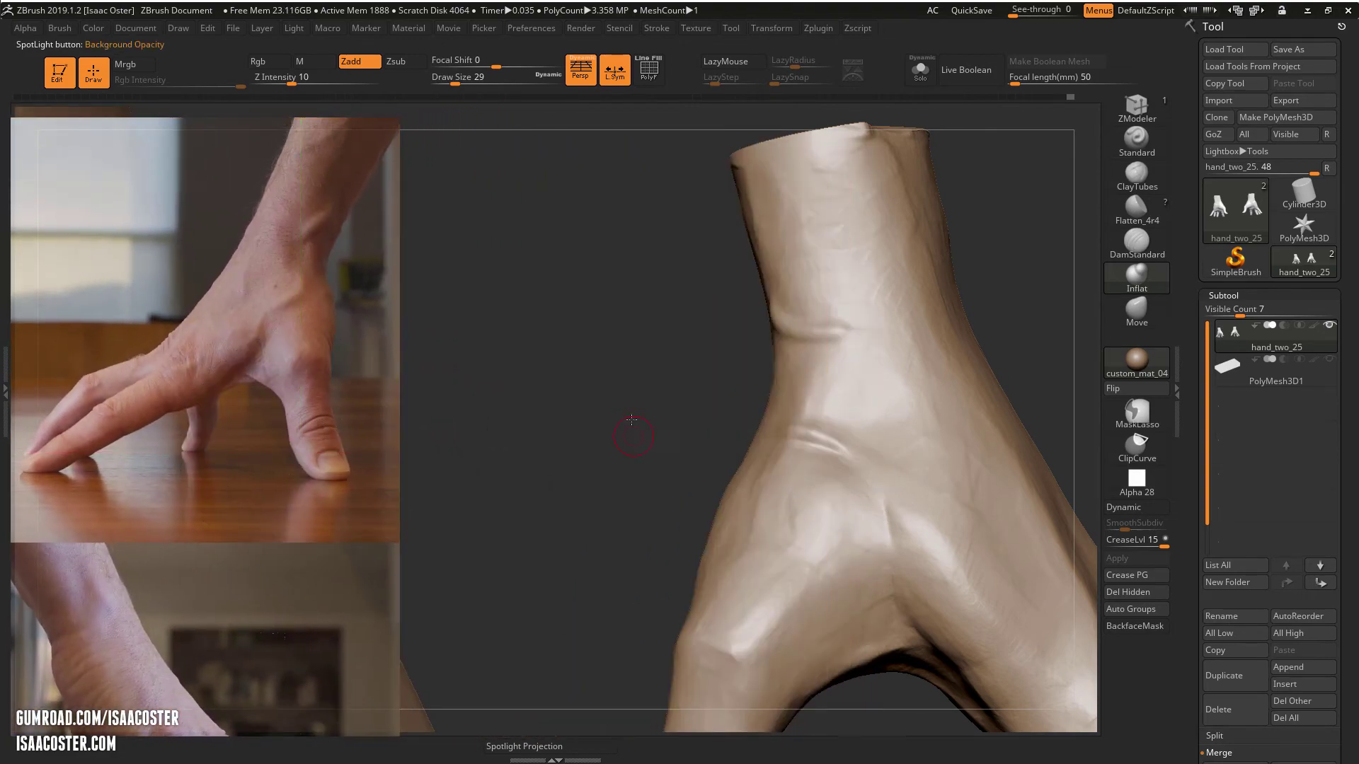
Step: Soften the wrist folds and the planes above the thumb base with the Flatten_4r4 brush at draw size 59
drag(630, 418, 1004, 424)
mouse_move(902, 436)
mouse_down()
mouse_move(877, 439)
mouse_move(838, 366)
mouse_up()
click(1131, 212)
key(bracketright)
key(bracketright)
key(bracketright)
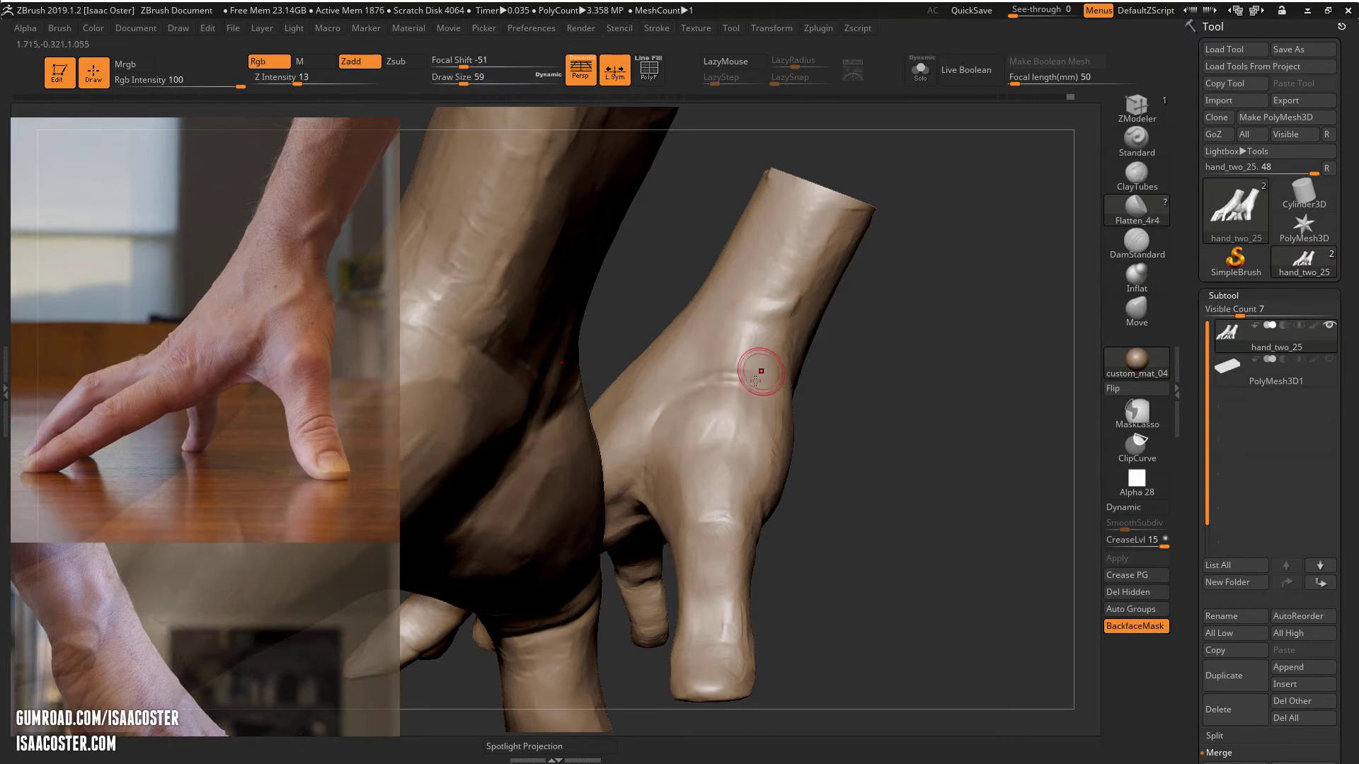
drag(731, 373, 702, 382)
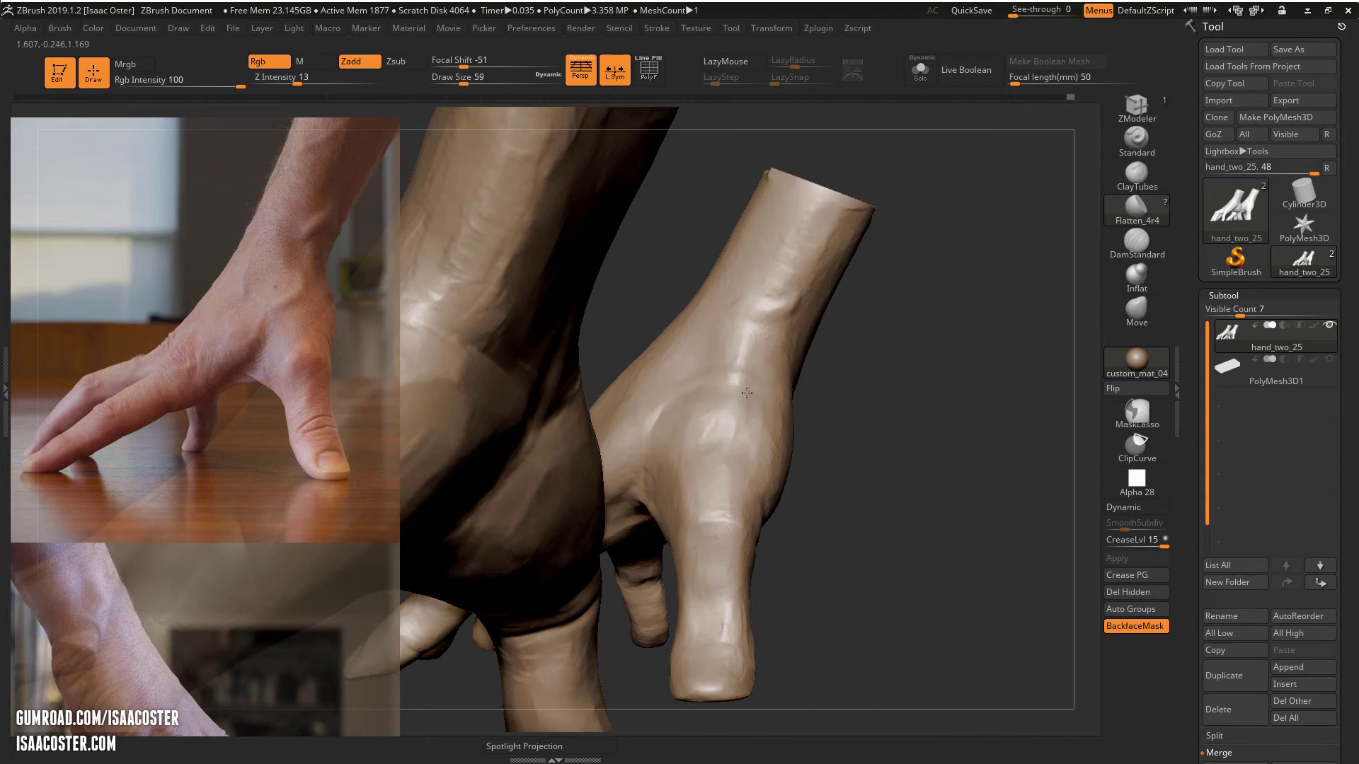
drag(749, 386, 745, 390)
drag(858, 444, 761, 435)
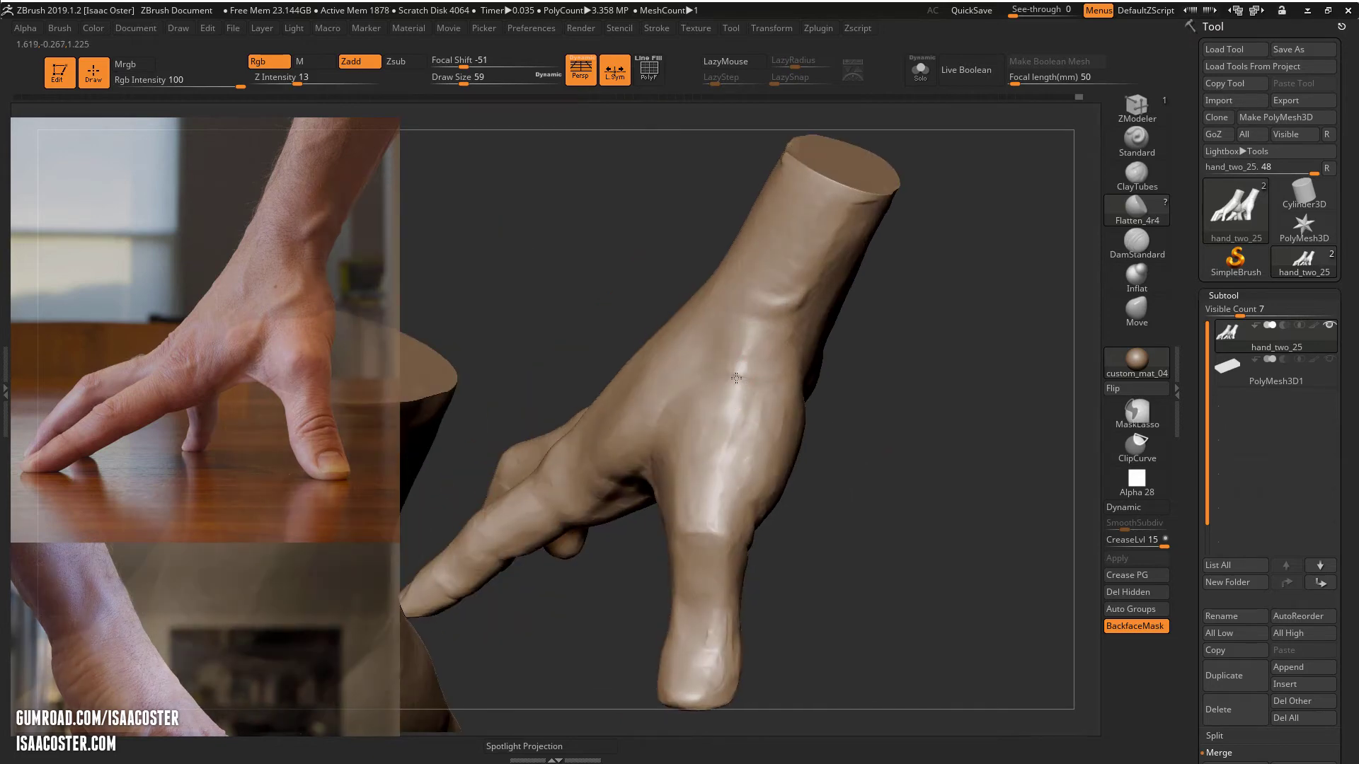
mouse_move(746, 381)
right_down()
mouse_move(647, 303)
mouse_move(767, 274)
right_up()
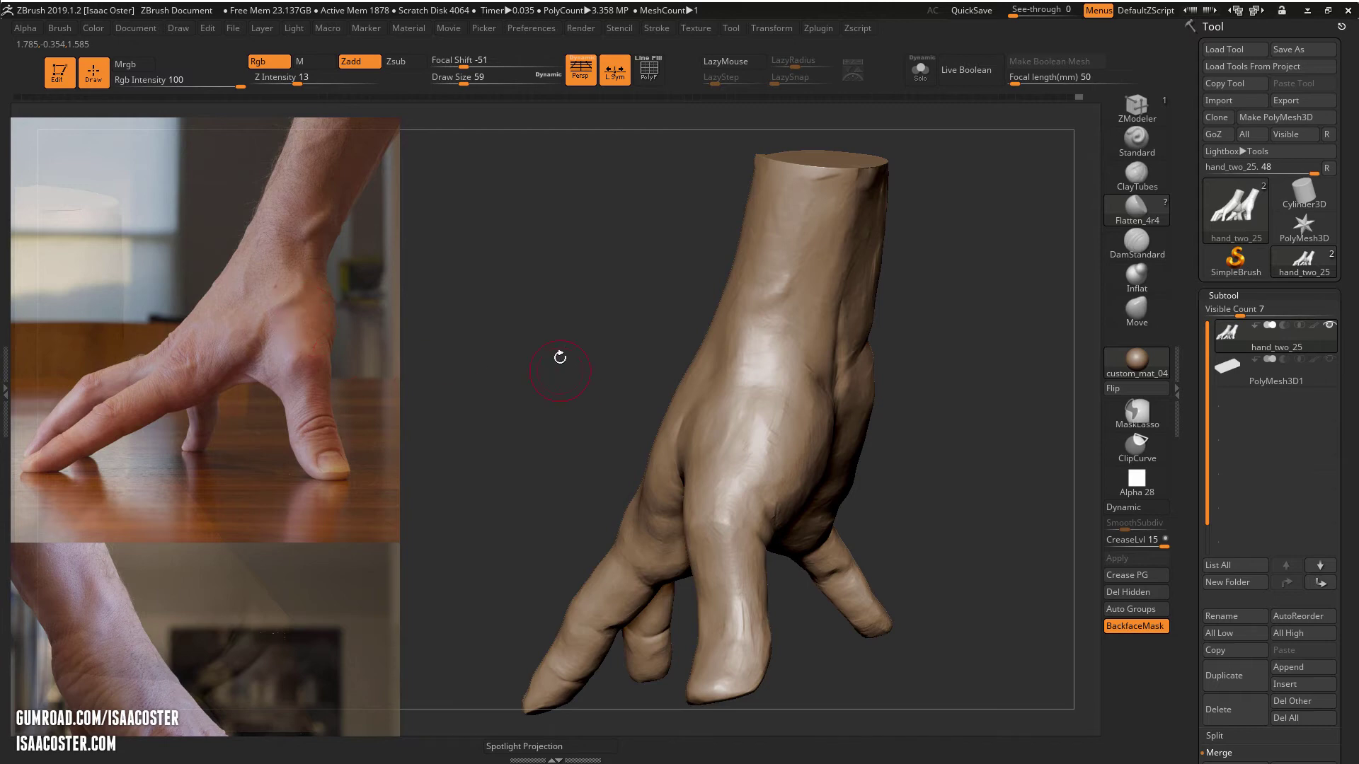
Step: Swell the thumb-side edge of the hand just below the wrist with the Inflat brush at draw size 46
mouse_move(563, 356)
right_down()
mouse_move(798, 373)
mouse_move(935, 352)
mouse_move(770, 386)
mouse_move(956, 349)
right_up()
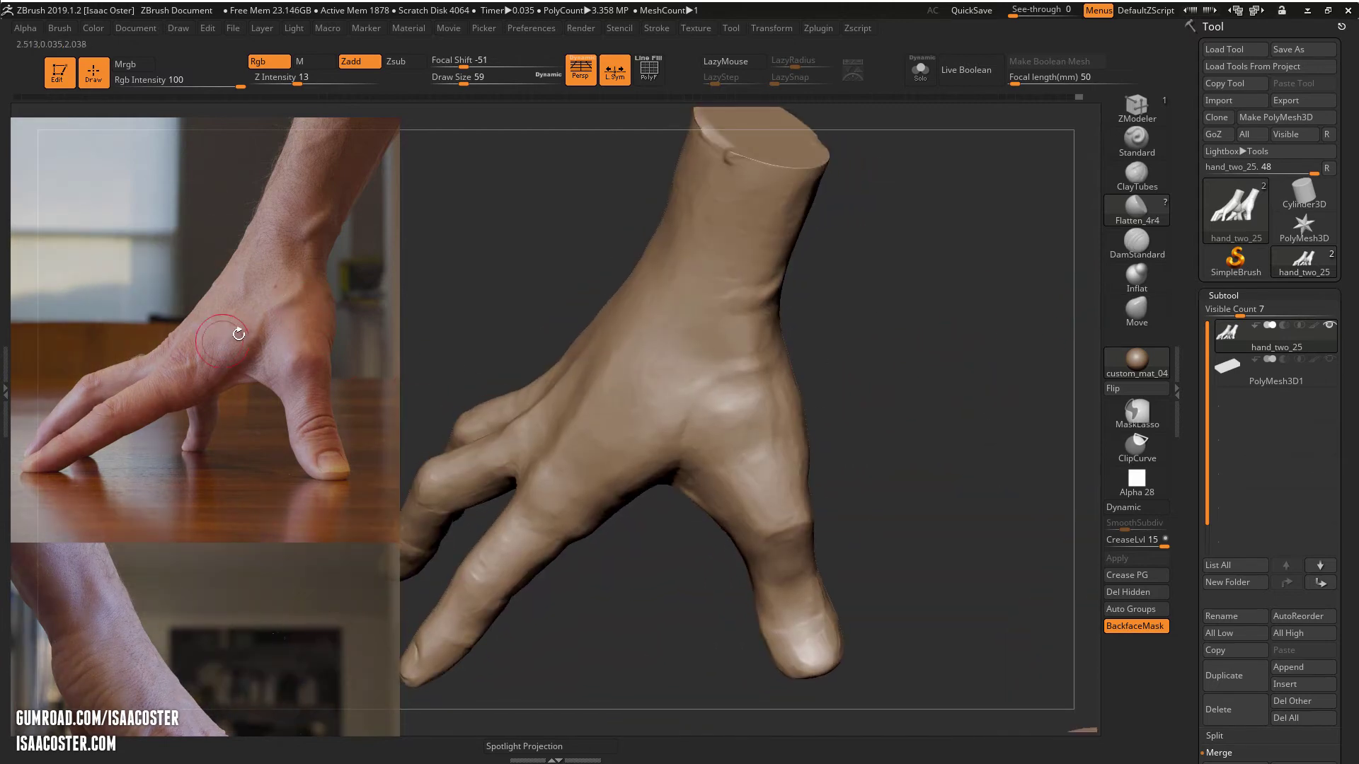
click(1132, 281)
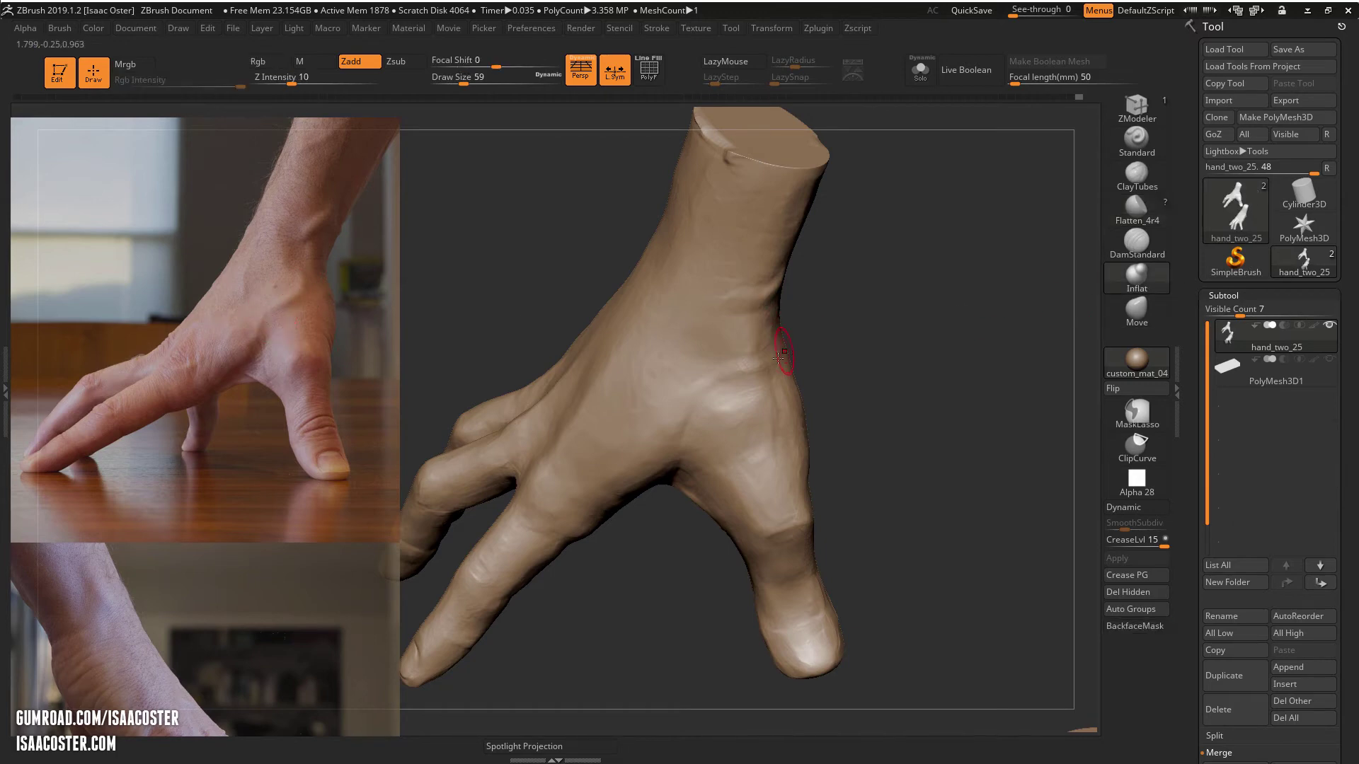
key([)
right_drag(709, 398, 720, 398)
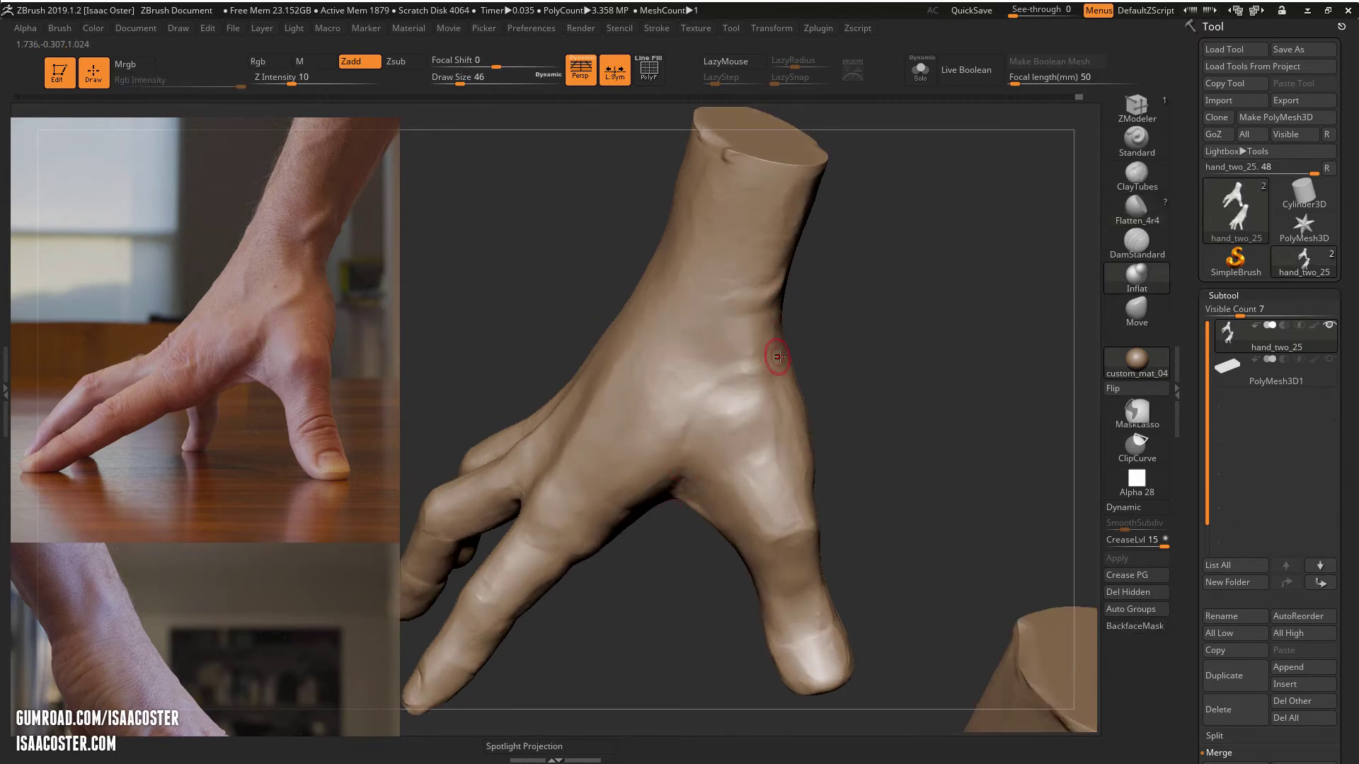
right_drag(780, 355, 782, 348)
drag(773, 353, 756, 365)
right_drag(691, 564, 689, 388)
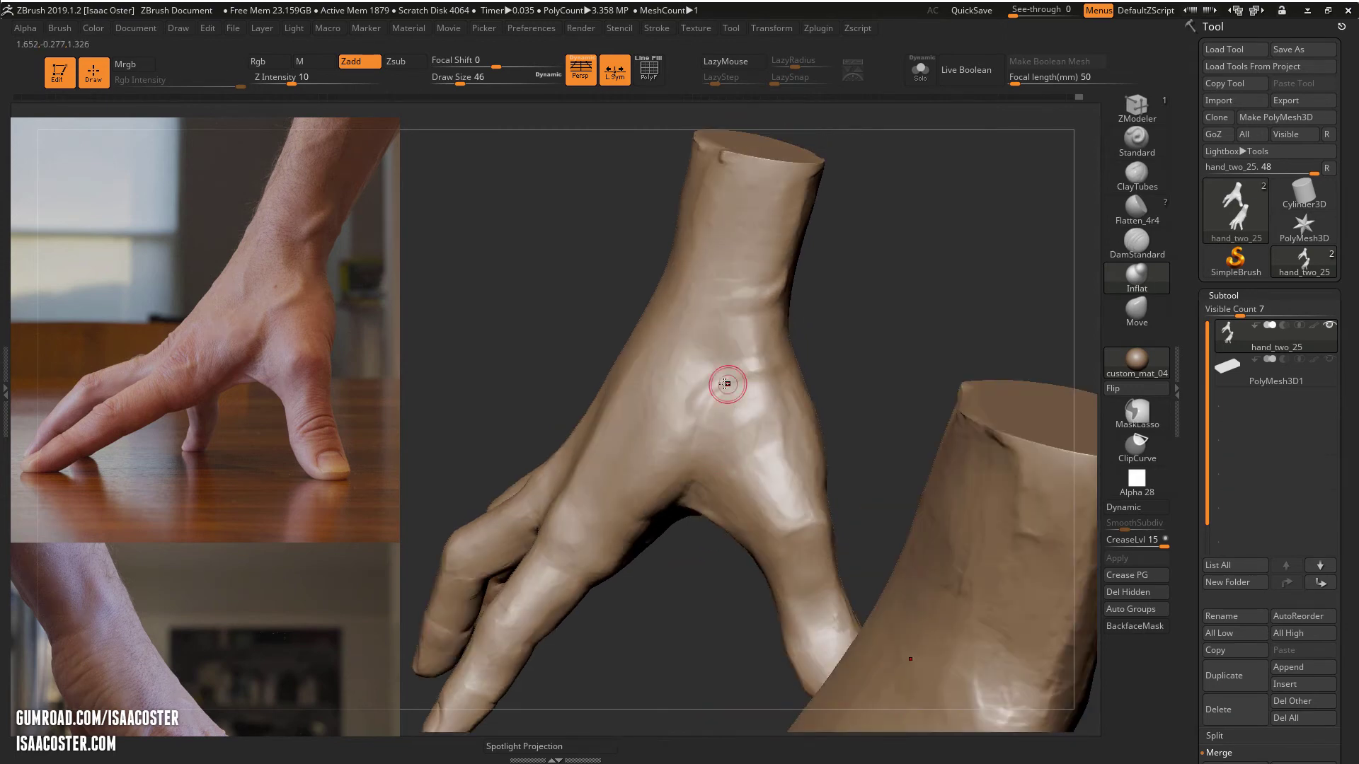
Step: Raise the curved folds above the thumb base and along the wrist with the Inflat brush at draw sizes 25 and 39
key(bracketleft)
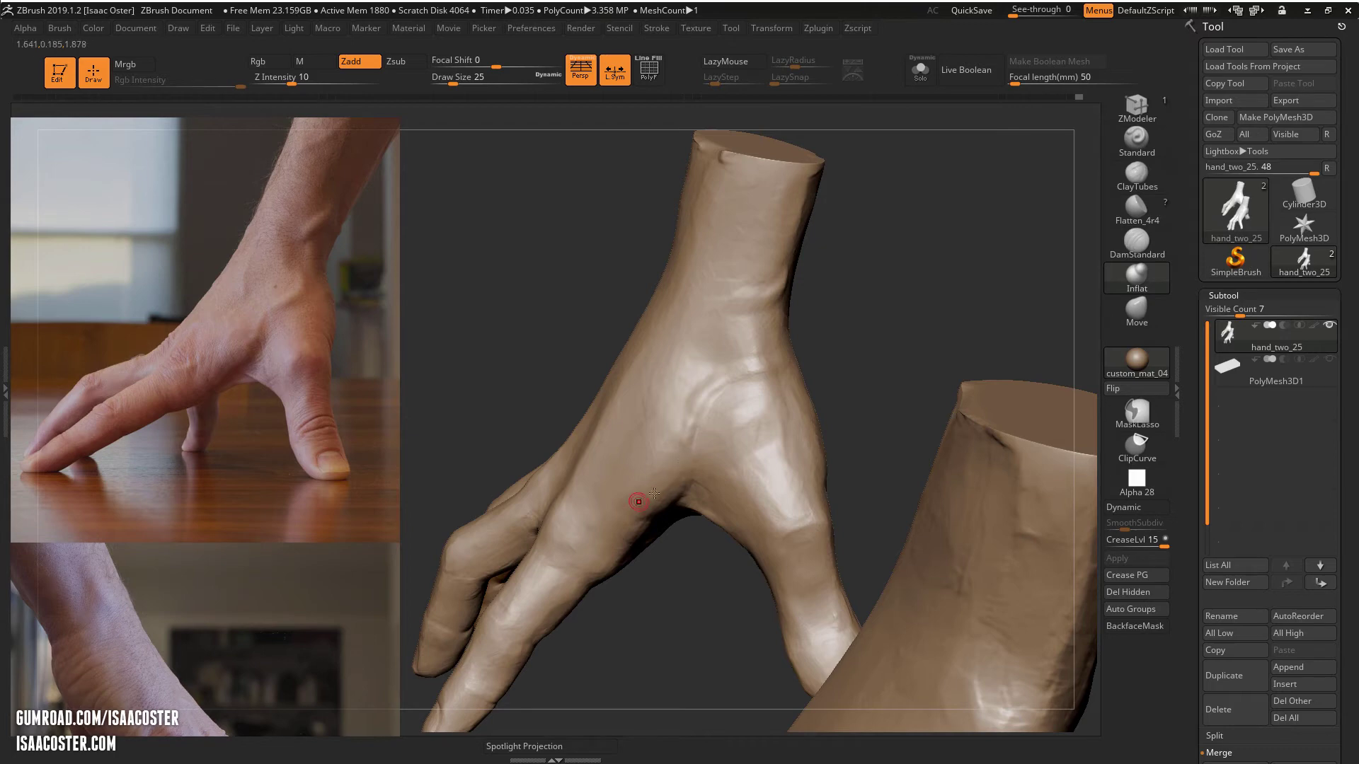
mouse_move(814, 323)
mouse_down()
mouse_move(816, 298)
mouse_move(740, 312)
mouse_up()
key(bracketright)
drag(921, 284, 764, 324)
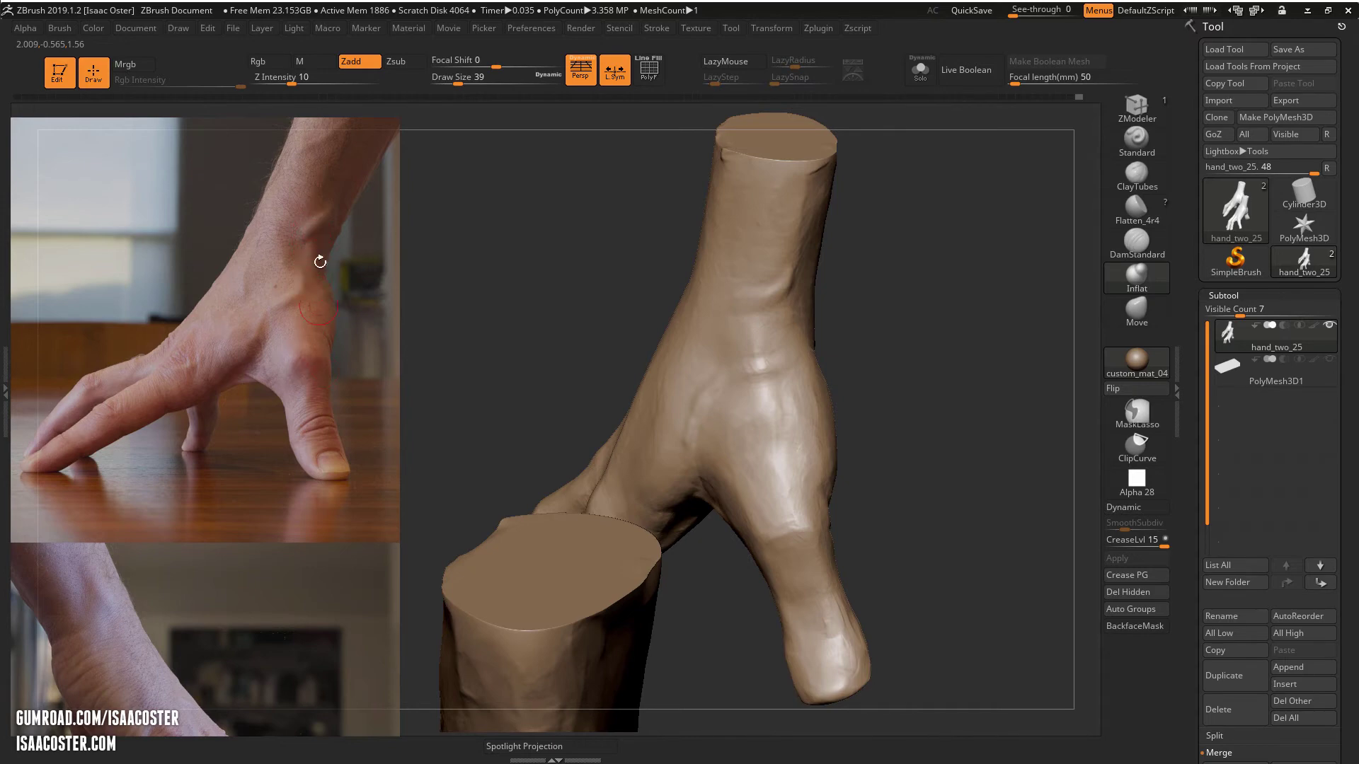
Step: Build up the tendon area between the wrist and the thumb base with the ClayTubes brush at draw size 41
right_drag(1012, 260, 1055, 244)
click(1136, 181)
key(s)
drag(737, 348, 739, 348)
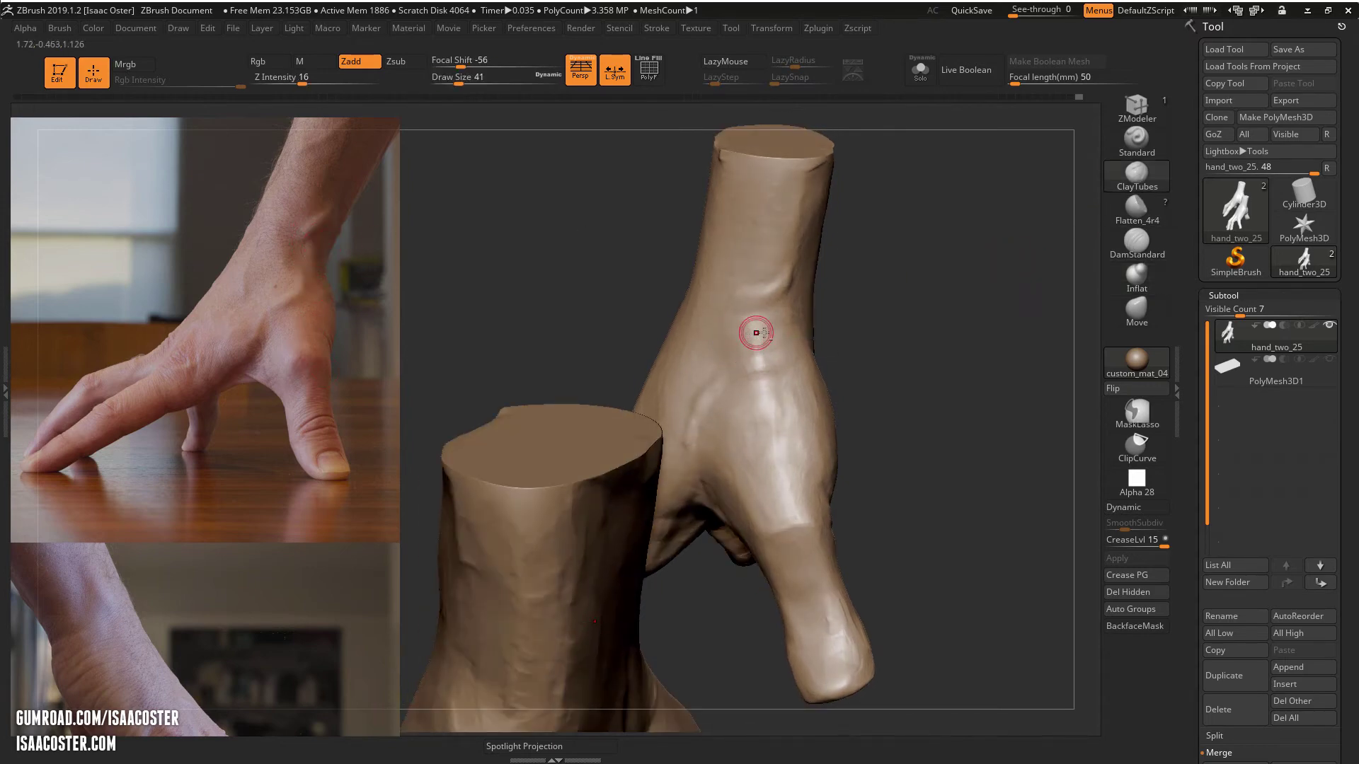
right_drag(756, 333, 774, 325)
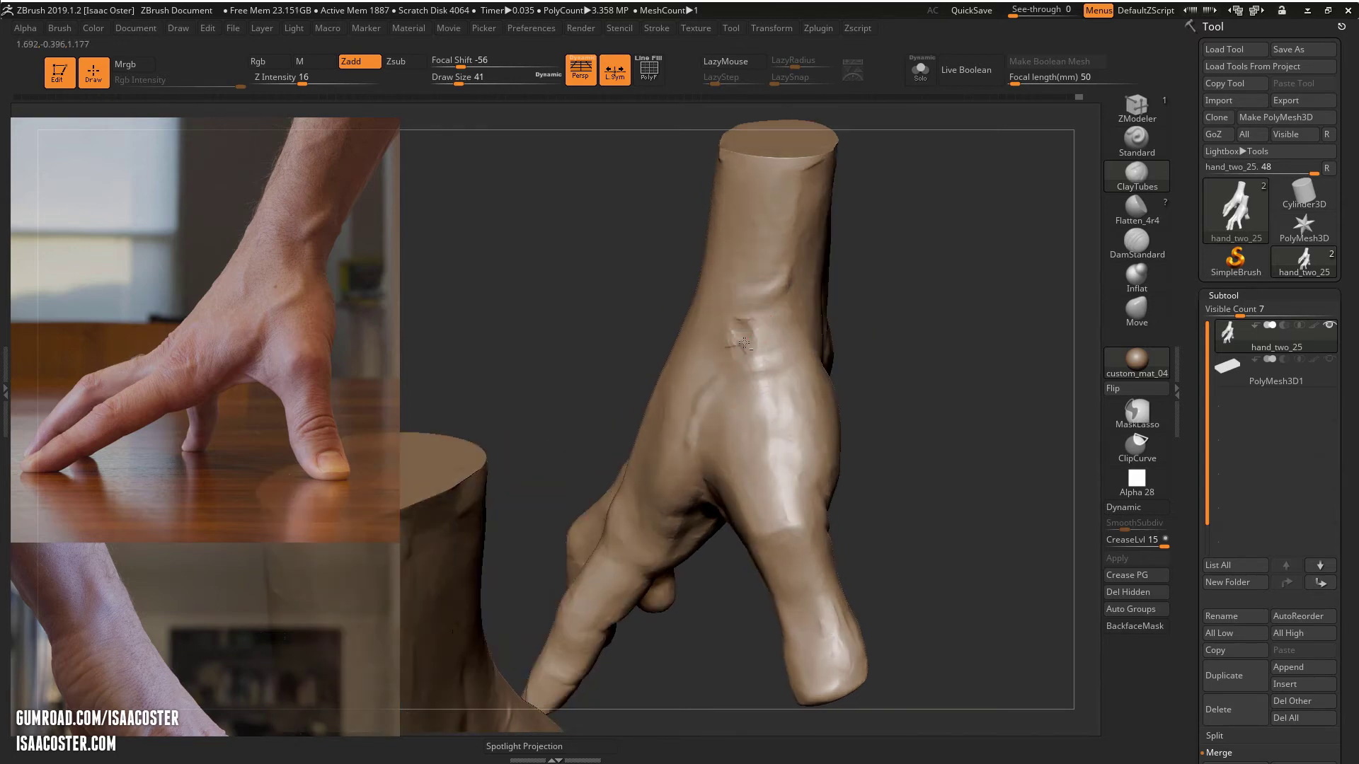
right_drag(848, 304, 739, 344)
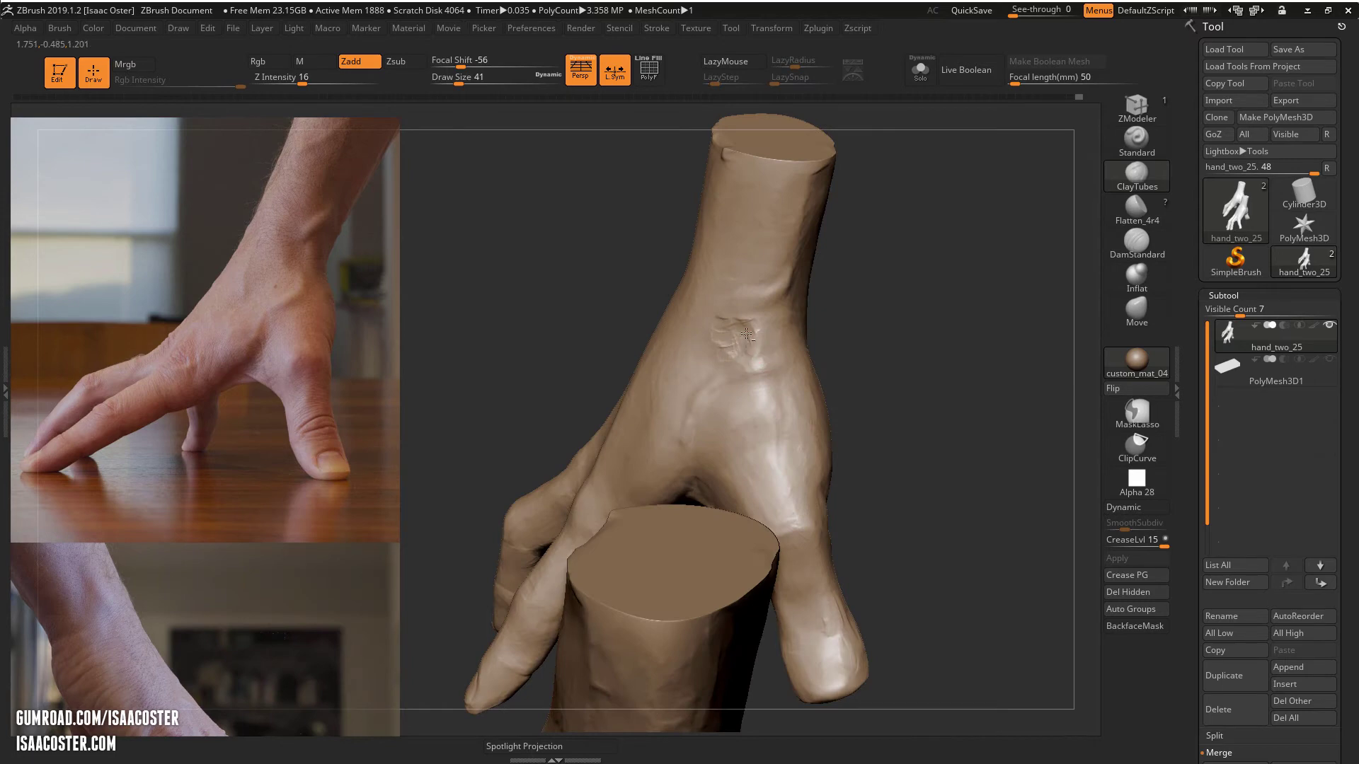
mouse_move(763, 327)
mouse_down()
mouse_move(761, 348)
mouse_move(739, 344)
mouse_up()
Step: Blend the clay strokes below the wrist and refine the thumb base planes with Flatten_4r4 at draw sizes 41 and 54
click(1136, 211)
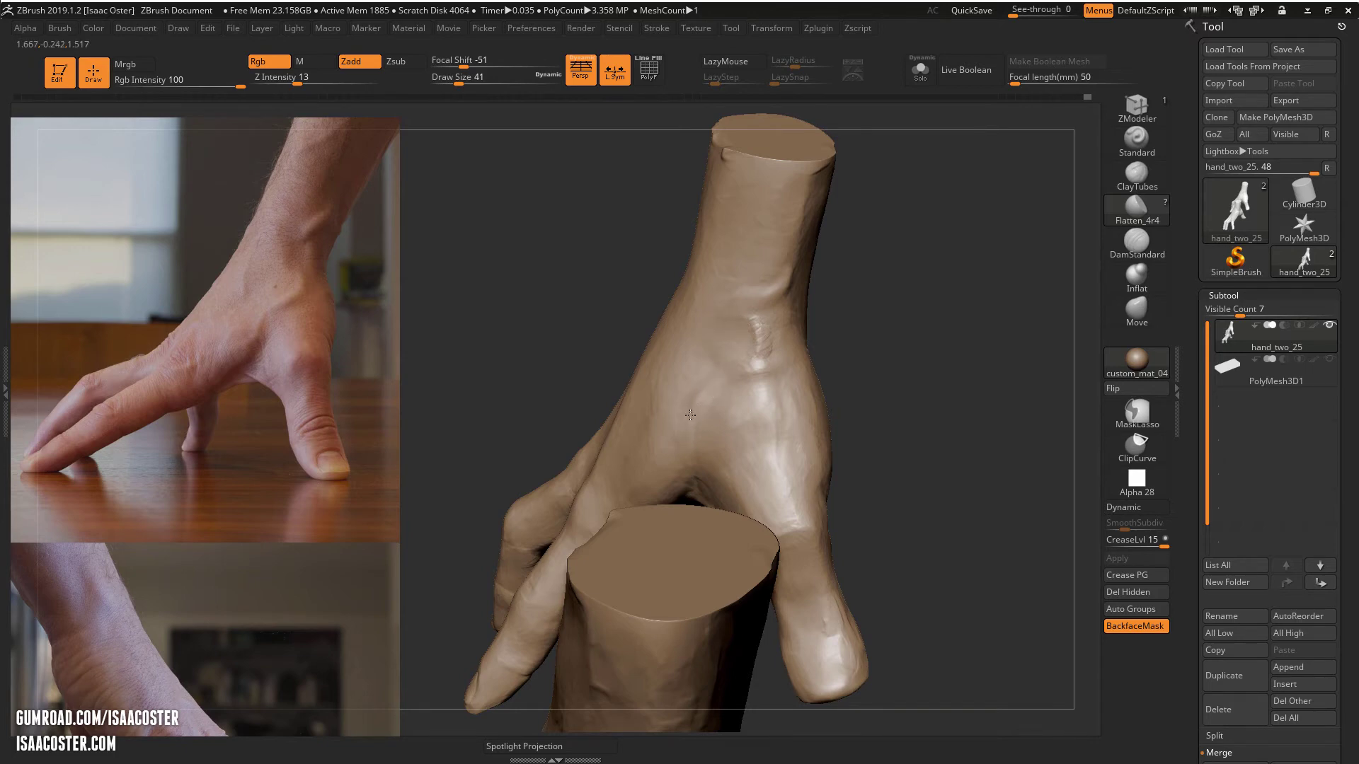
drag(751, 321, 769, 318)
mouse_move(779, 368)
right_down()
mouse_move(794, 285)
mouse_move(828, 227)
right_up()
right_drag(910, 361, 790, 490)
right_drag(888, 469, 783, 479)
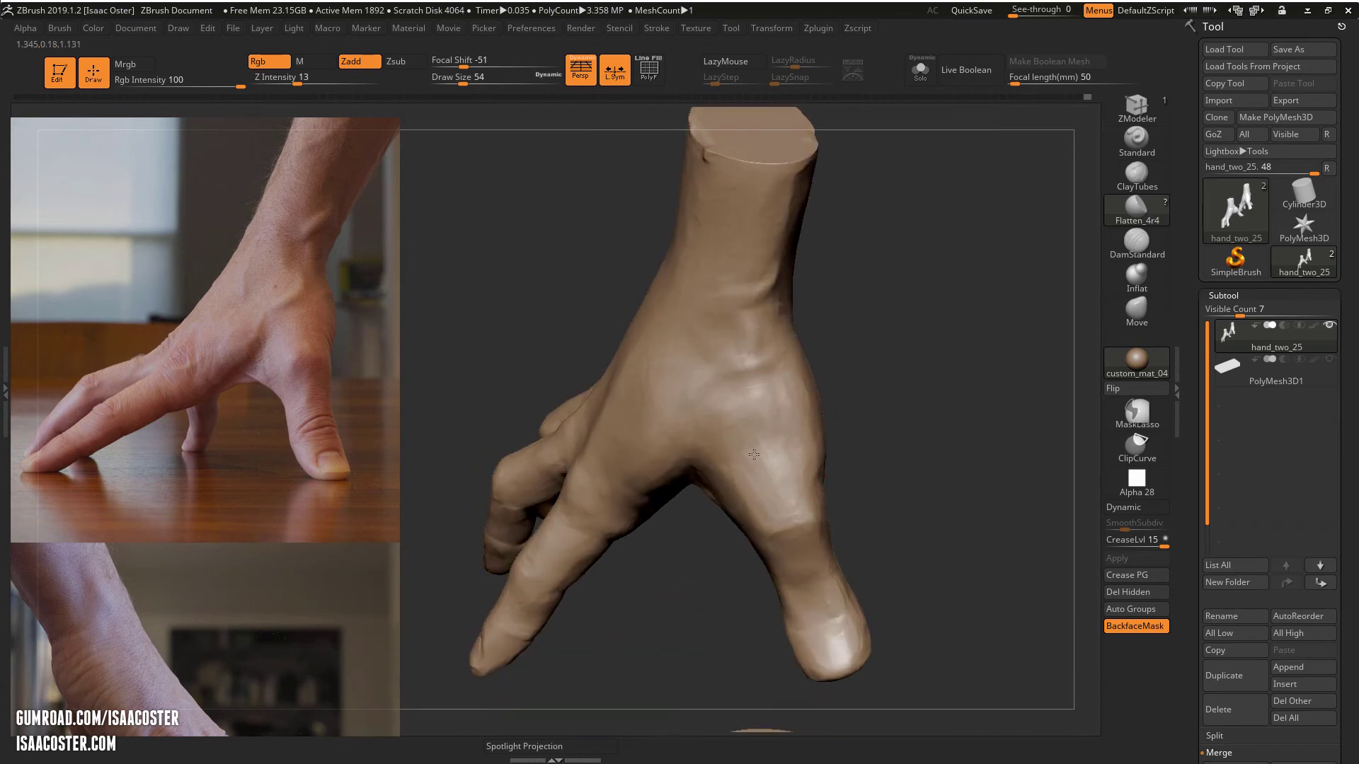
mouse_move(774, 415)
right_down()
mouse_move(943, 391)
mouse_move(814, 389)
right_up()
Step: Add volume to the outer side of the thumb base with the ClayTubes brush at draw size 54
right_drag(726, 446, 335, 321)
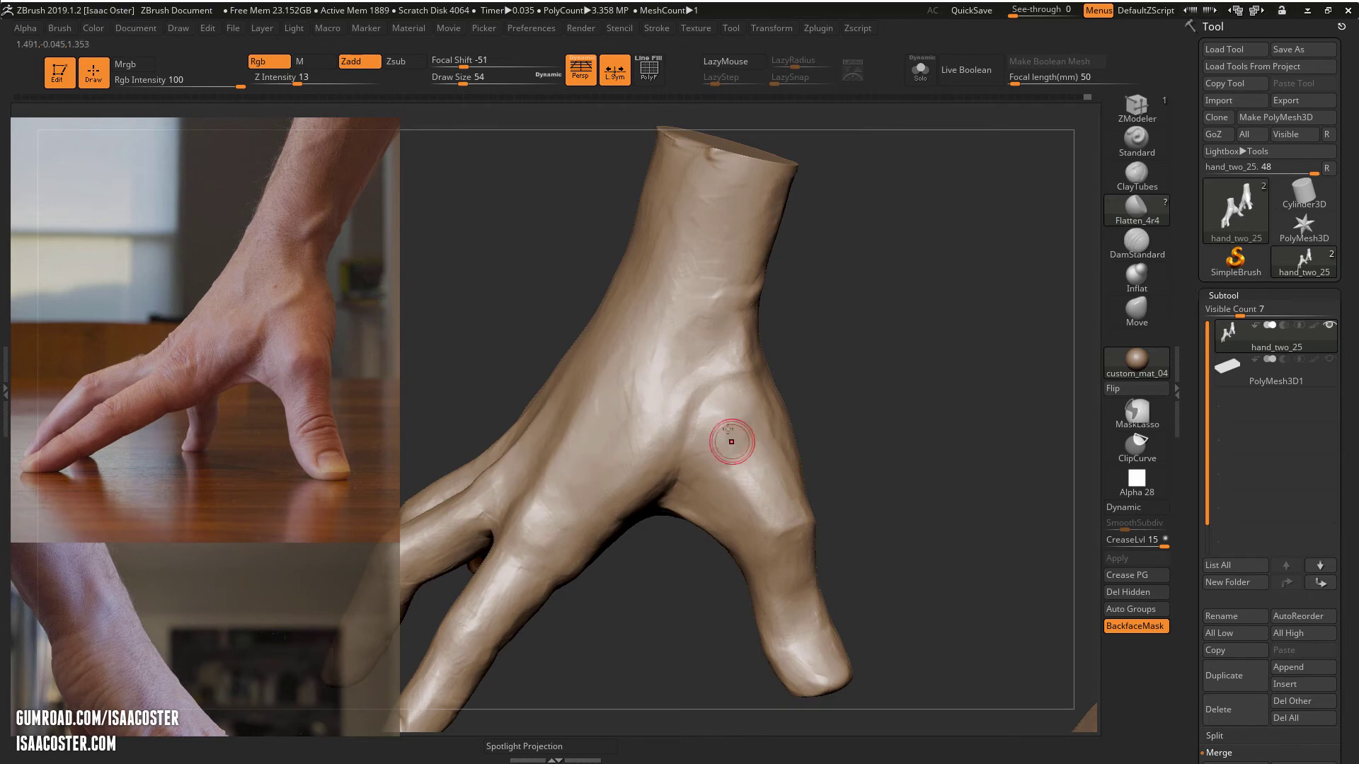
click(1136, 175)
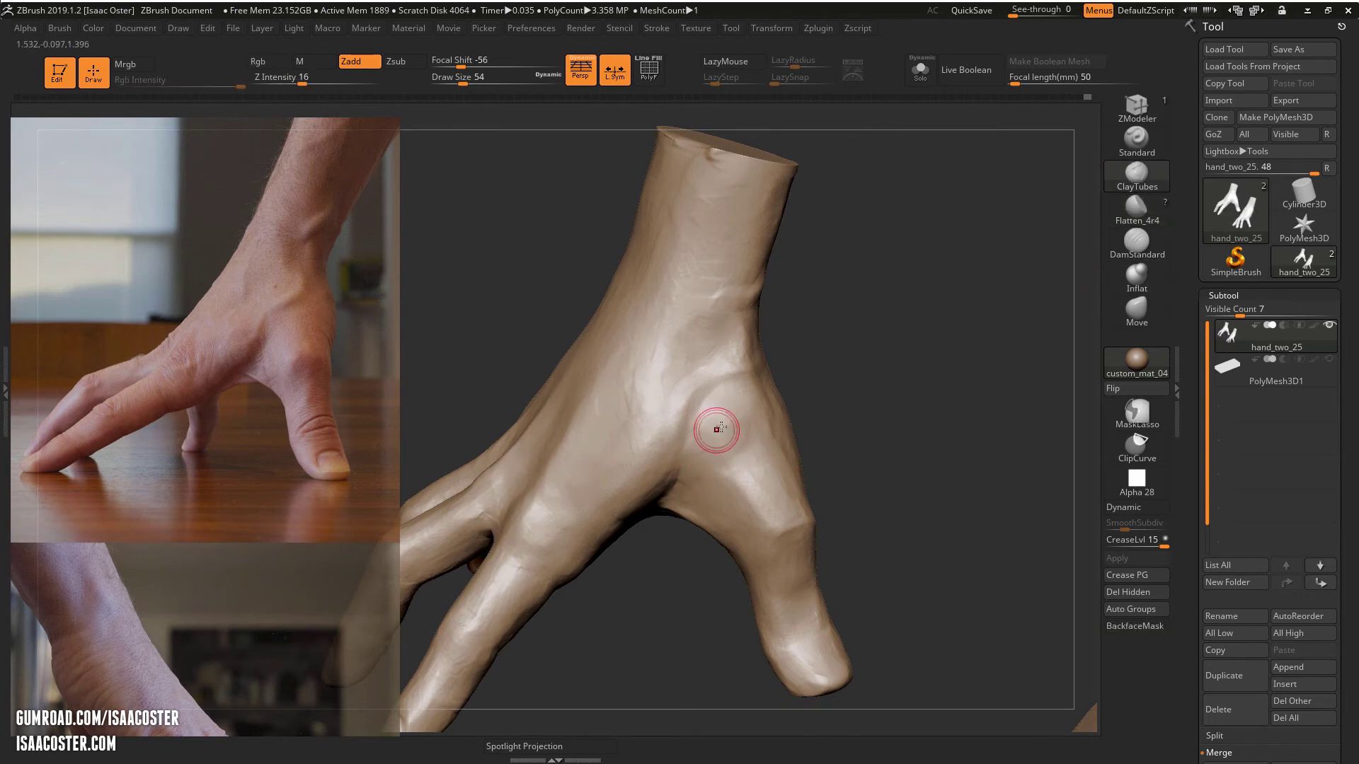
mouse_move(750, 425)
mouse_down()
mouse_move(728, 410)
mouse_move(723, 459)
mouse_move(779, 429)
mouse_up()
drag(829, 402, 814, 421)
mouse_move(739, 453)
mouse_down()
mouse_move(776, 437)
mouse_move(739, 442)
mouse_up()
right_drag(725, 440, 743, 440)
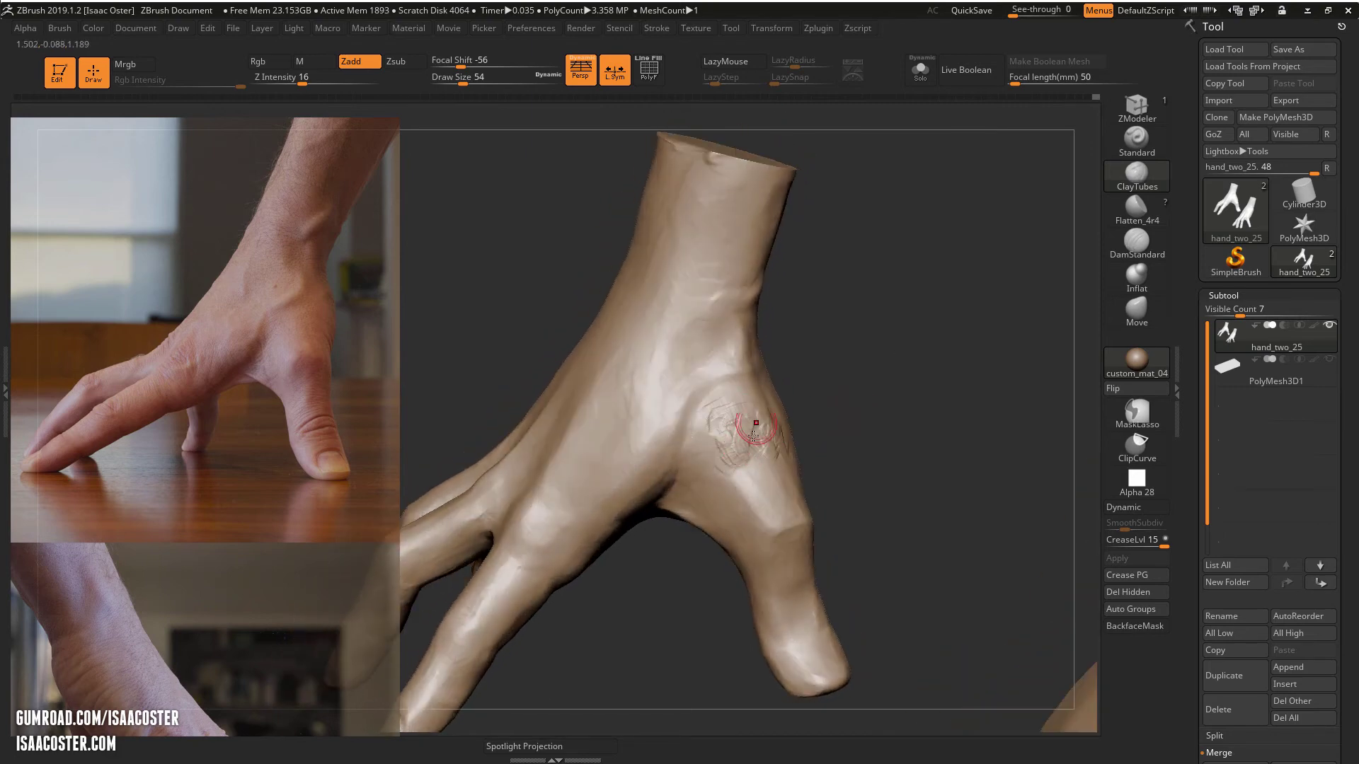
Step: Smooth the added clay on the thumb base into clean planes with the Flatten_4r4 brush at draw size 54
click(1136, 208)
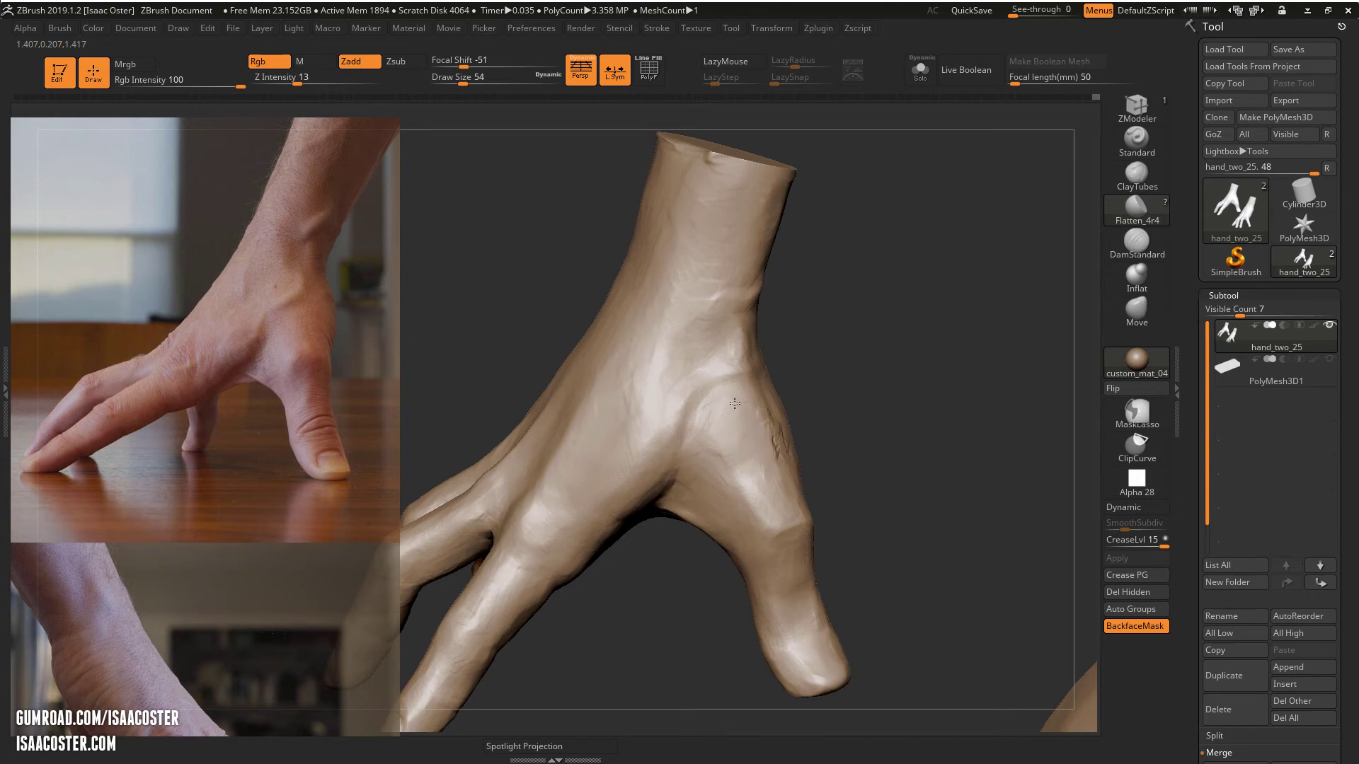
mouse_move(715, 406)
right_down()
mouse_move(810, 397)
mouse_move(767, 468)
right_up()
right_drag(841, 389, 771, 429)
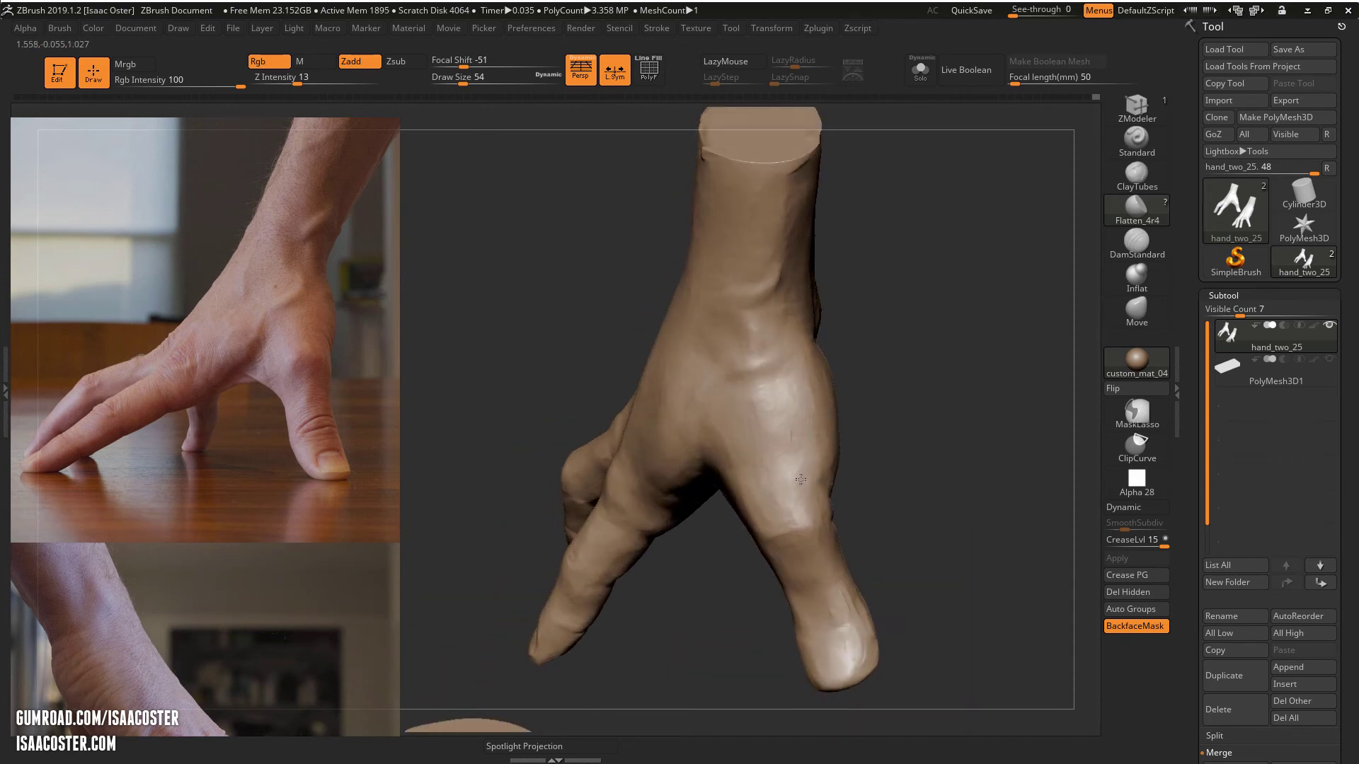
right_drag(849, 506, 817, 507)
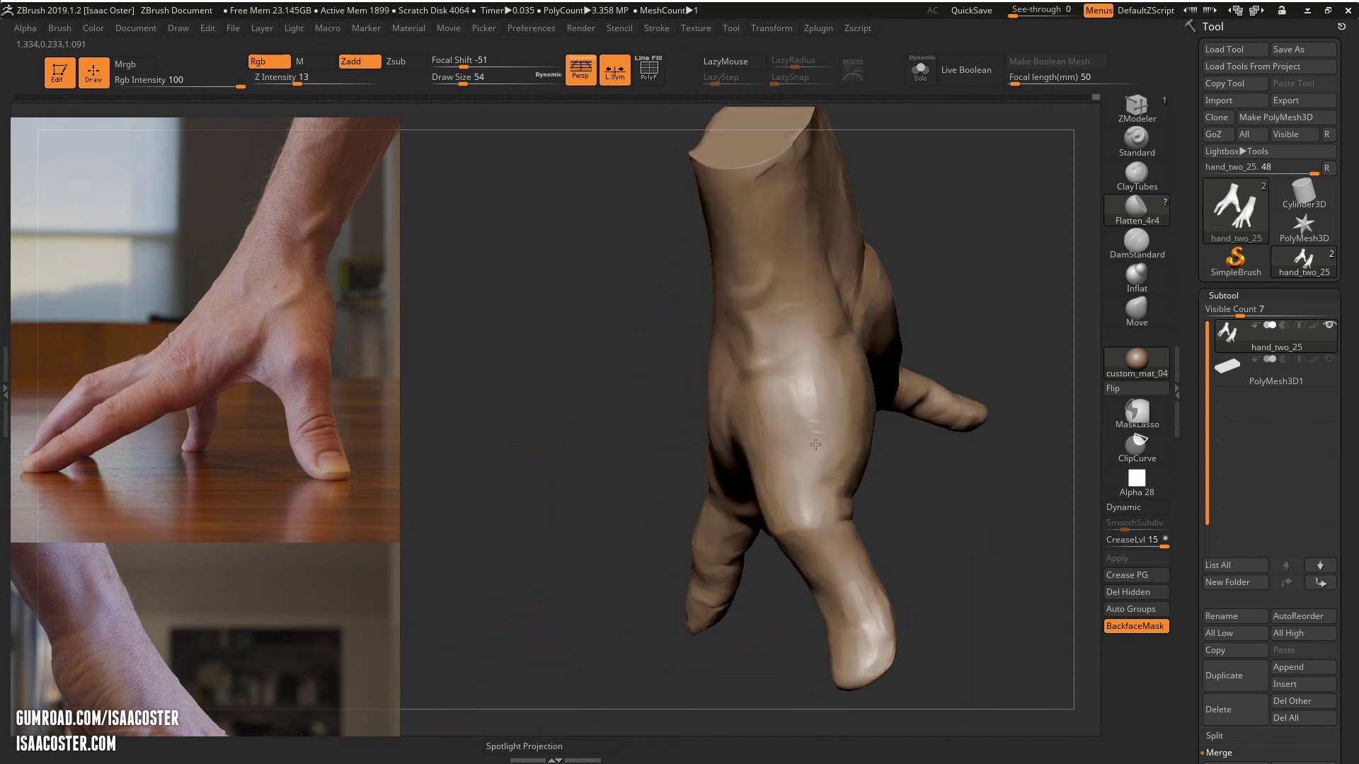
right_drag(942, 541, 853, 371)
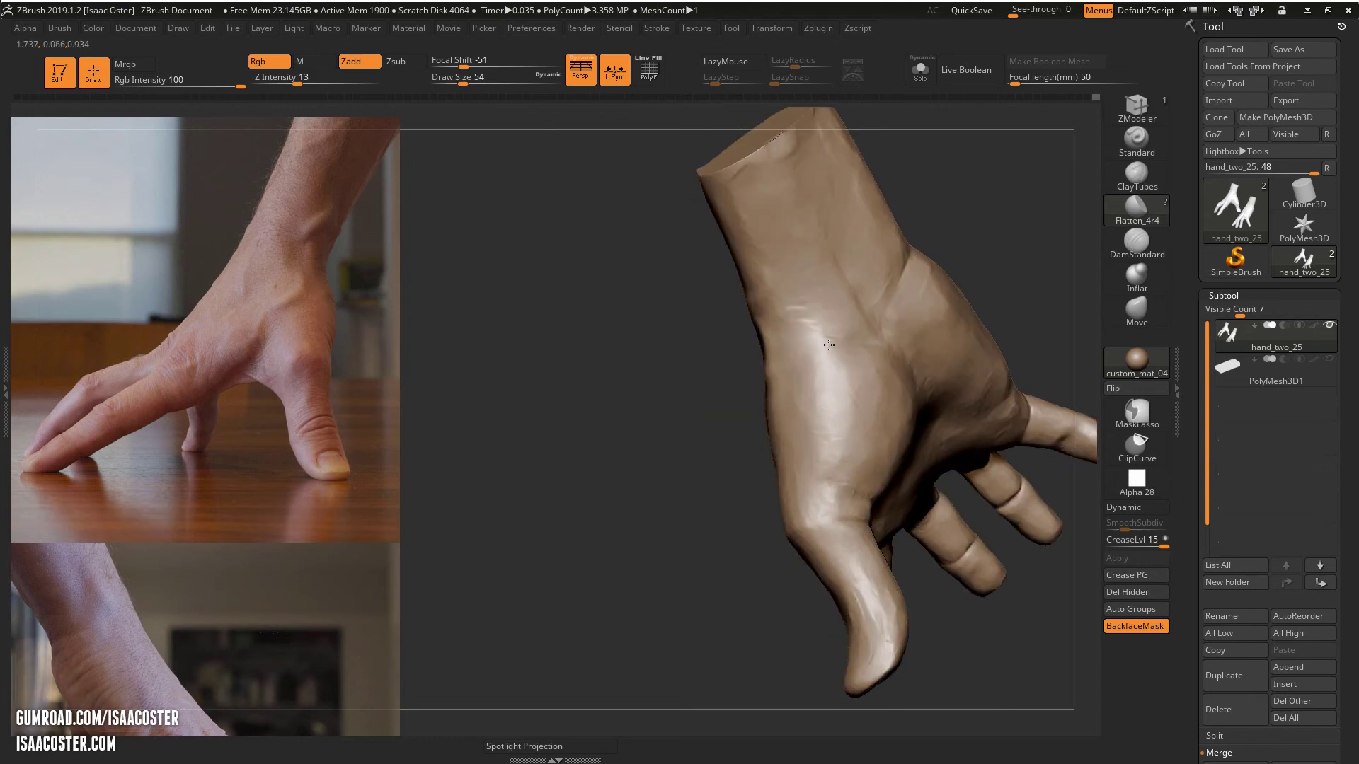
Step: Deepen the creases where the inner wrist meets the palm mounds with the DamStandard brush at draw size 140
right_drag(1036, 234, 897, 332)
click(1136, 244)
key(s)
drag(882, 344, 899, 345)
right_drag(862, 358, 815, 377)
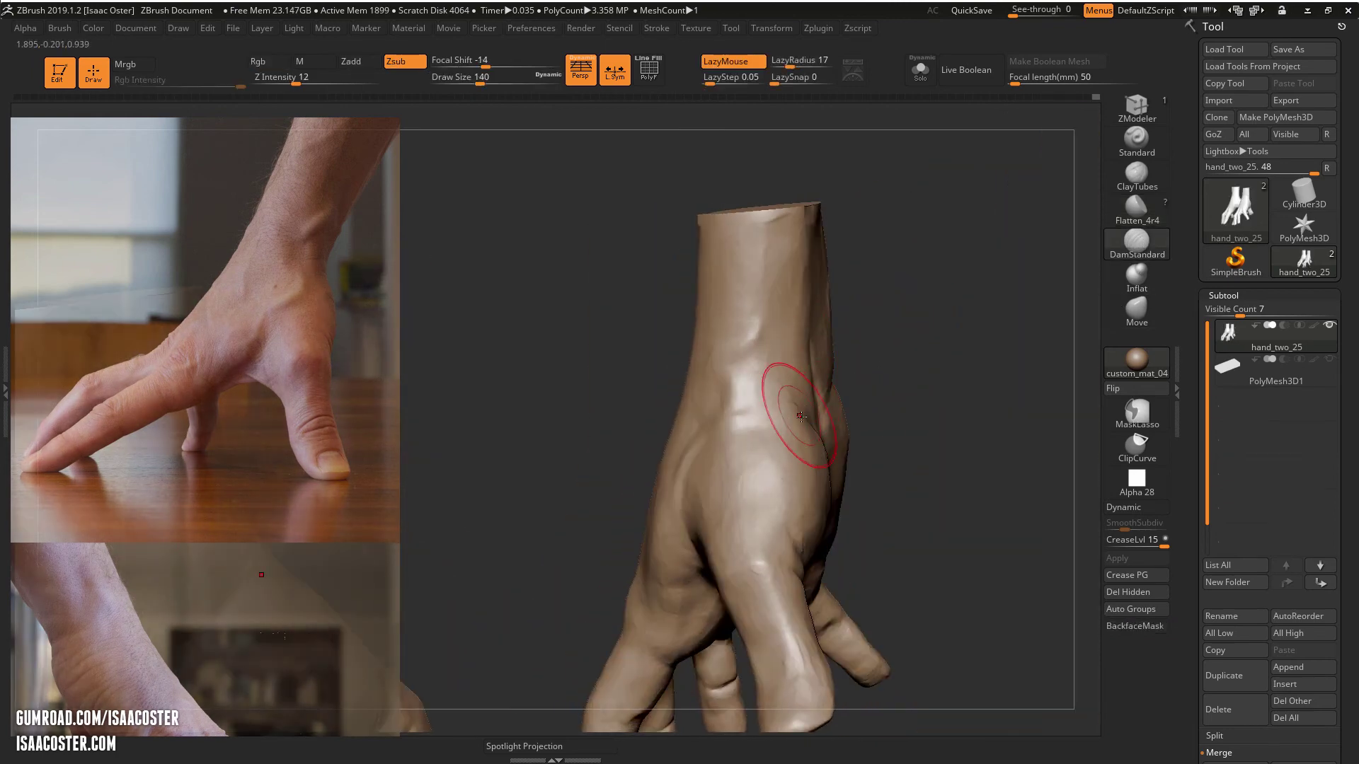
mouse_move(758, 389)
right_down()
mouse_move(954, 430)
mouse_move(817, 410)
mouse_move(842, 364)
mouse_move(910, 343)
mouse_move(985, 360)
mouse_move(903, 369)
right_up()
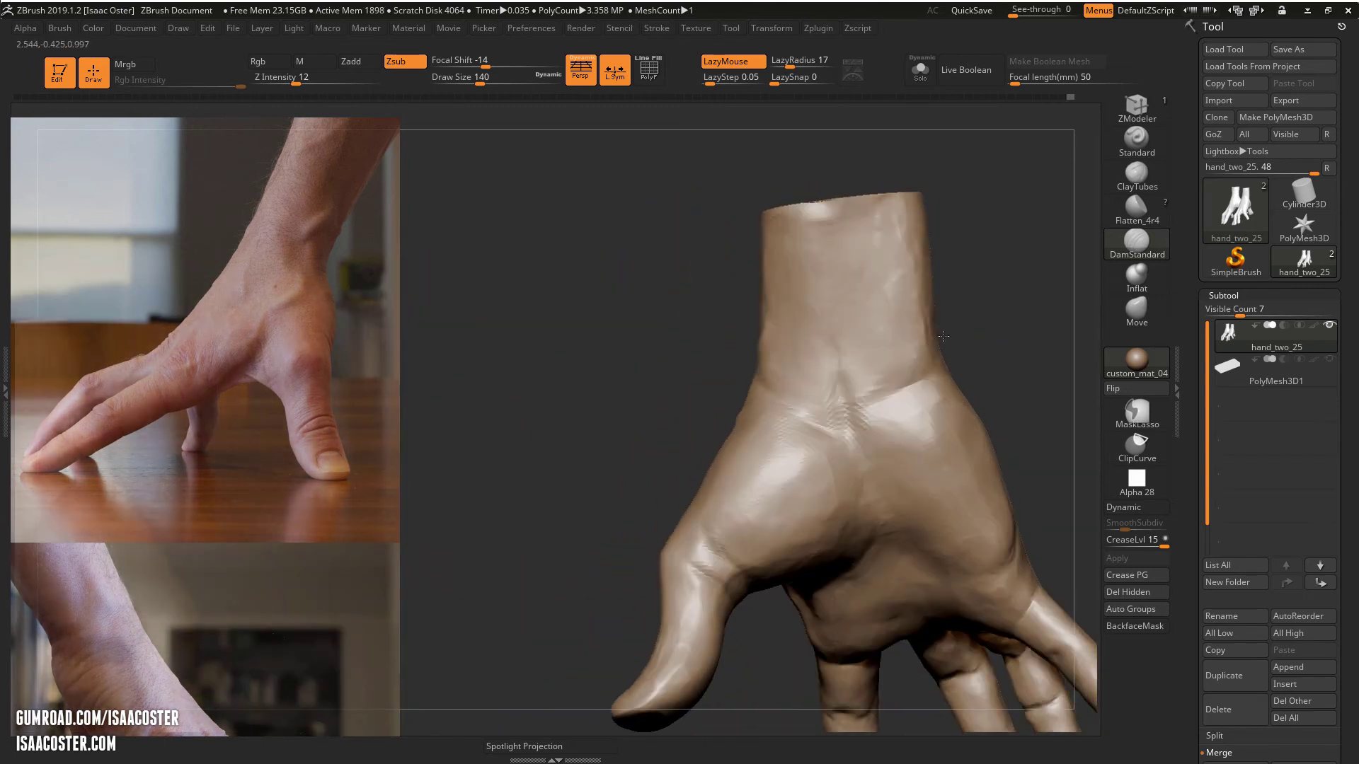
drag(973, 320, 795, 394)
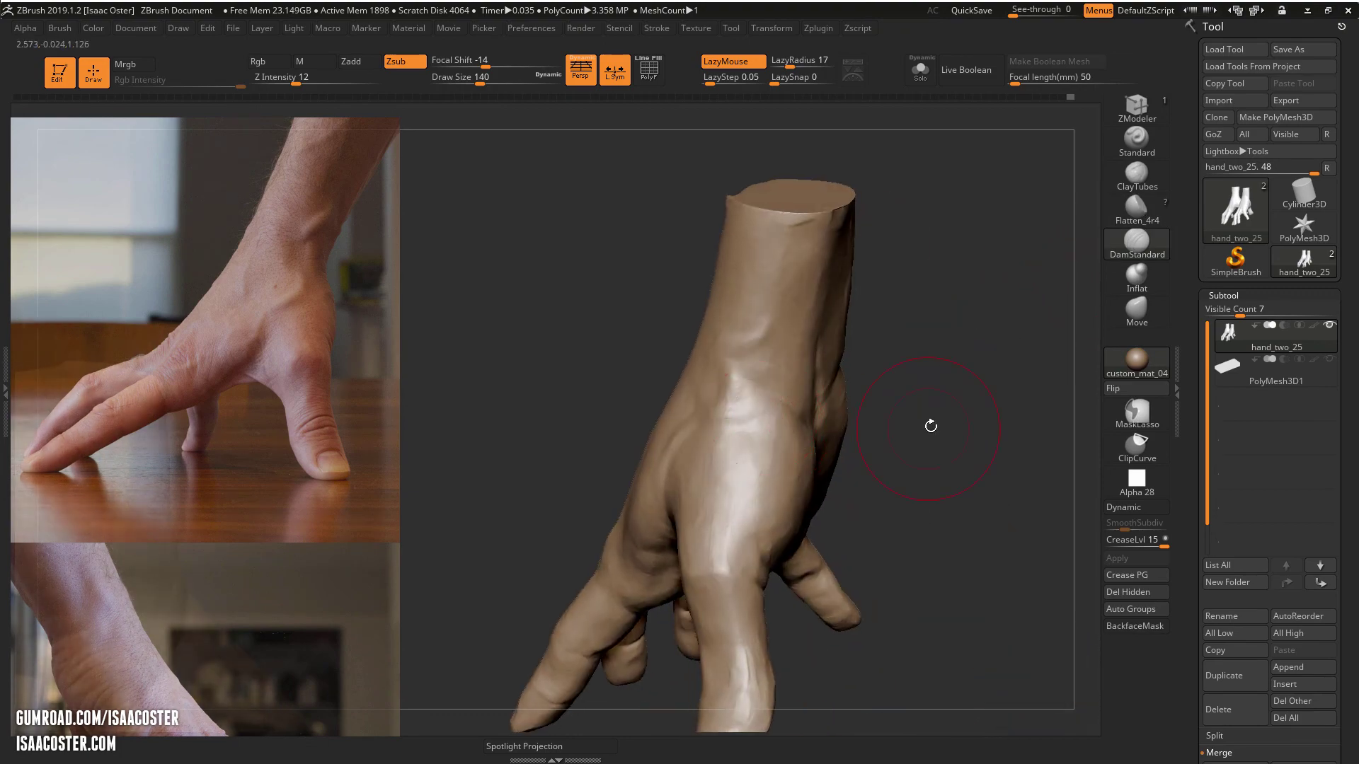
Step: Flatten the planes of the thumb's end segment with the Flatten_4r4 brush at draw size 62
mouse_move(932, 421)
mouse_down()
mouse_move(970, 426)
mouse_move(985, 481)
mouse_move(967, 477)
mouse_up()
click(1137, 211)
drag(1013, 355, 970, 365)
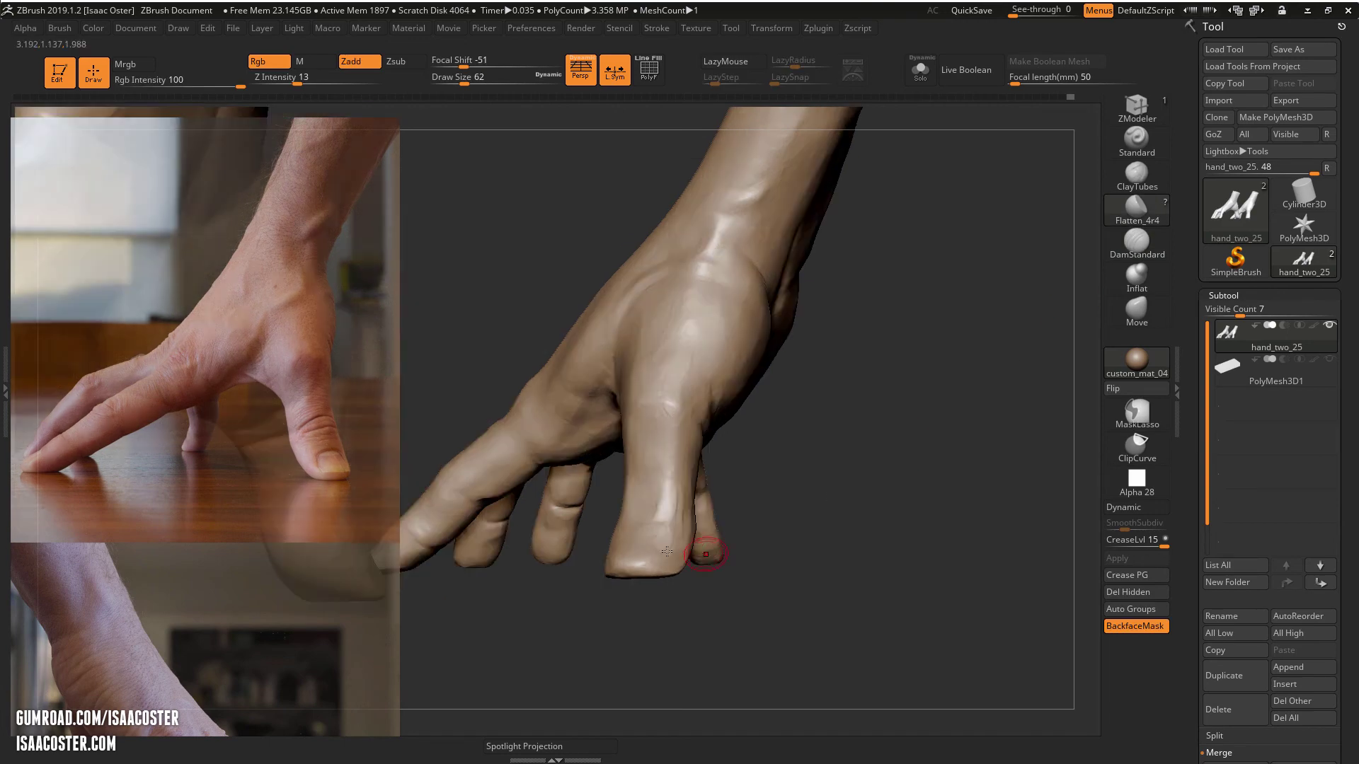
drag(658, 521, 650, 515)
drag(736, 564, 648, 552)
drag(749, 579, 646, 546)
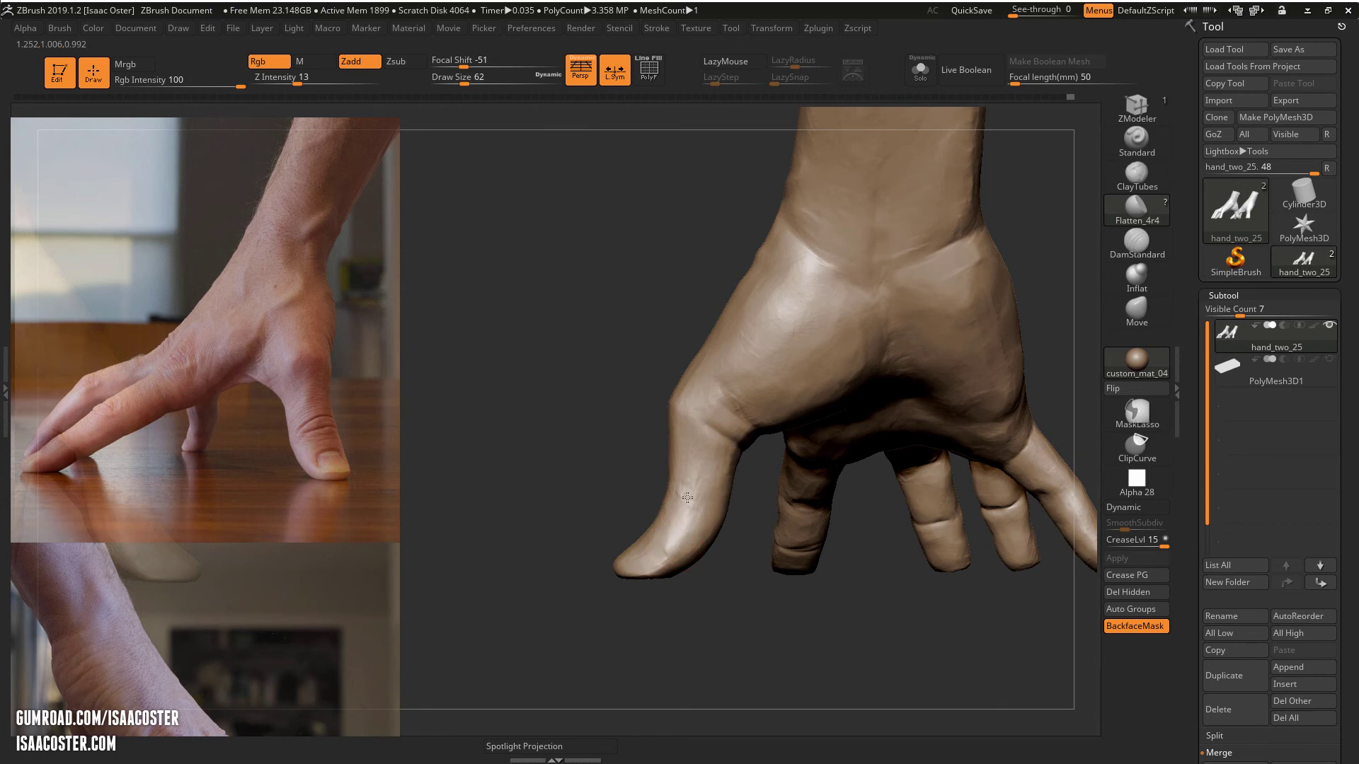
Step: Flatten the inner side of the thumb, its palm mound and the inner wrist with Flatten_4r4 at draw size 62
drag(700, 509, 694, 486)
drag(722, 416, 742, 417)
drag(738, 509, 745, 427)
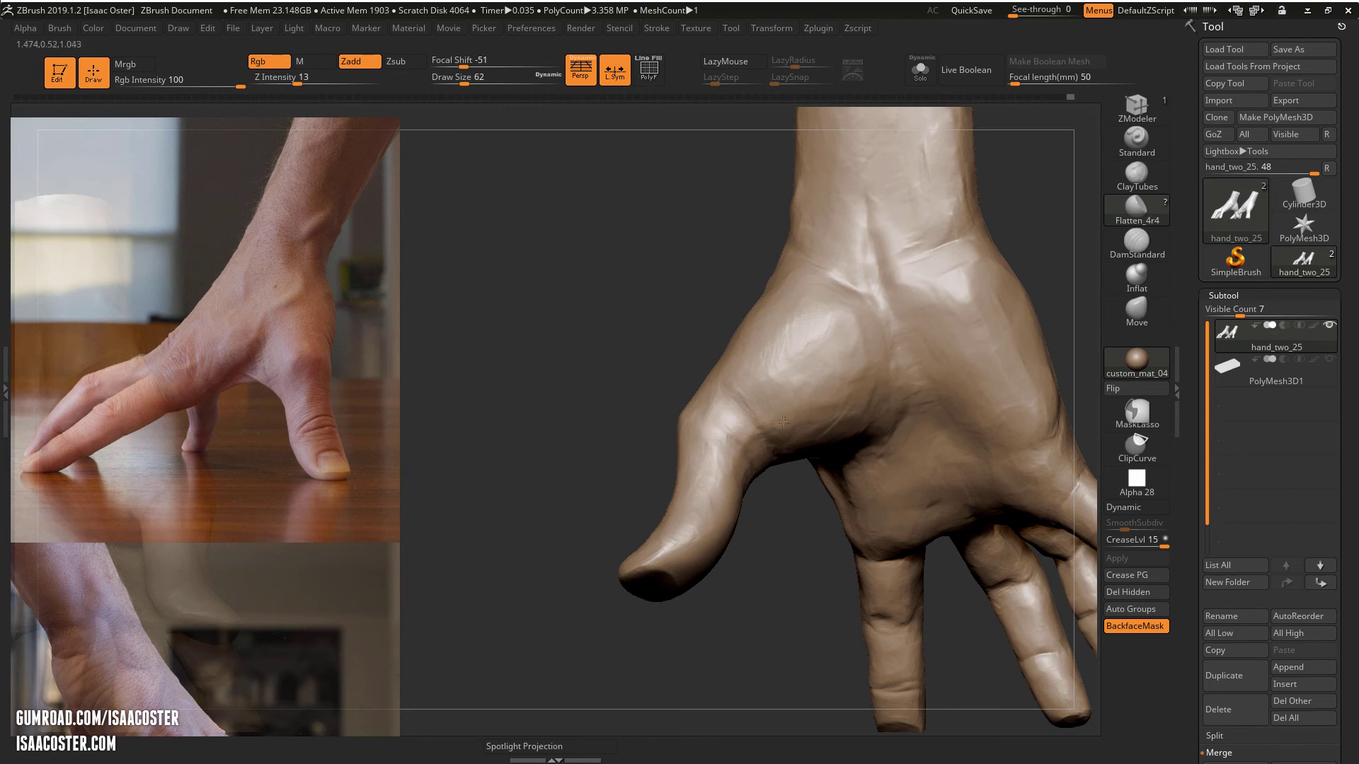
mouse_move(855, 322)
mouse_down()
mouse_move(839, 294)
mouse_move(899, 259)
mouse_move(879, 237)
mouse_move(927, 279)
mouse_up()
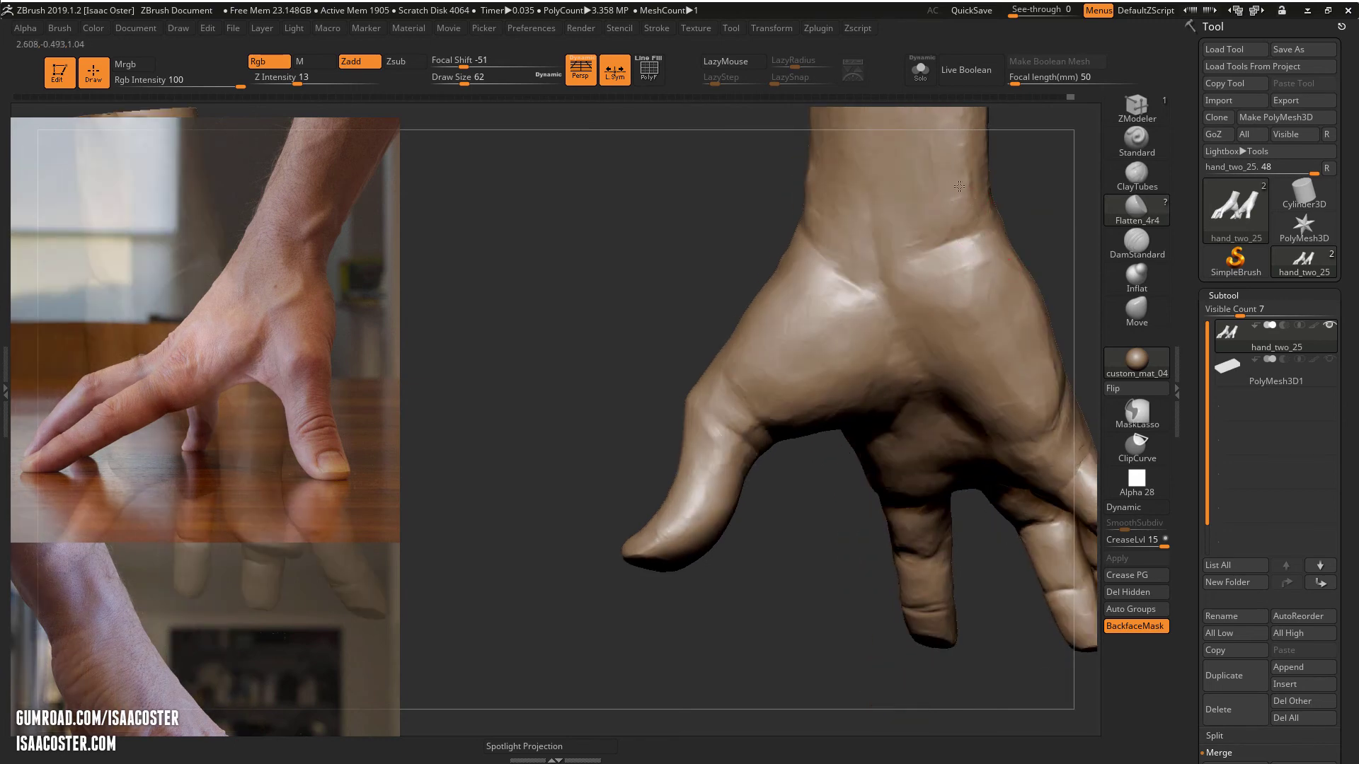
Step: Carve the thumbnail outline and the fine skin creases above it with the DamStandard brush at draw size 41
drag(1041, 191, 570, 255)
mouse_move(673, 637)
mouse_down()
mouse_move(674, 604)
mouse_move(725, 607)
mouse_move(634, 597)
mouse_move(783, 564)
mouse_move(728, 606)
mouse_move(770, 567)
mouse_move(846, 288)
mouse_move(867, 334)
mouse_up()
click(1137, 244)
mouse_move(941, 496)
mouse_down()
mouse_move(889, 570)
mouse_move(840, 482)
mouse_up()
key(s)
drag(728, 599, 722, 599)
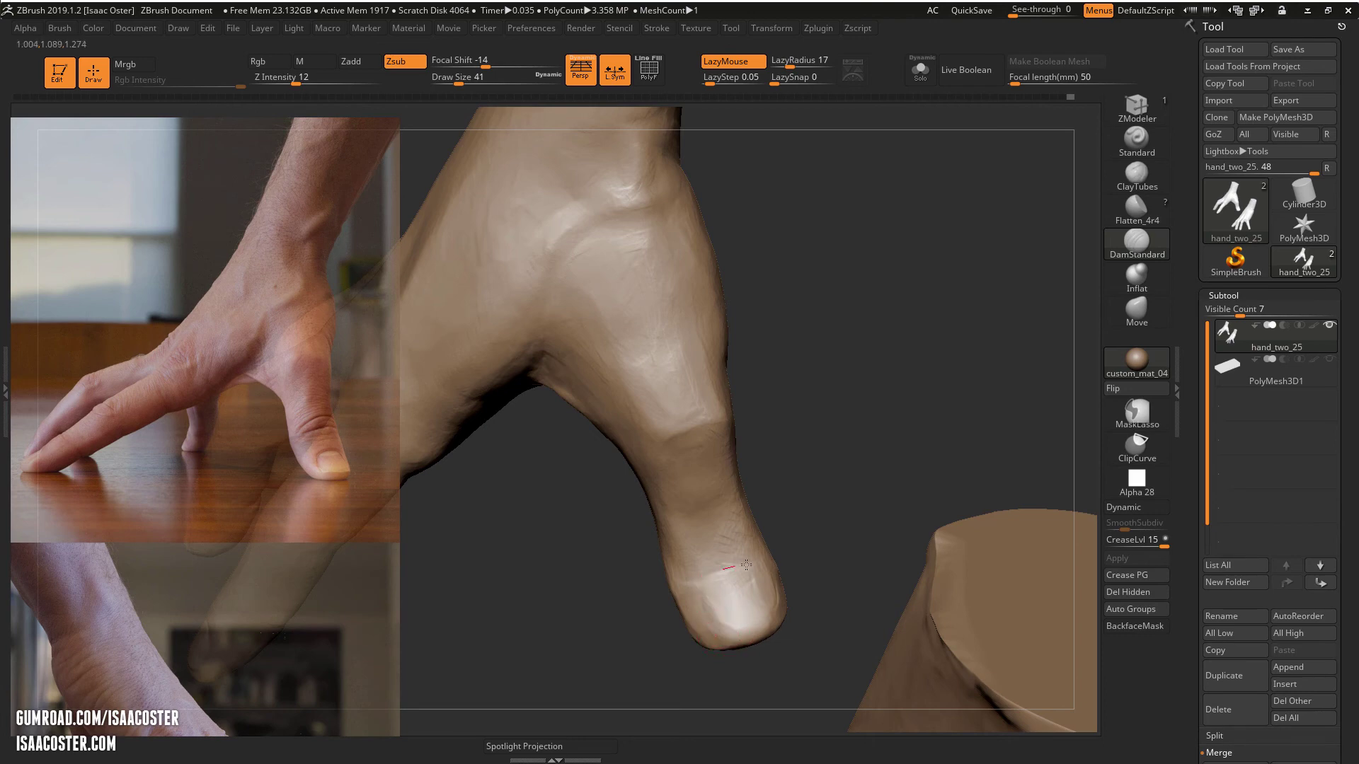
mouse_move(758, 562)
mouse_down()
mouse_move(694, 607)
mouse_move(714, 624)
mouse_move(700, 583)
mouse_up()
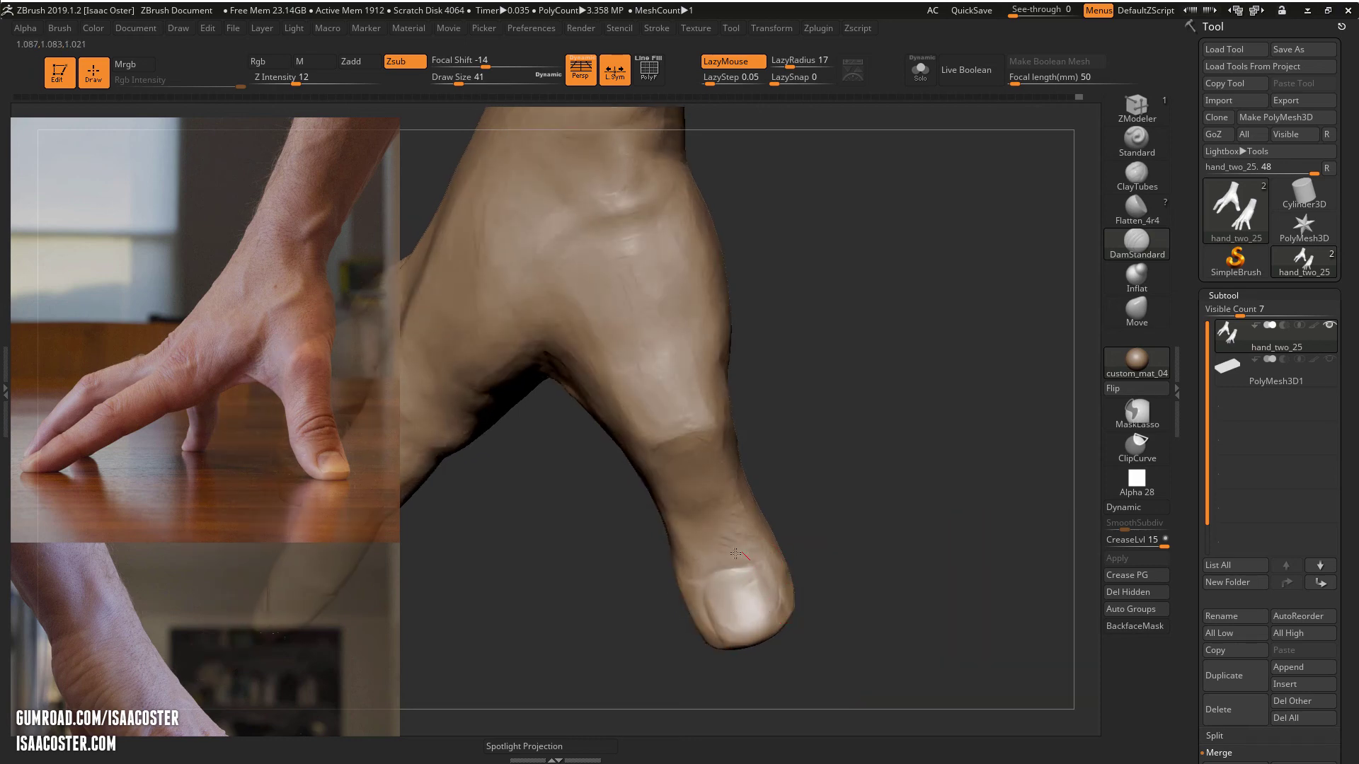
drag(731, 557, 717, 564)
drag(771, 605, 753, 559)
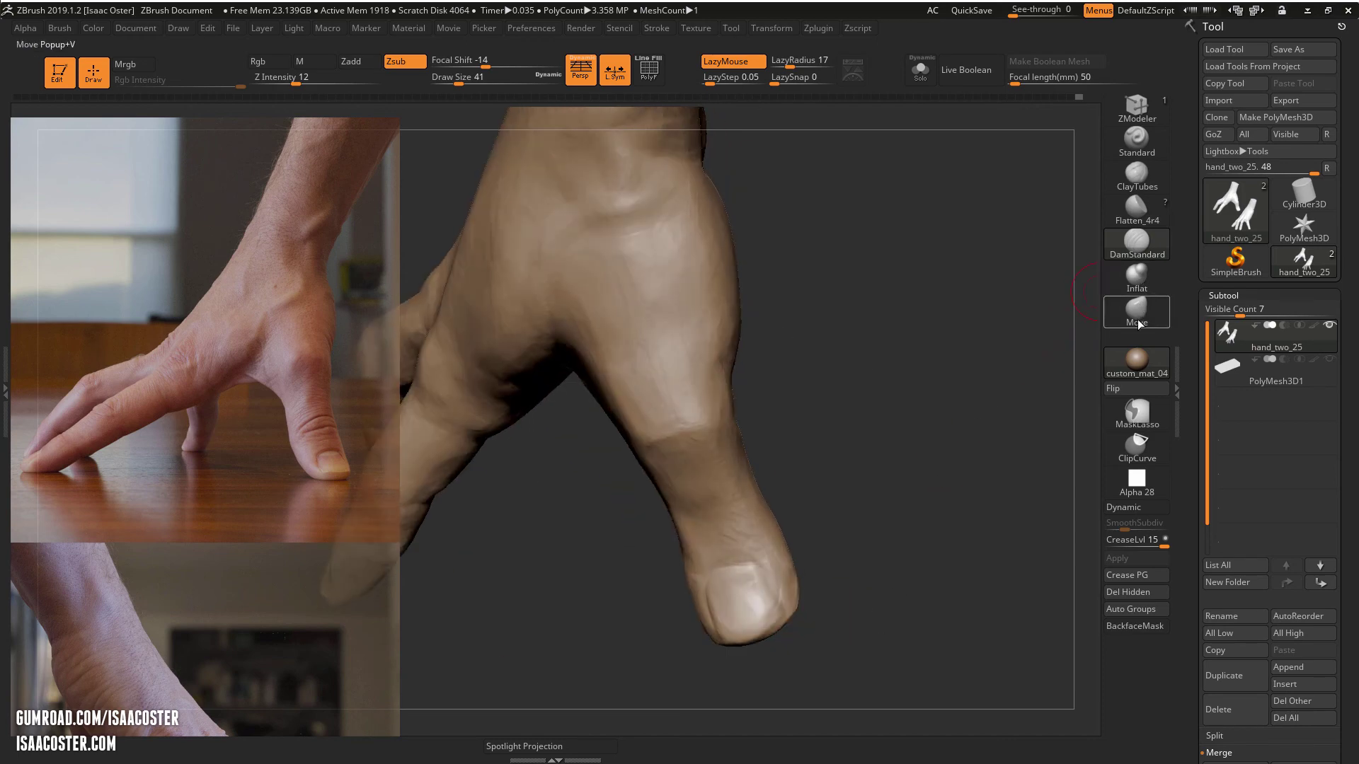
Step: Flatten the thumbnail surface and the skin along its edges with the Flatten_4r4 brush at draw size 39
click(1138, 315)
drag(975, 433, 1008, 404)
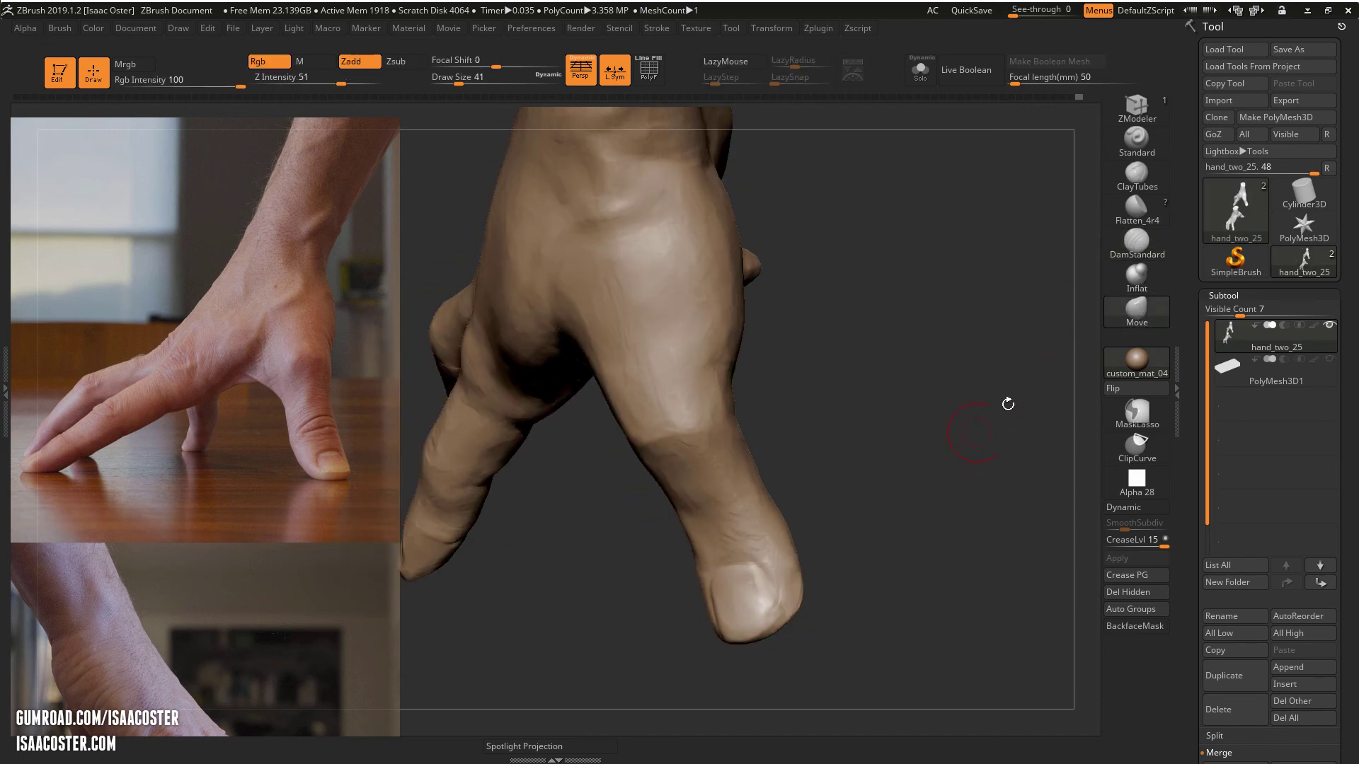
click(1133, 217)
ctrl+right_drag(864, 531, 861, 564)
key(s)
mouse_move(752, 587)
mouse_down()
mouse_move(737, 610)
mouse_move(746, 570)
mouse_up()
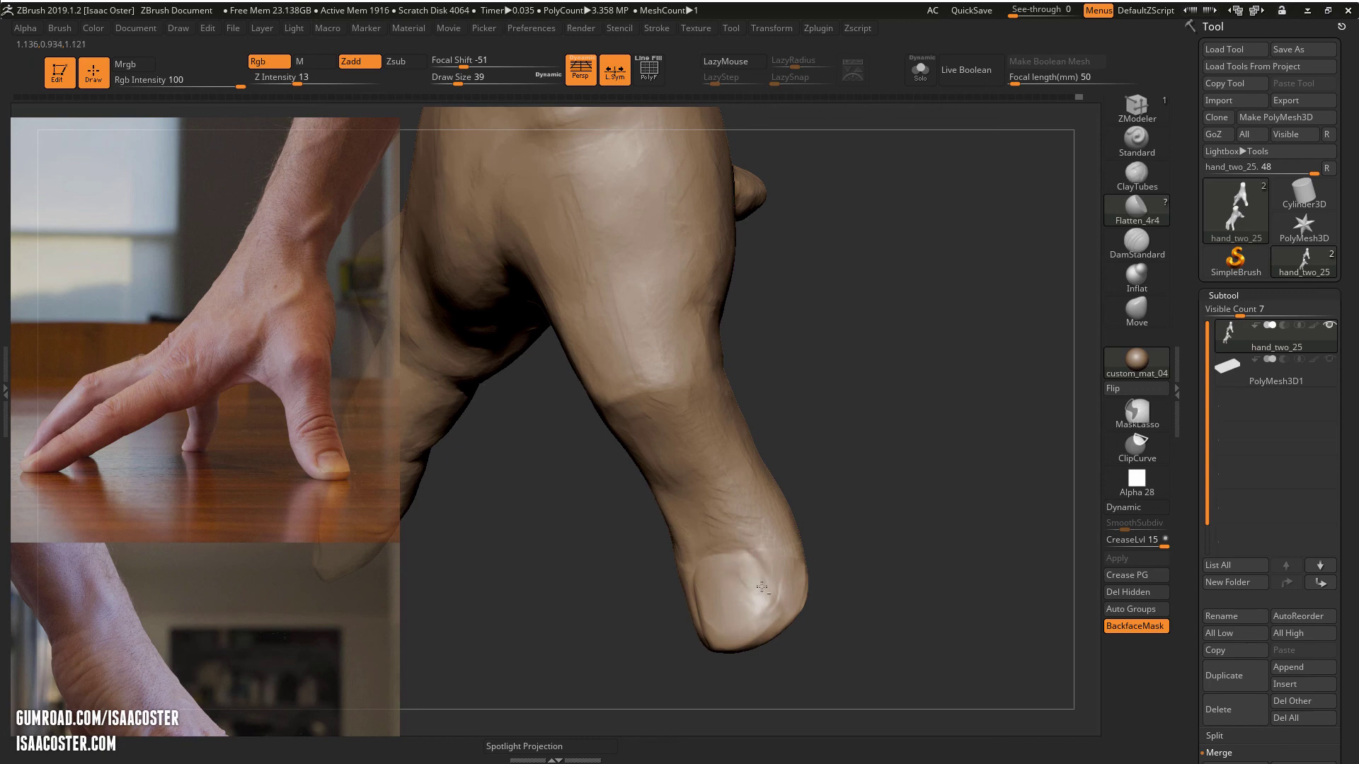
right_drag(755, 587, 698, 572)
drag(695, 594, 702, 591)
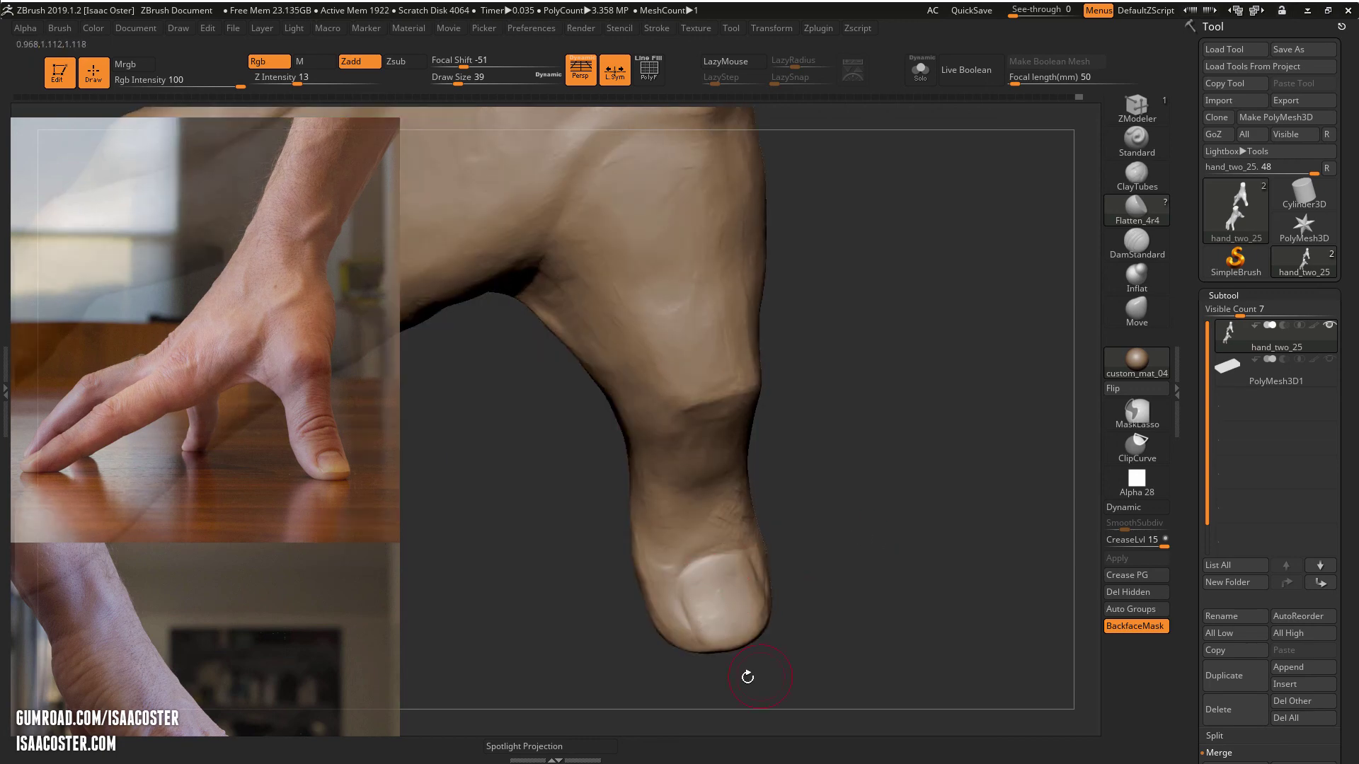
mouse_move(737, 679)
right_down()
mouse_move(748, 623)
mouse_move(1013, 600)
mouse_move(925, 691)
mouse_move(804, 591)
mouse_move(715, 612)
mouse_move(775, 615)
right_up()
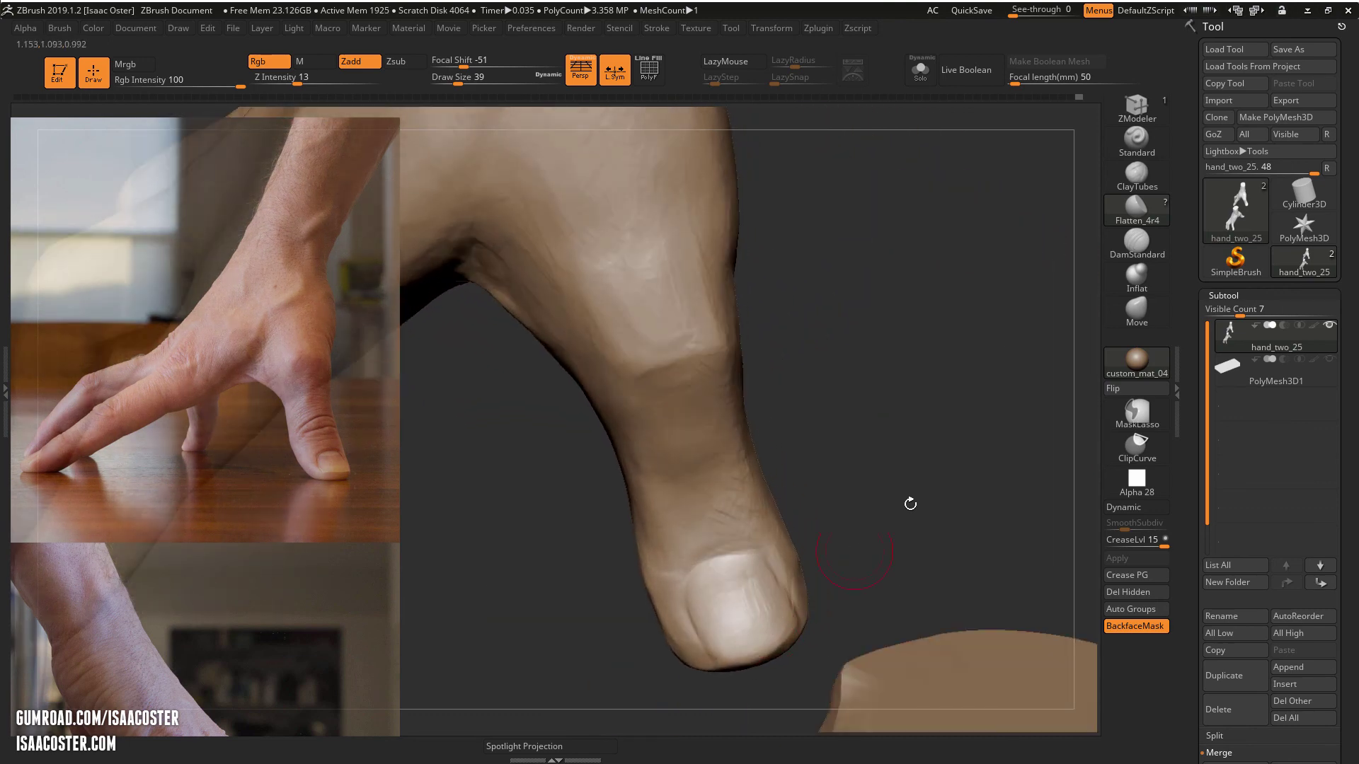
right_drag(924, 518, 831, 540)
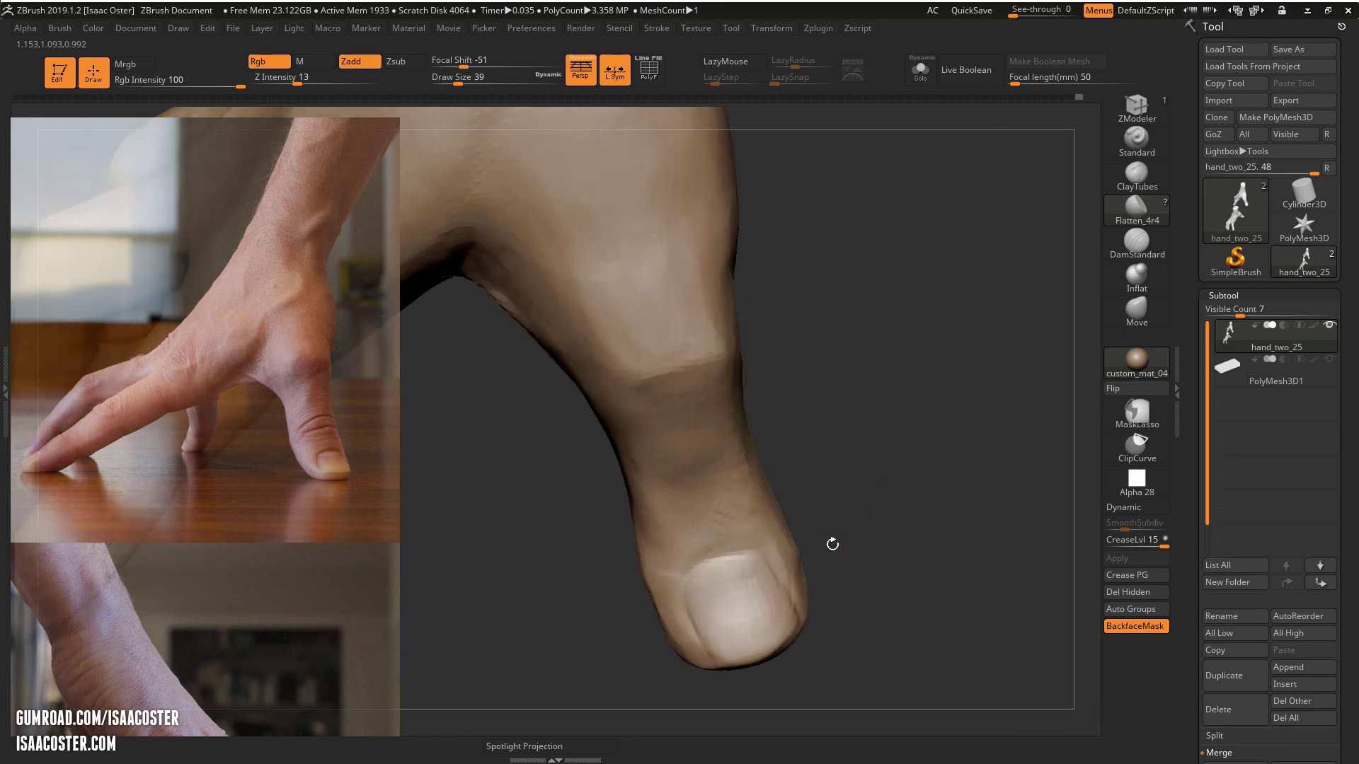
Step: Adjust the shape of the thumb tip around the nail with the Move brush at draw size 37
click(1137, 309)
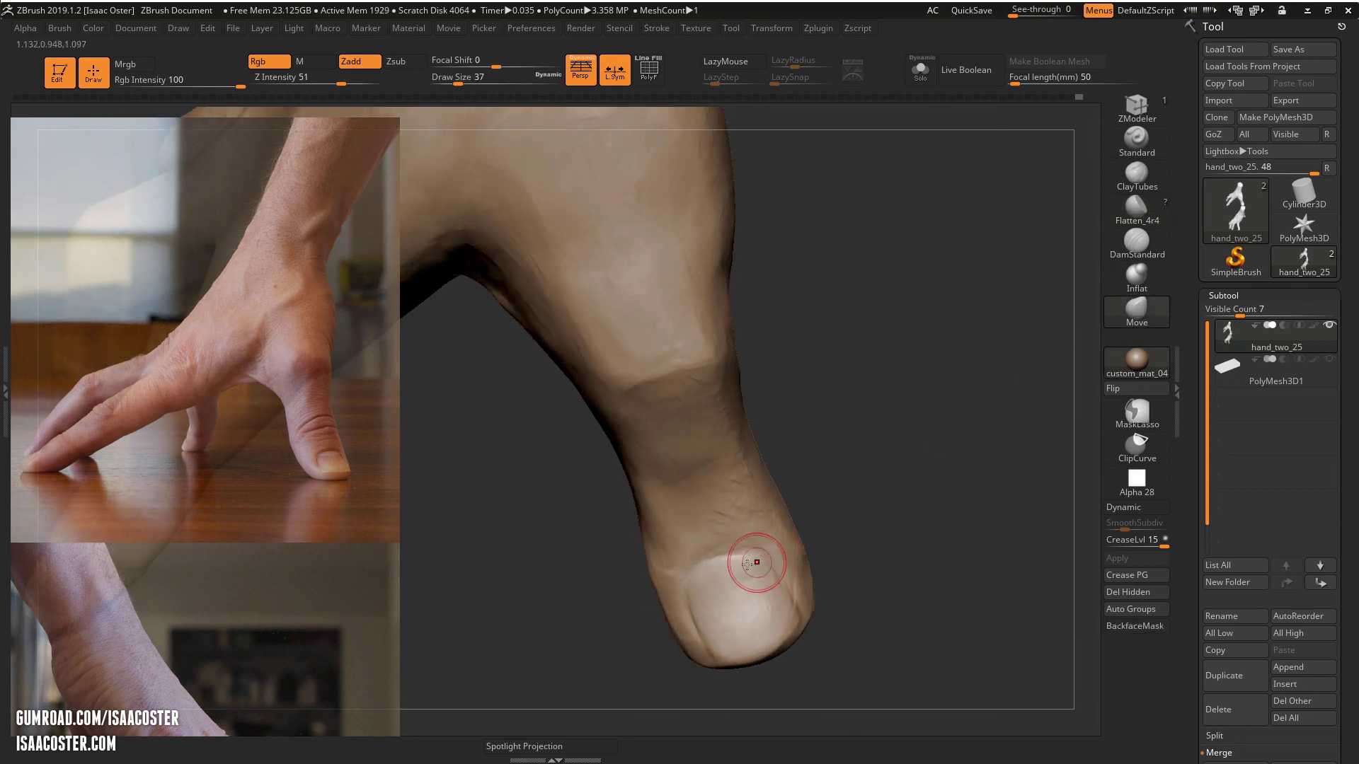
drag(819, 532, 881, 524)
key(s)
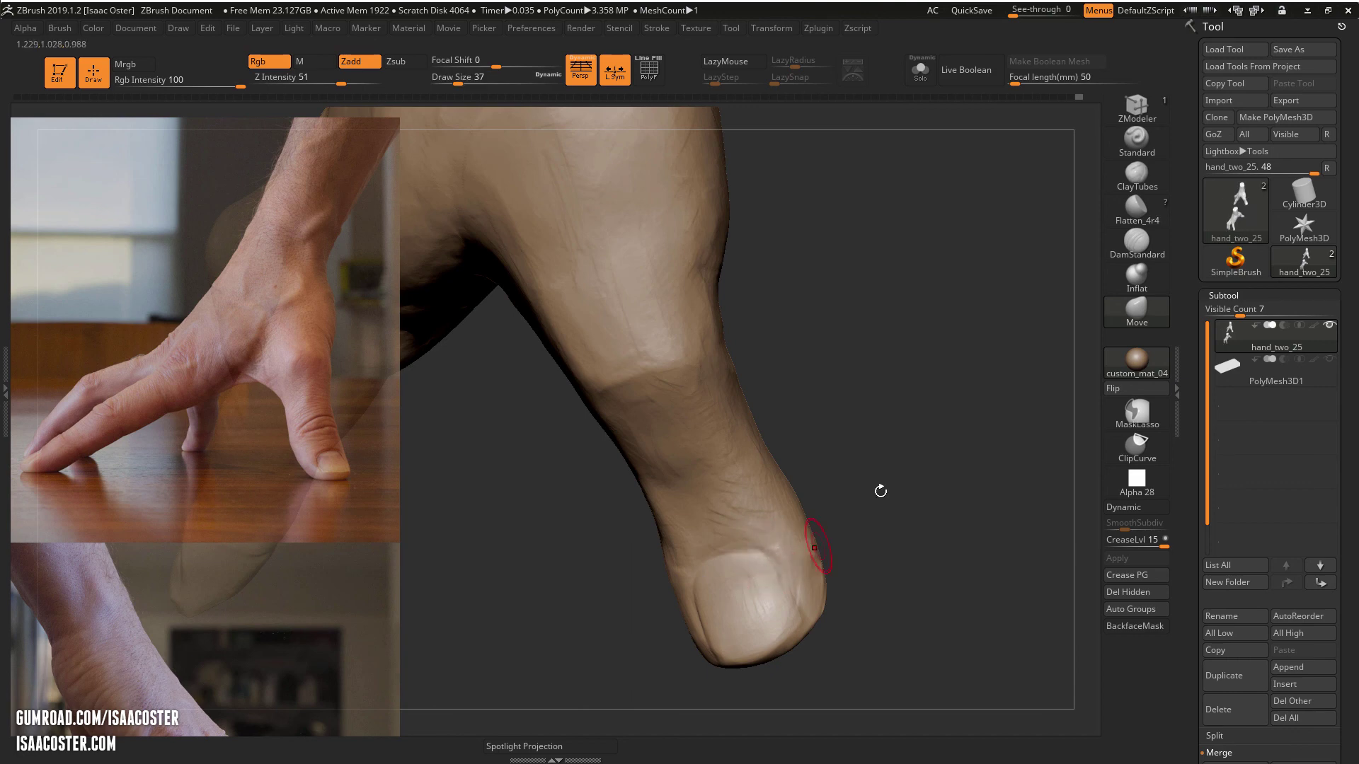
Step: Swell the skin folds along both sides of the thumbnail with the Inflat brush at draw size 20
click(1137, 278)
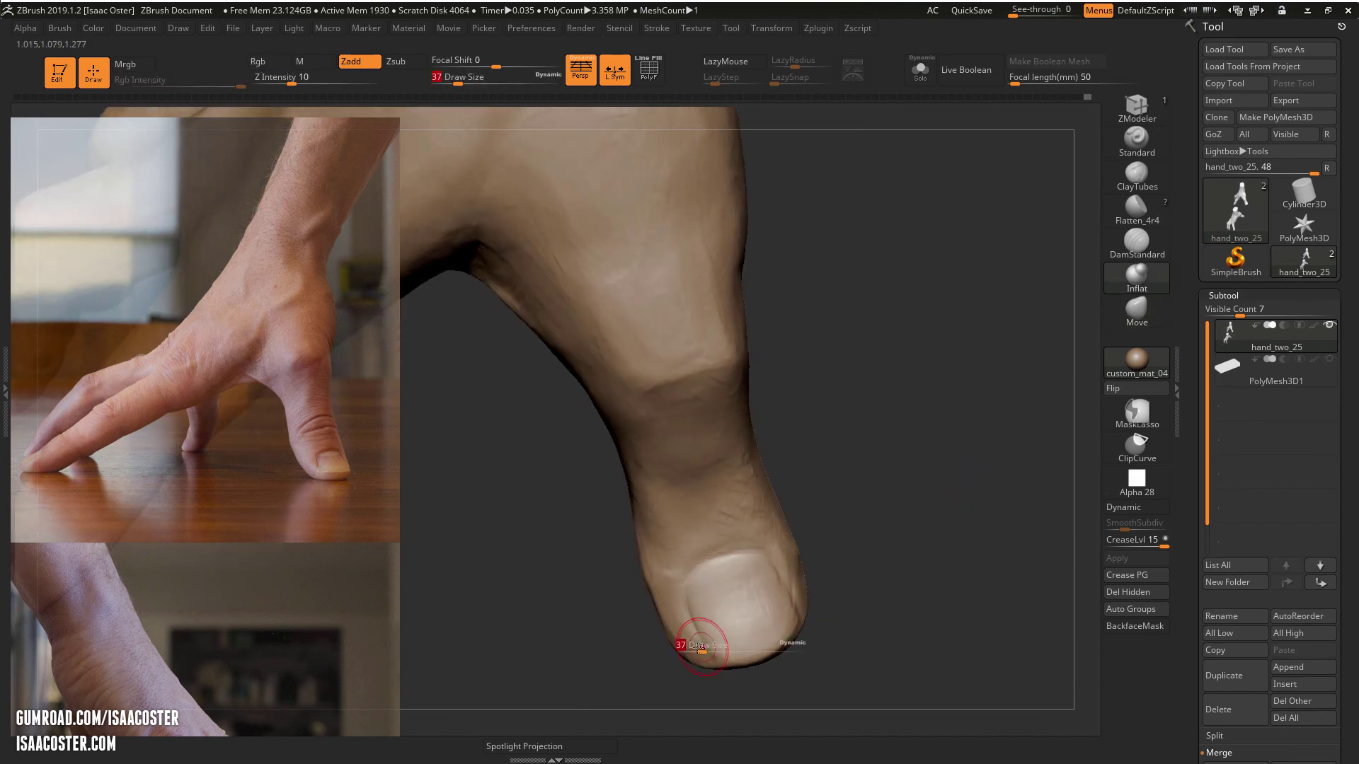
key(s)
drag(710, 649, 694, 643)
key(bracketright)
drag(839, 529, 821, 577)
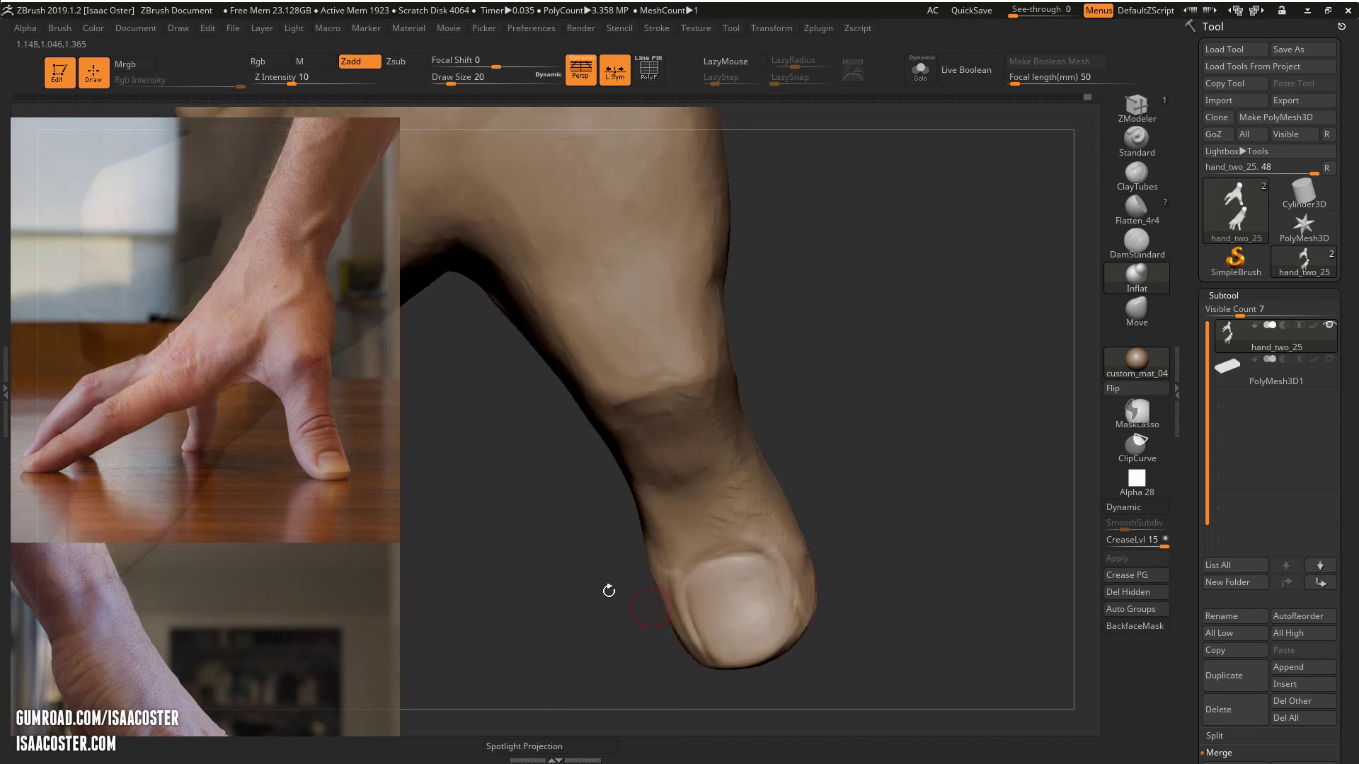
drag(593, 632, 660, 601)
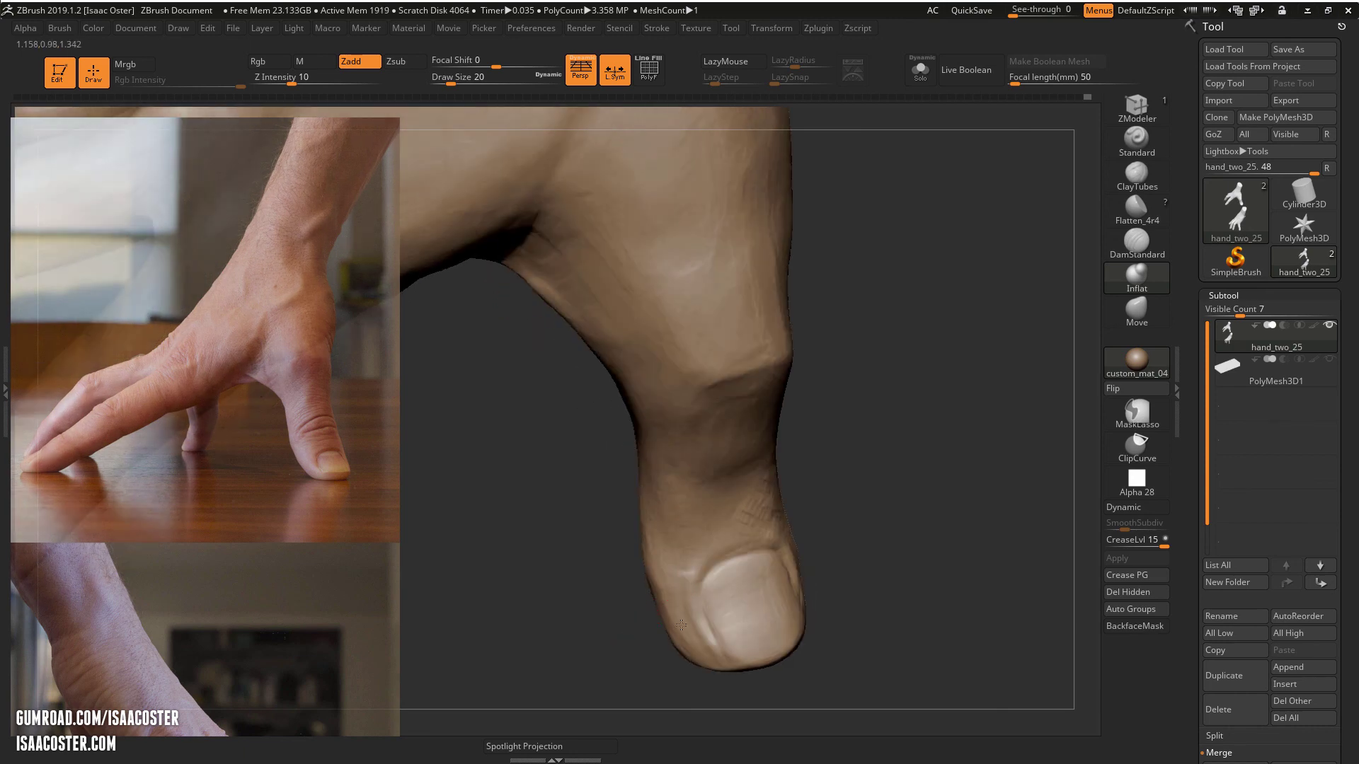
drag(874, 548, 807, 559)
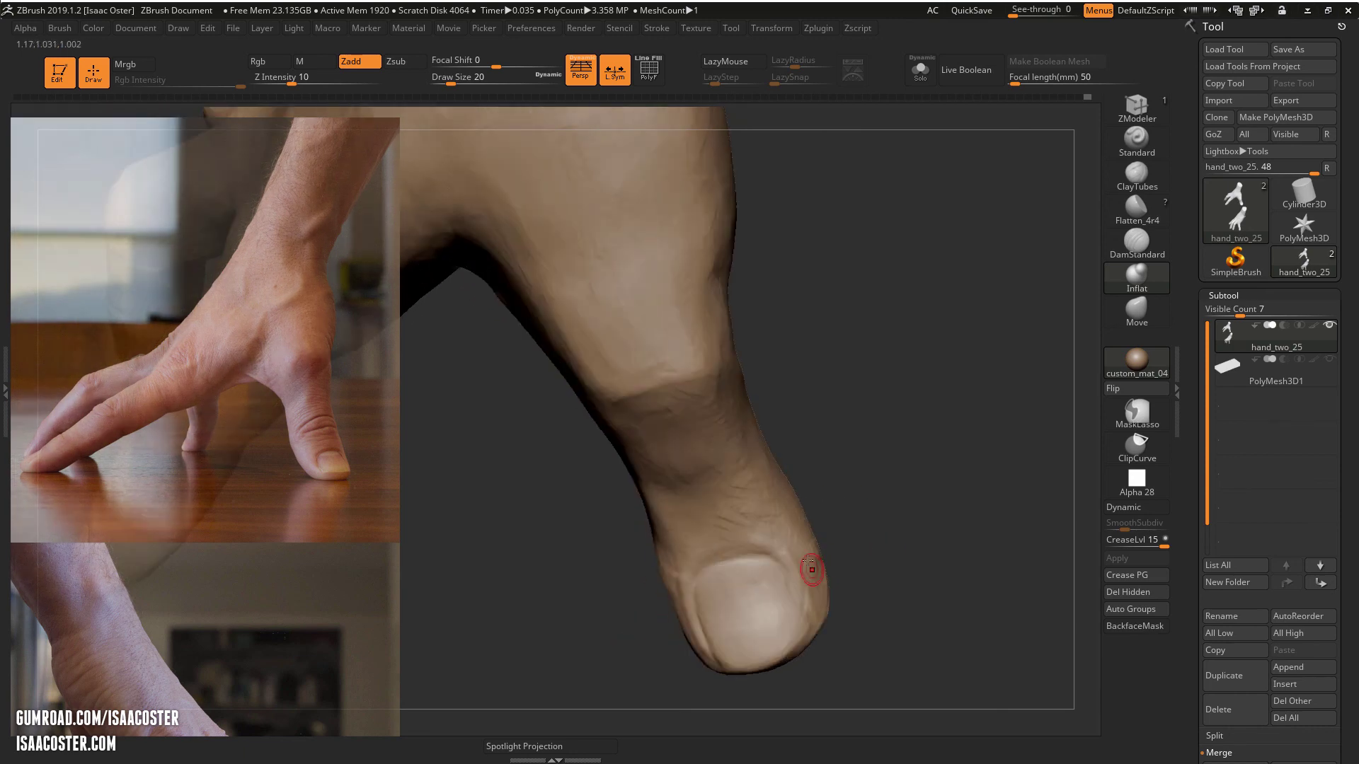
Step: Carve the skin beside the thumbnail with DamStandard, and flatten the thumb tip's sides around the nail with Flatten_4r4, both at draw size 33
click(1129, 231)
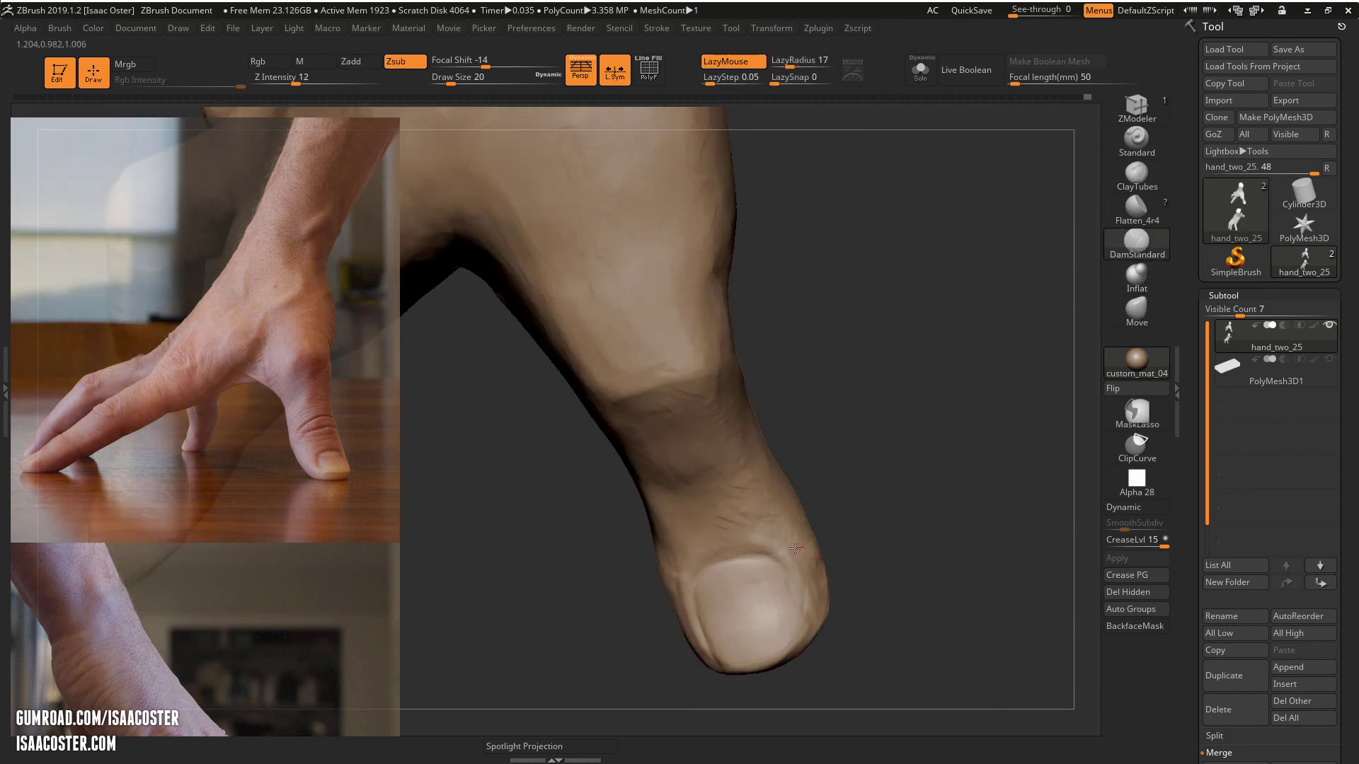
drag(842, 572, 806, 551)
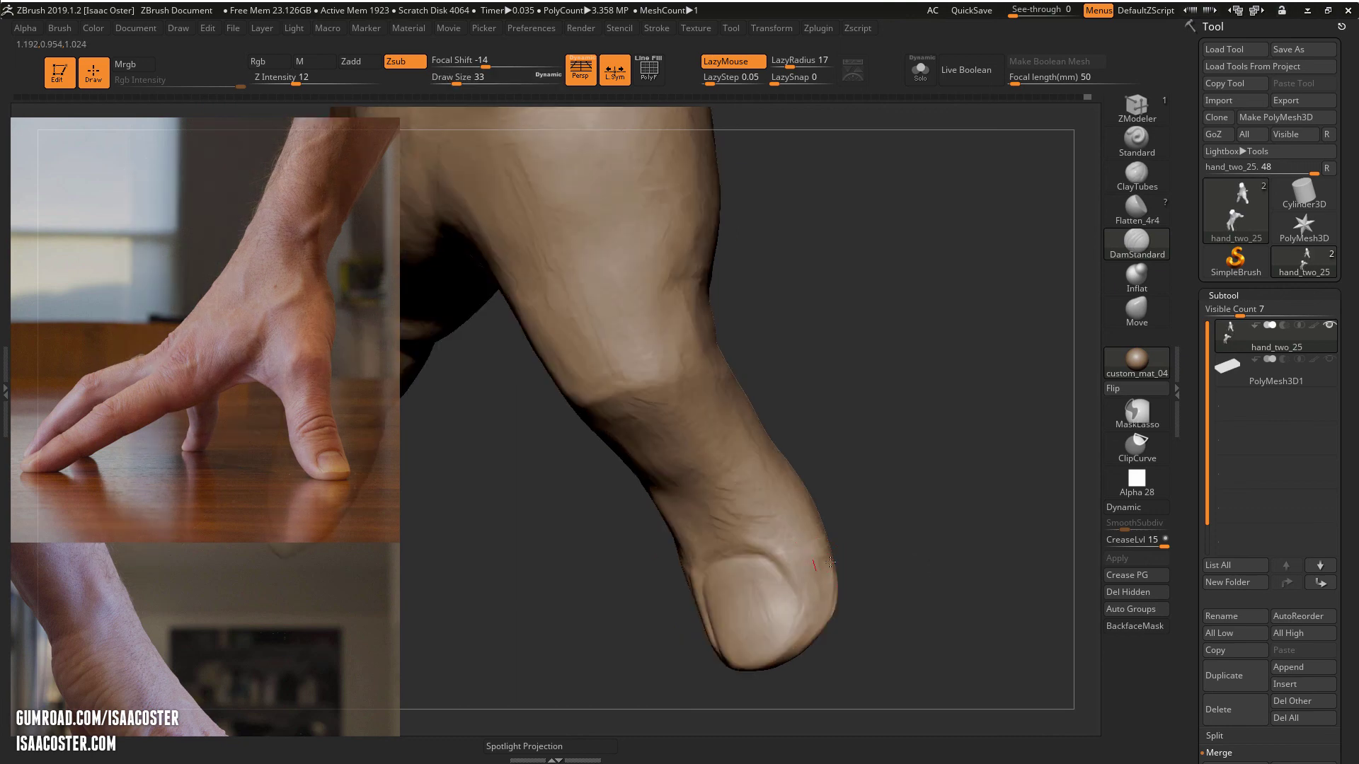
click(1136, 207)
drag(894, 476, 800, 540)
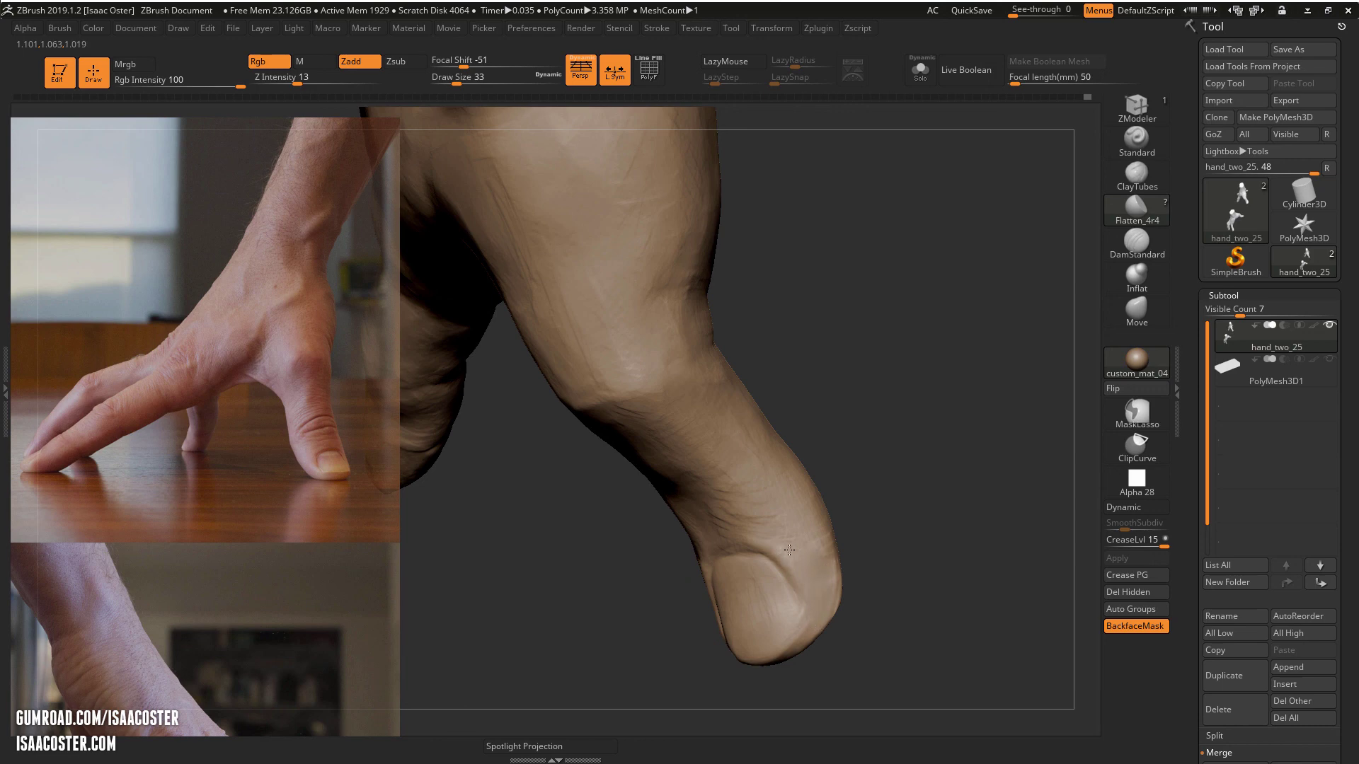
drag(653, 596, 725, 541)
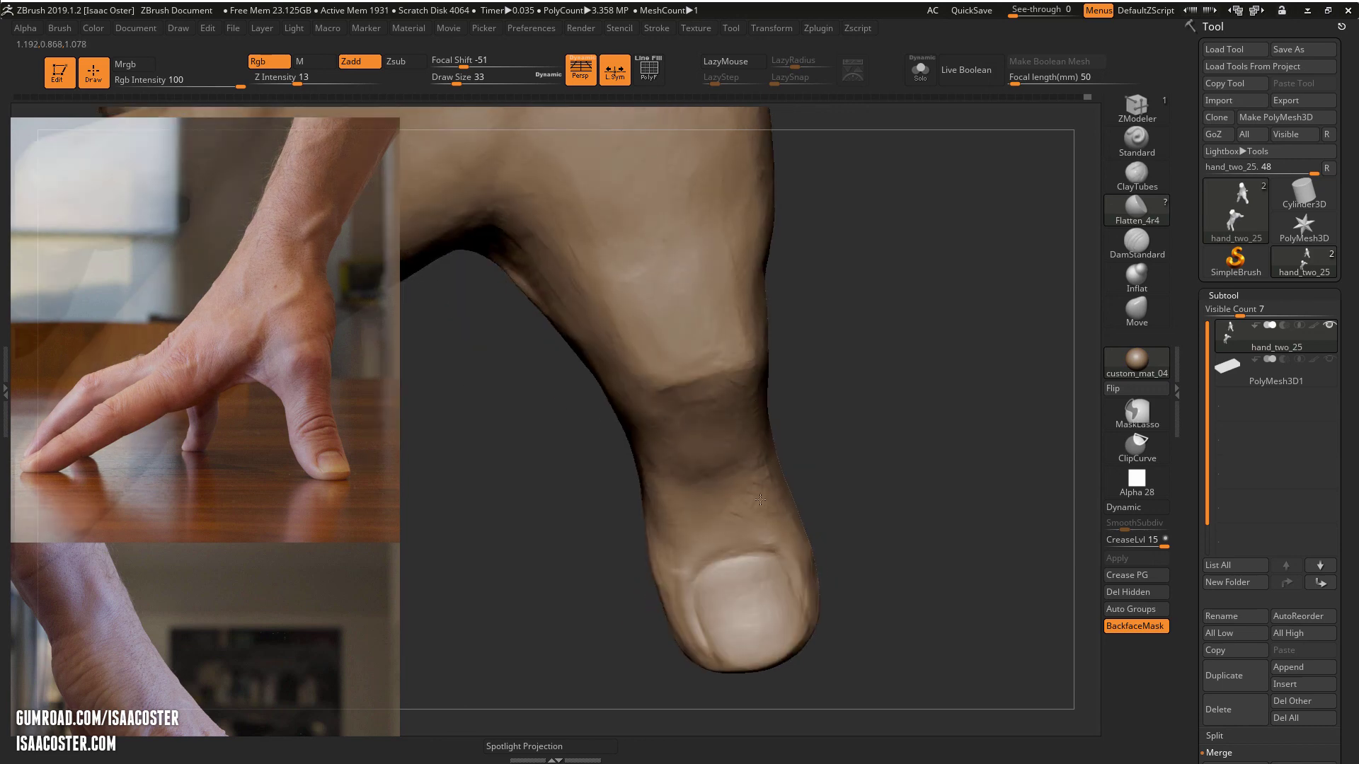
right_drag(678, 577, 668, 559)
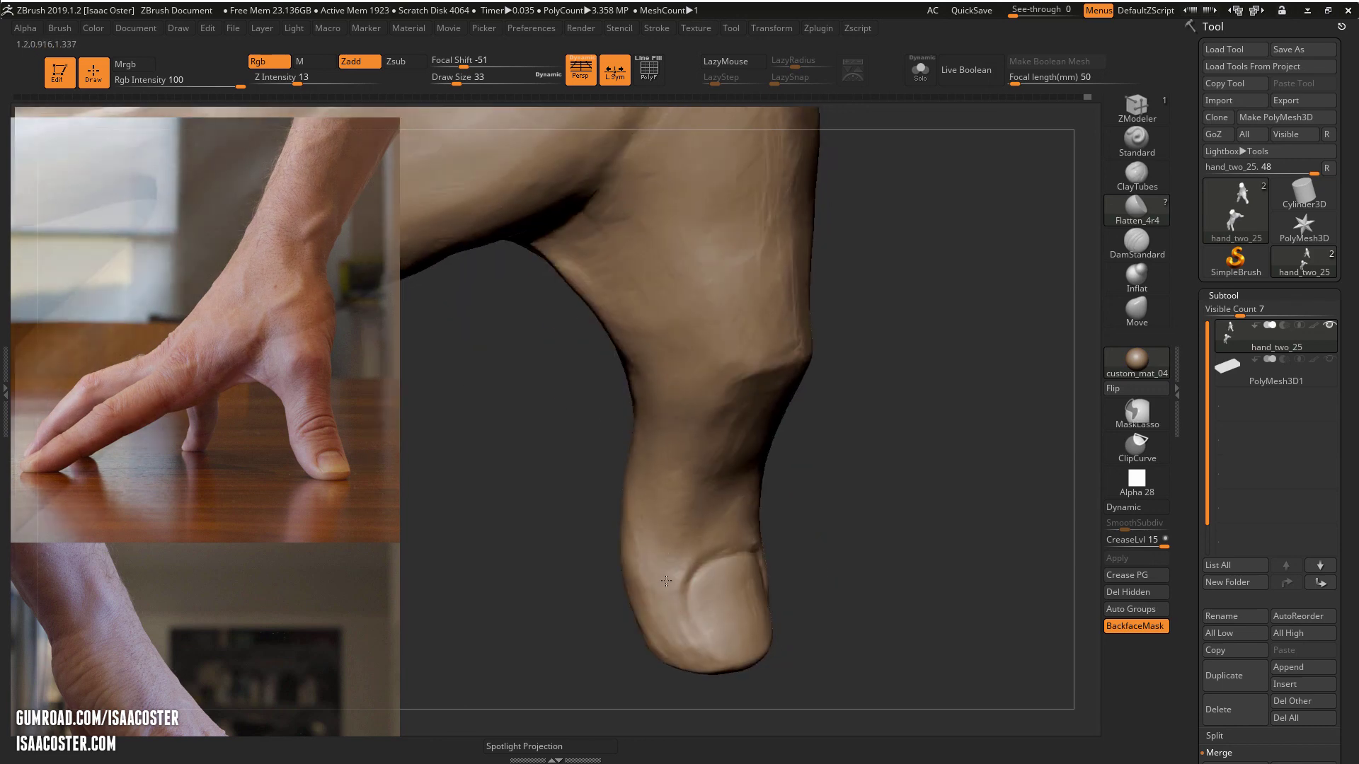
ctrl+right_drag(851, 581, 1016, 391)
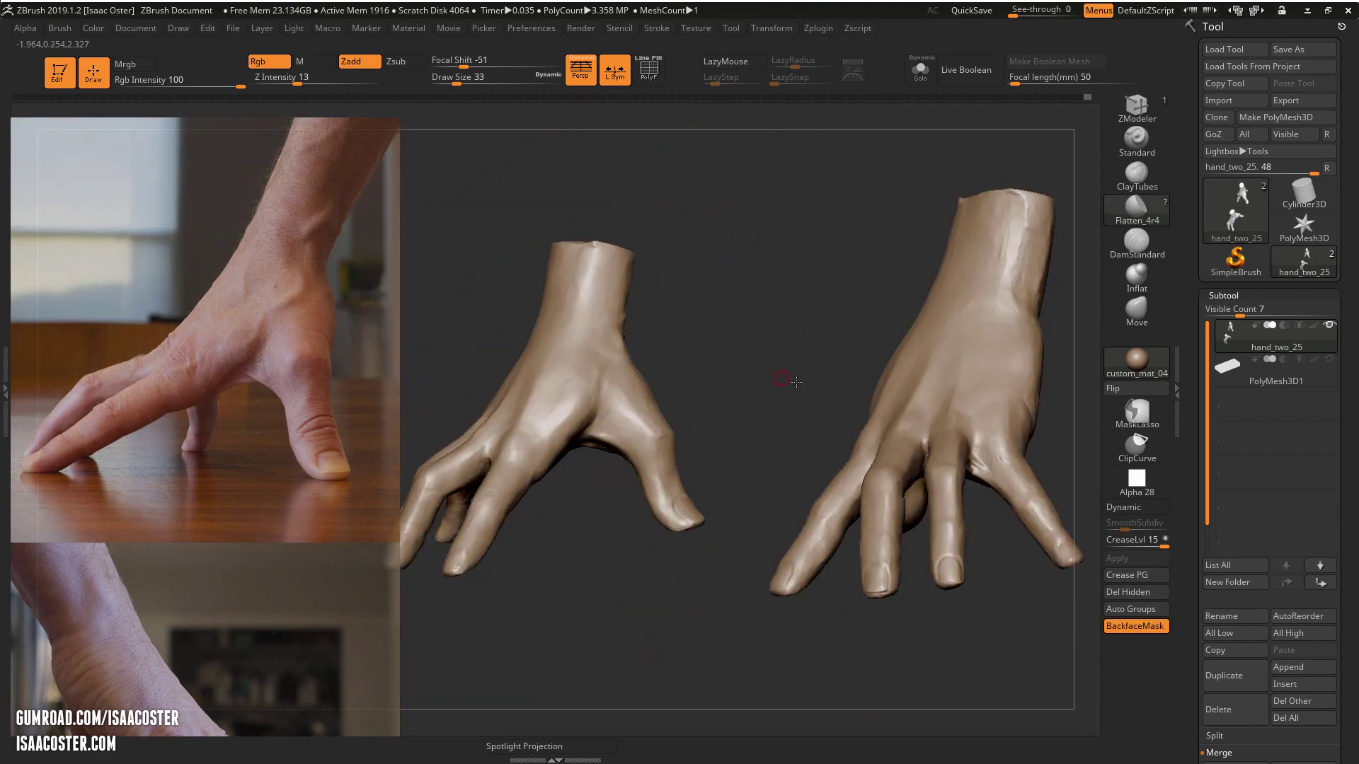
mouse_move(802, 386)
right_down()
mouse_move(822, 369)
mouse_move(690, 722)
mouse_move(1010, 449)
mouse_move(937, 465)
mouse_move(841, 520)
mouse_move(831, 617)
mouse_move(949, 453)
mouse_move(933, 537)
mouse_move(814, 252)
right_up()
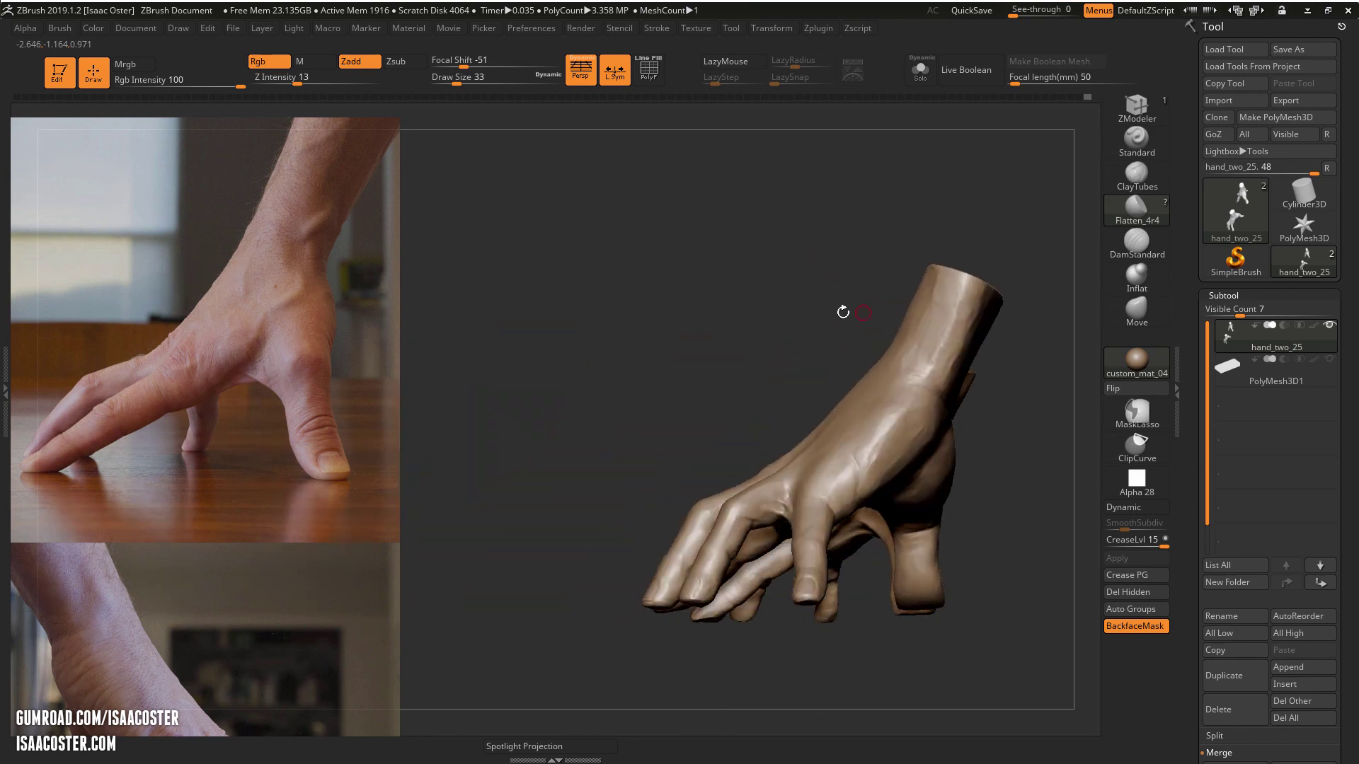